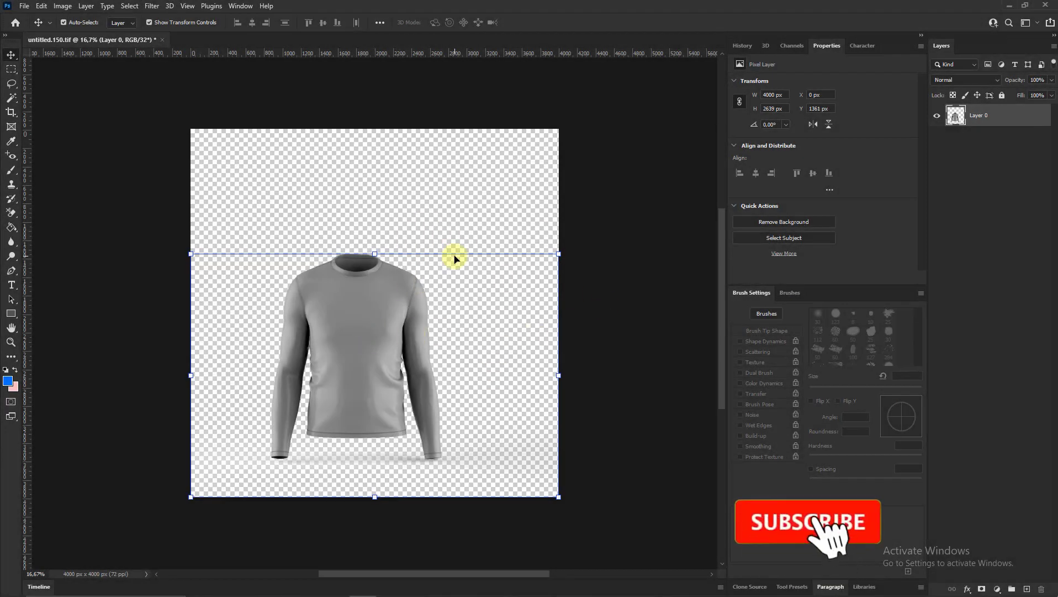
Convert the document to 16 Bits/Channel without merging layers
{"action": "left_click", "coordinate": [63, 7]}
{"action": "left_click", "coordinate": [202, 117]}
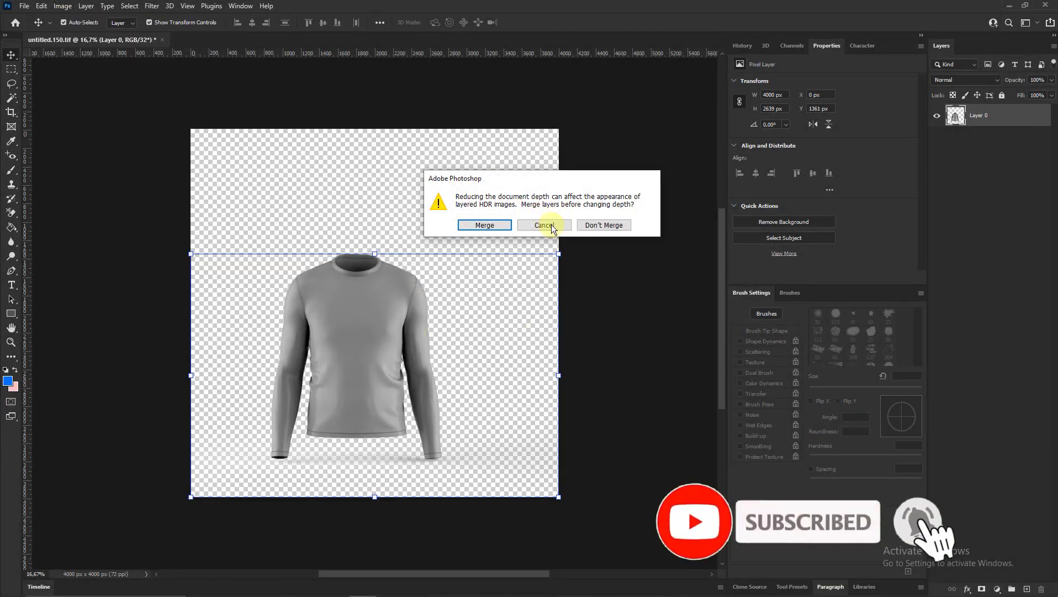
{"action": "left_click", "coordinate": [610, 224]}
Scale the shirt layer up until it nearly fills the canvas
{"action": "left_click_drag", "start_coordinate": [560, 251], "coordinate": [615, 149]}
{"action": "left_click_drag", "start_coordinate": [408, 265], "coordinate": [407, 229]}
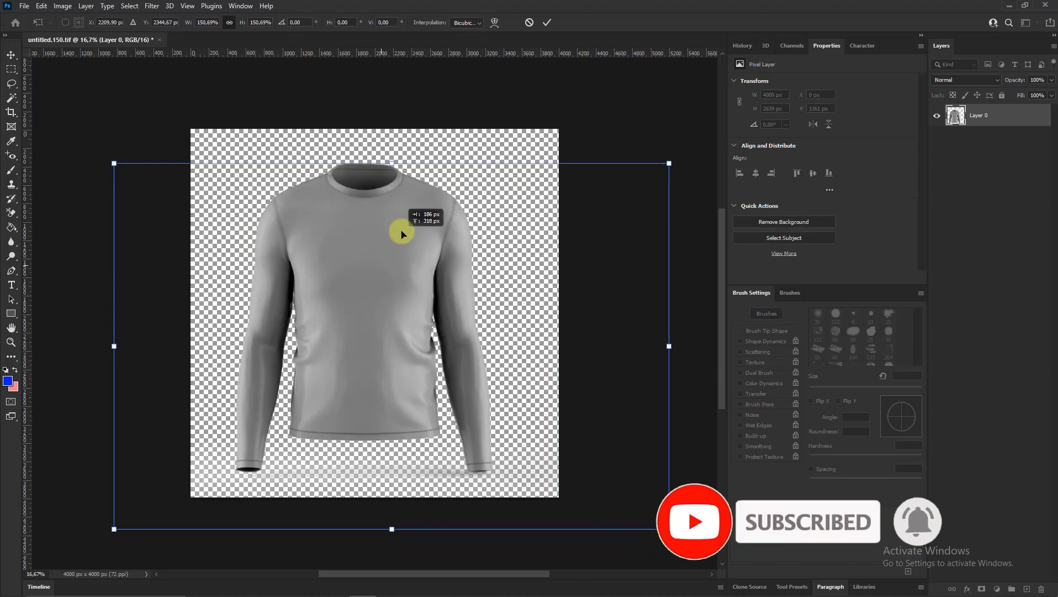
{"action": "left_click_drag", "start_coordinate": [680, 145], "coordinate": [701, 132]}
{"action": "left_click", "coordinate": [547, 22]}
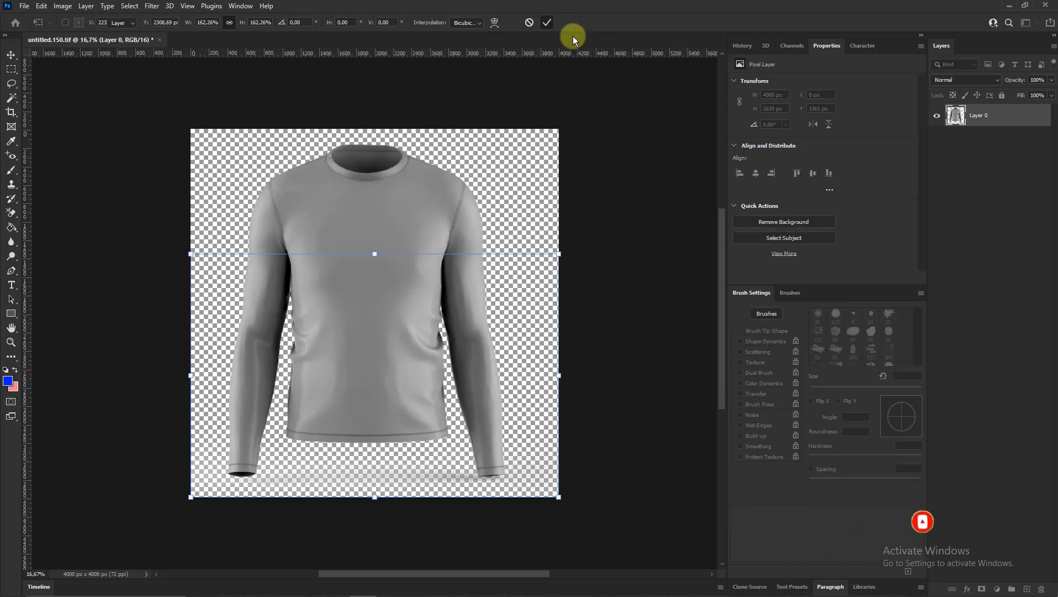
Add a black Solid Color fill layer beneath the shirt layer
{"action": "left_click", "coordinate": [999, 589]}
{"action": "left_click", "coordinate": [994, 397]}
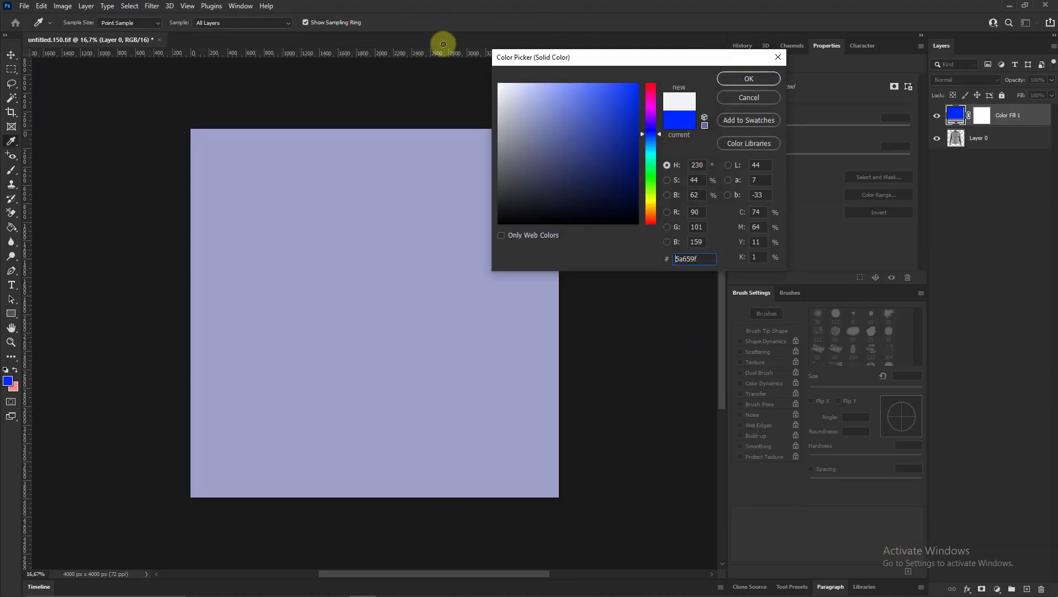
{"action": "left_click", "coordinate": [749, 79]}
{"action": "left_click_drag", "start_coordinate": [978, 138], "coordinate": [980, 119]}
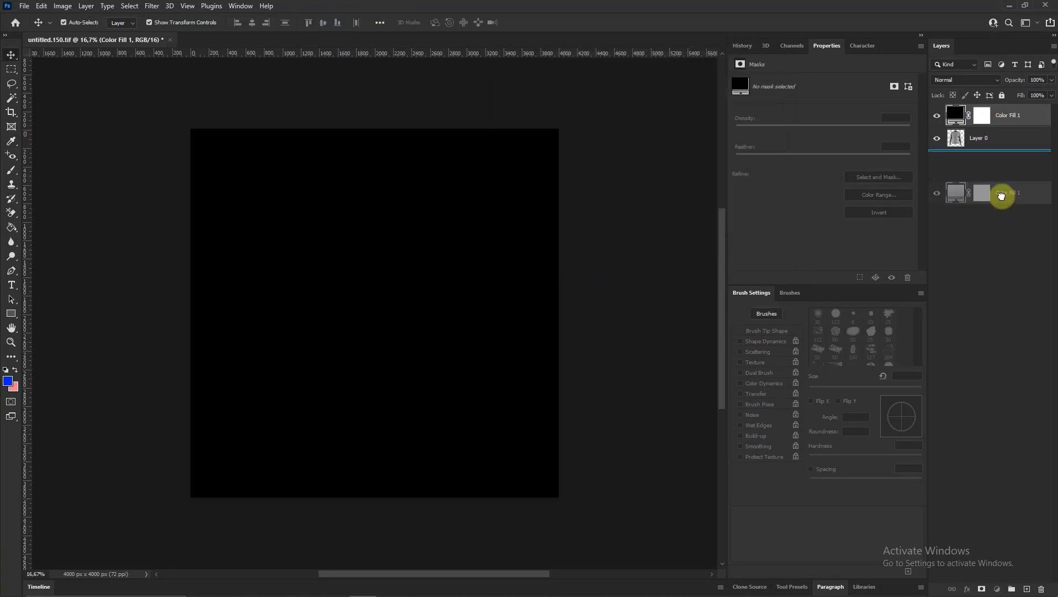
Cut the shirt out onto its own layer with Select Subject and delete the original layer
{"action": "left_click", "coordinate": [129, 6]}
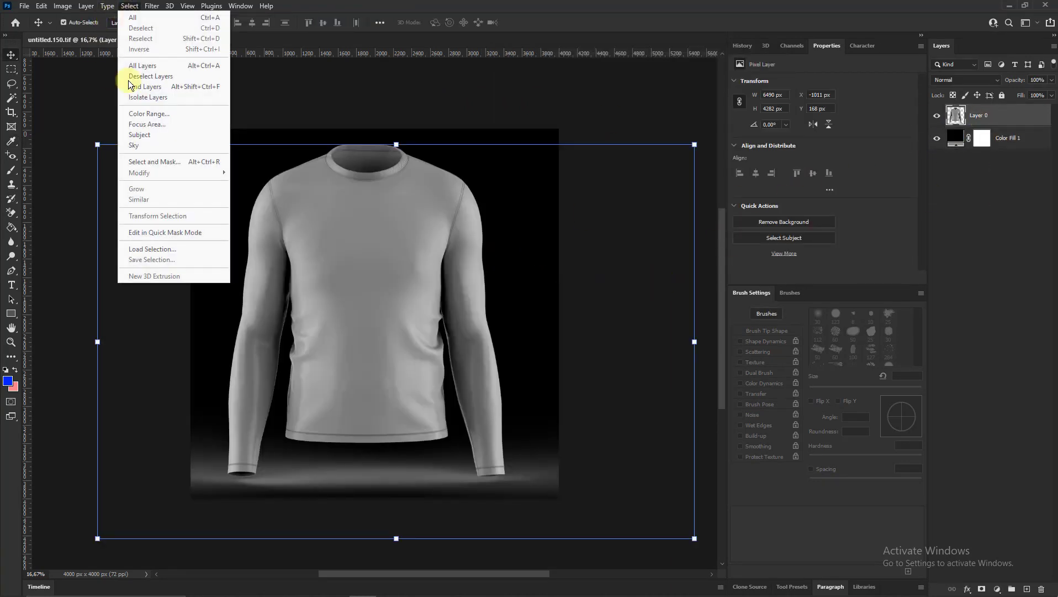
{"action": "left_click", "coordinate": [138, 134]}
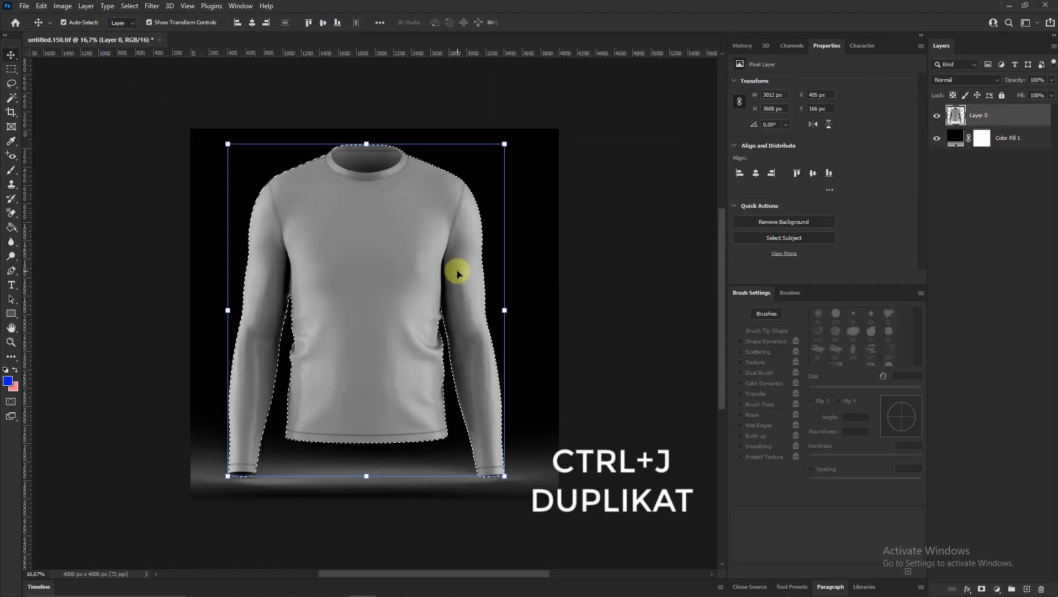
{"action": "key", "text": "ctrl+j"}
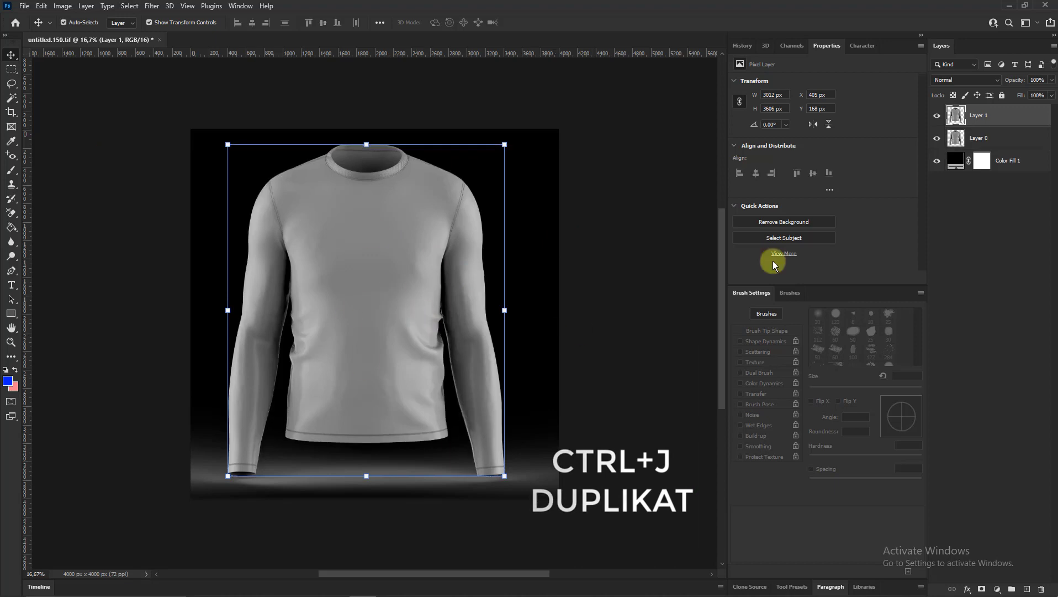
{"action": "left_click_drag", "start_coordinate": [989, 139], "coordinate": [1042, 589]}
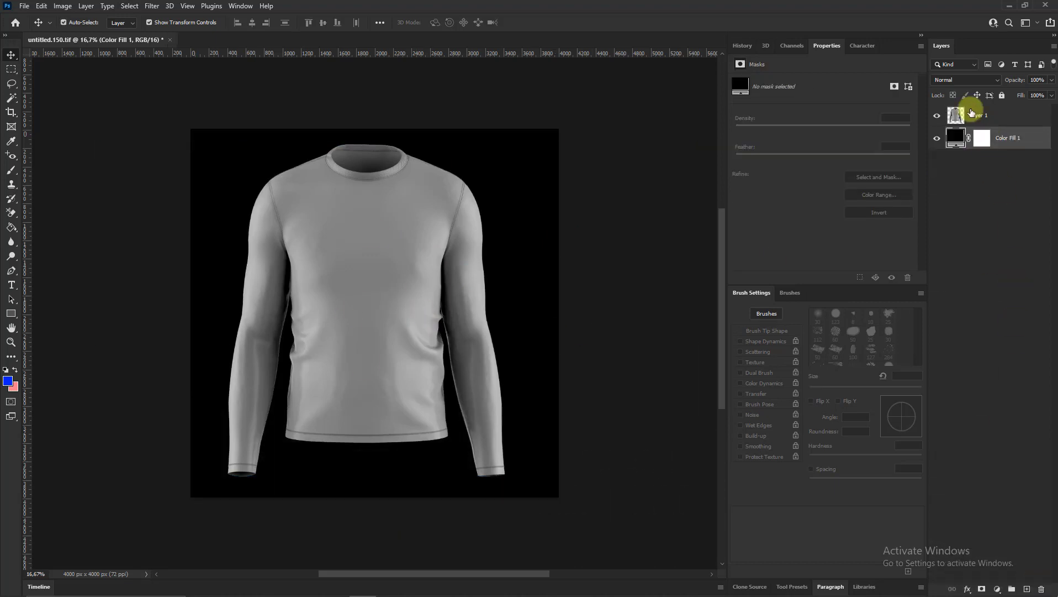
Duplicate the shirt-only Layer 1 twice
{"action": "left_click", "coordinate": [955, 112]}
{"action": "right_click", "coordinate": [956, 112]}
{"action": "left_click", "coordinate": [964, 158]}
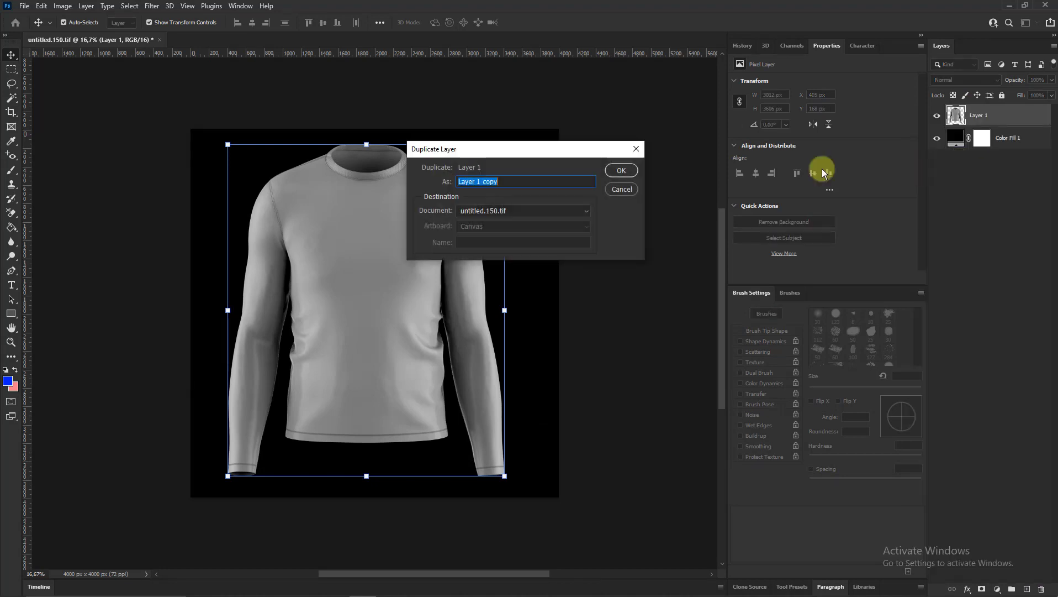
{"action": "left_click", "coordinate": [615, 173]}
{"action": "right_click", "coordinate": [989, 116]}
{"action": "left_click", "coordinate": [928, 166]}
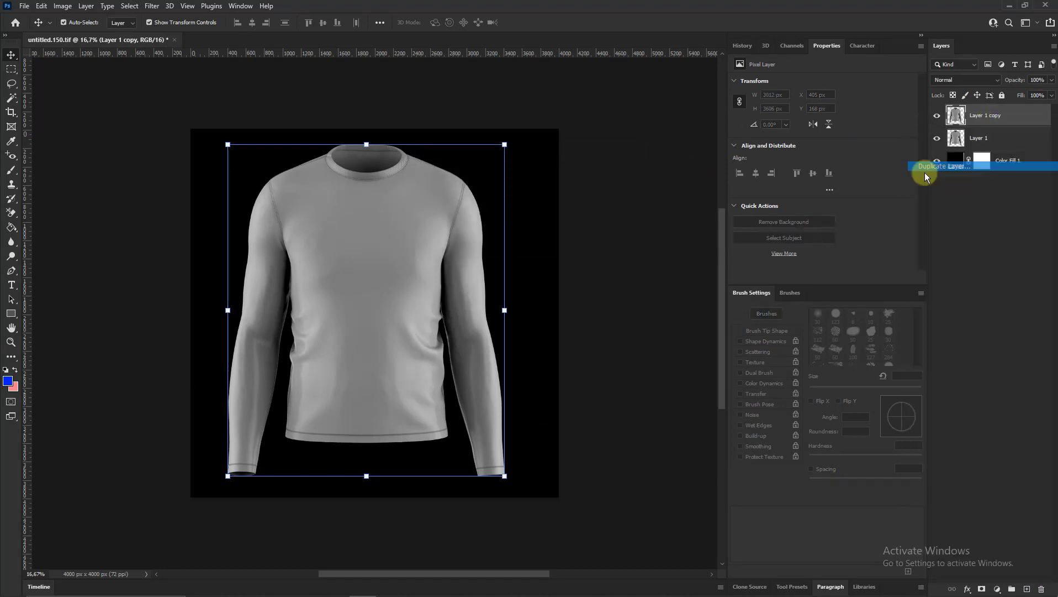
{"action": "left_click", "coordinate": [622, 171]}
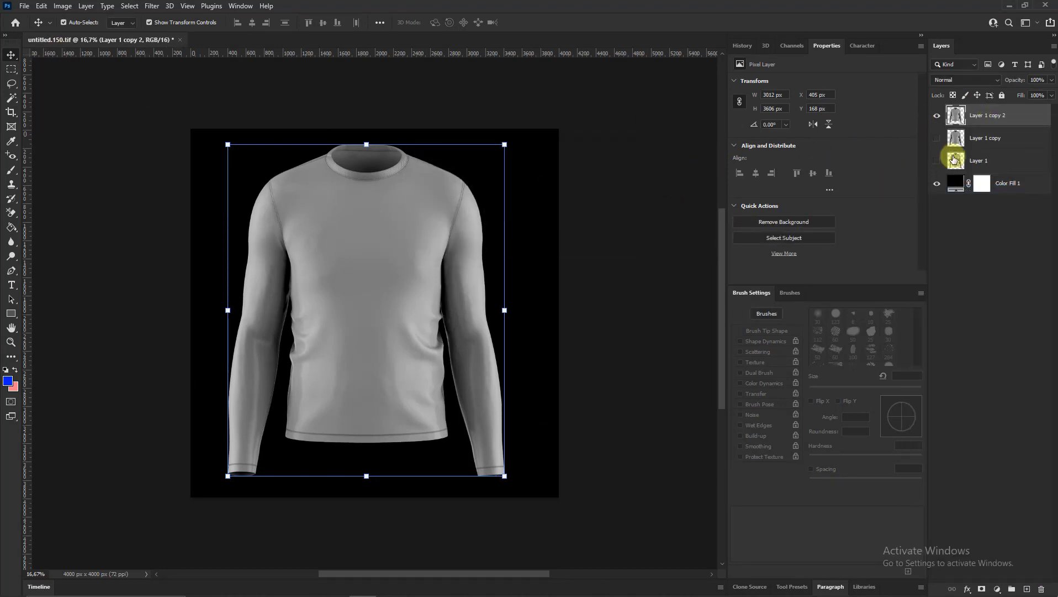
{"action": "double_click", "coordinate": [956, 183]}
Change the background fill colour to white
{"action": "left_click", "coordinate": [498, 83]}
{"action": "left_click", "coordinate": [755, 77]}
{"action": "scroll", "coordinate": [398, 218], "scroll_direction": "up", "scroll_amount": 1}
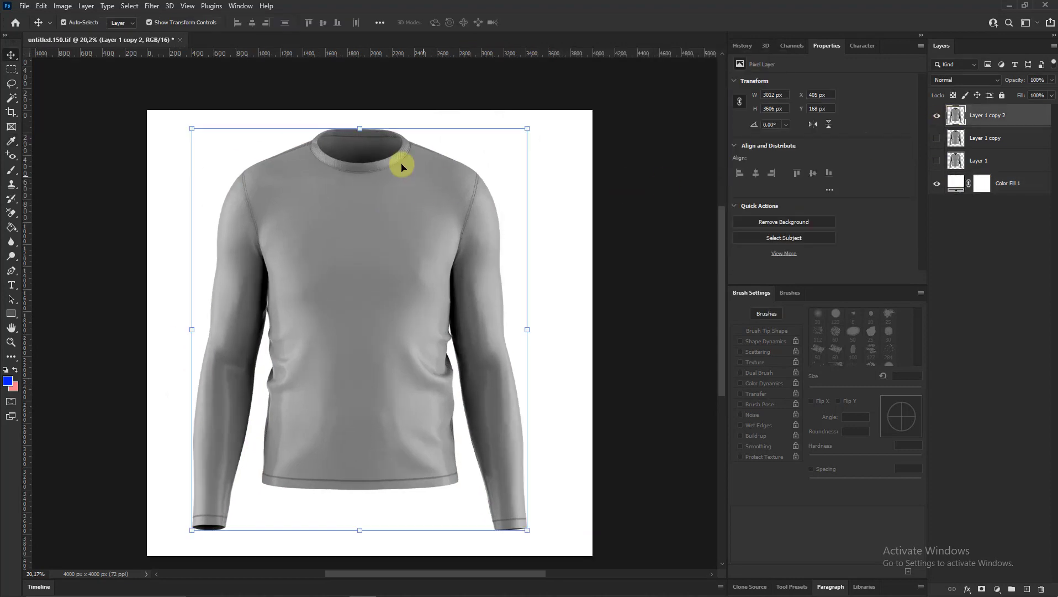
Brighten the top shirt copy with a Curves adjustment lifting shadows and midtones
{"action": "left_click", "coordinate": [62, 5]}
{"action": "mouse_move", "coordinate": [91, 115]}
{"action": "left_click", "coordinate": [204, 59]}
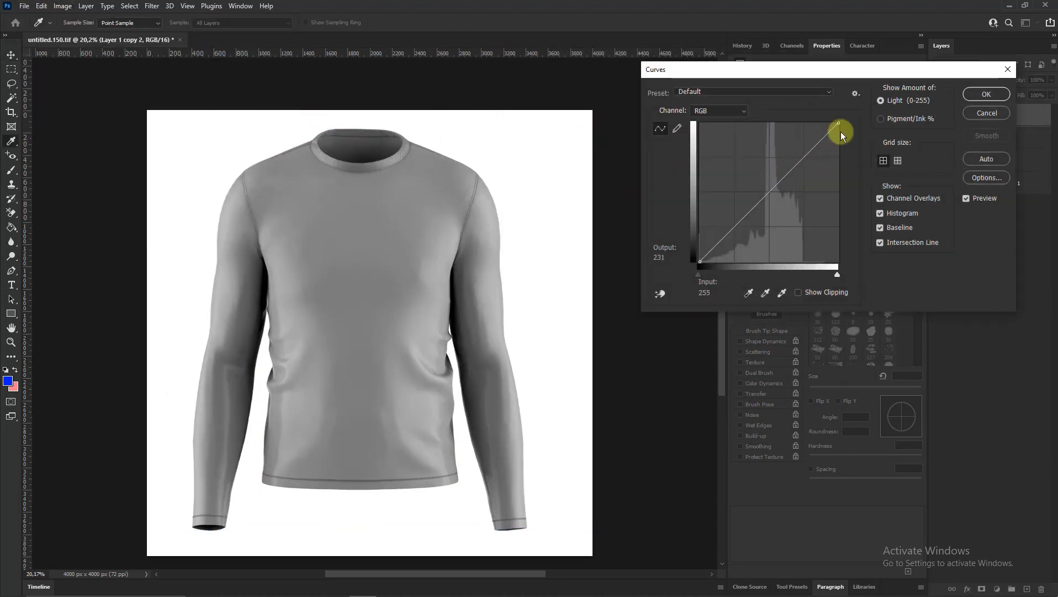
{"action": "left_click_drag", "start_coordinate": [838, 122], "coordinate": [829, 123]}
{"action": "left_click_drag", "start_coordinate": [778, 177], "coordinate": [755, 174]}
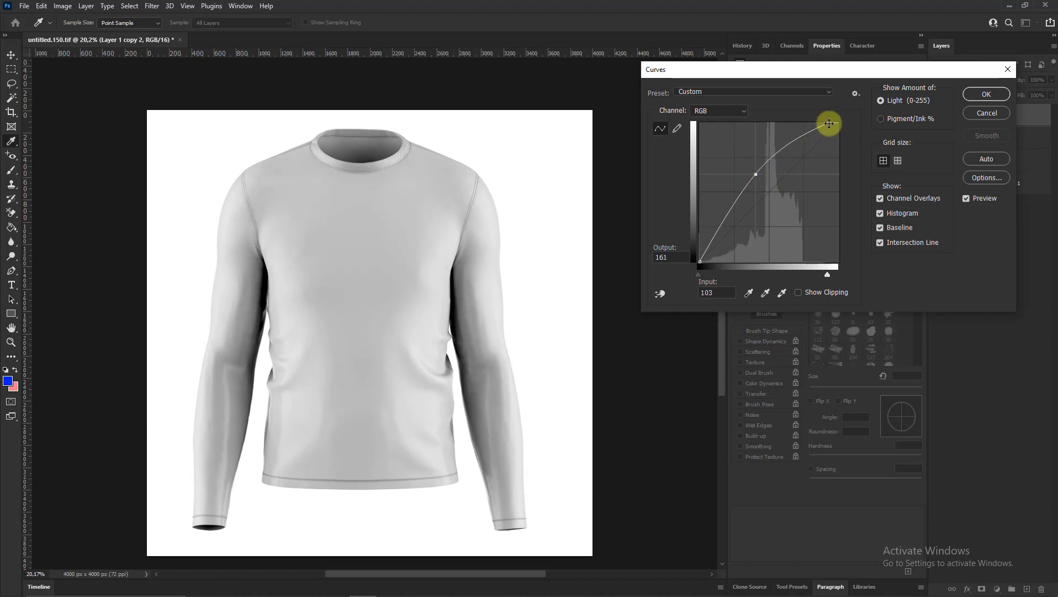
{"action": "left_click_drag", "start_coordinate": [829, 123], "coordinate": [826, 131]}
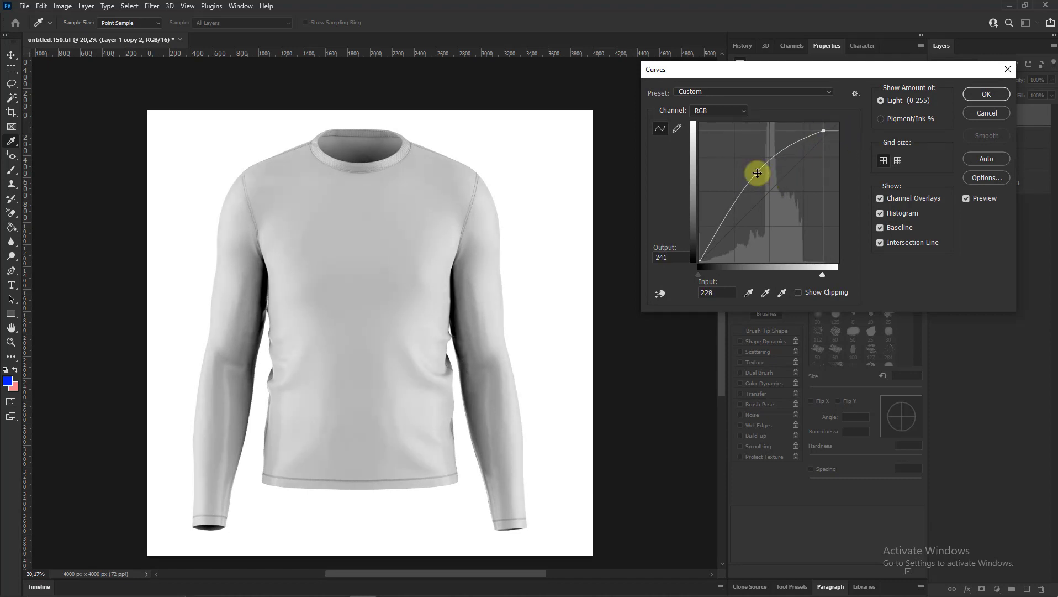
{"action": "mouse_move", "coordinate": [757, 172]}
{"action": "left_mouse_down"}
{"action": "mouse_move", "coordinate": [746, 205]}
{"action": "mouse_move", "coordinate": [749, 181]}
{"action": "left_mouse_up"}
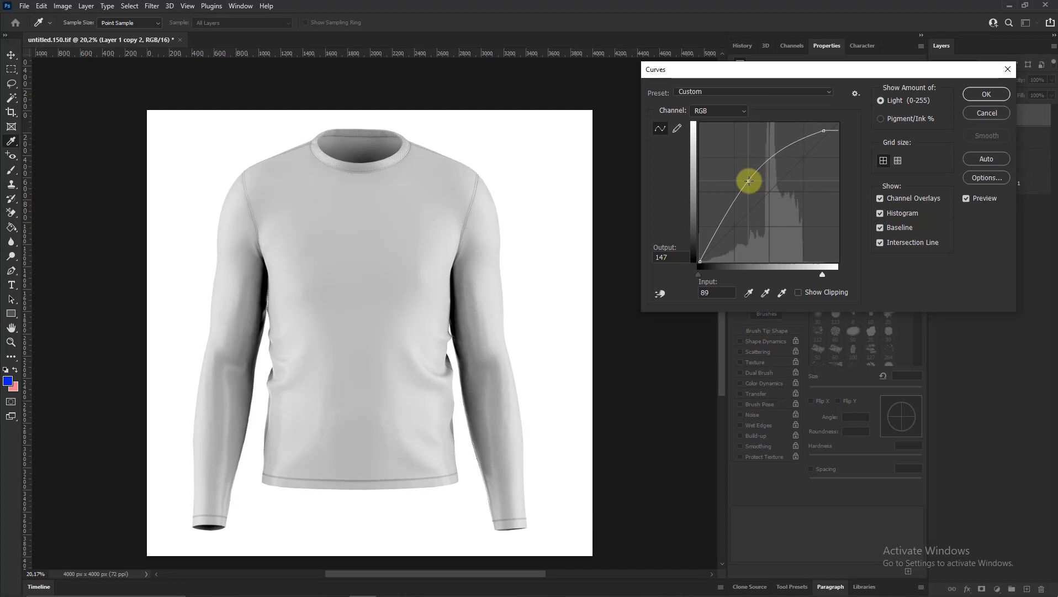
{"action": "left_click_drag", "start_coordinate": [701, 262], "coordinate": [699, 244]}
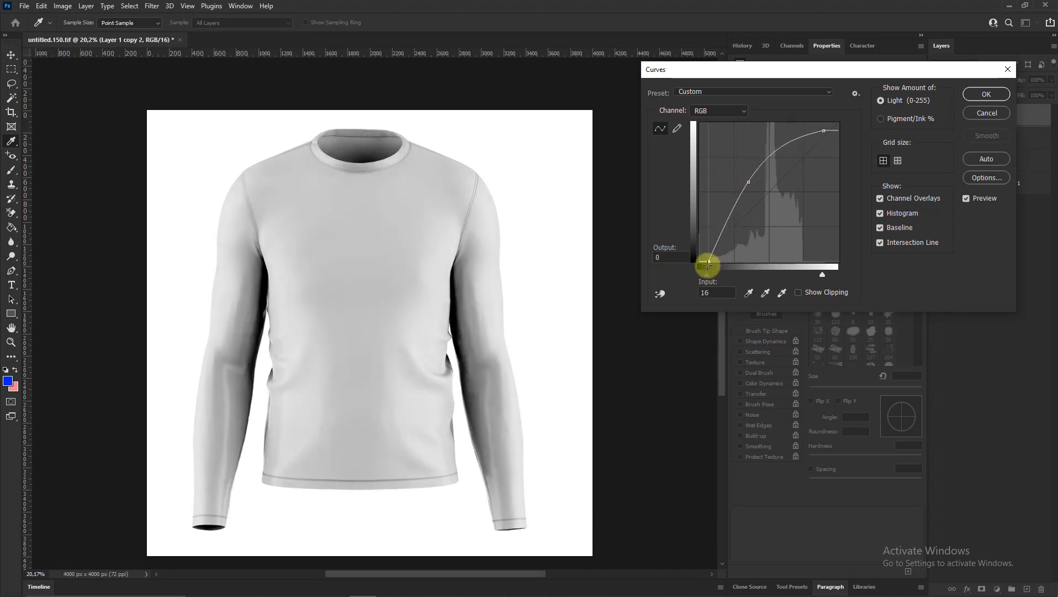
{"action": "left_click_drag", "start_coordinate": [747, 189], "coordinate": [744, 177]}
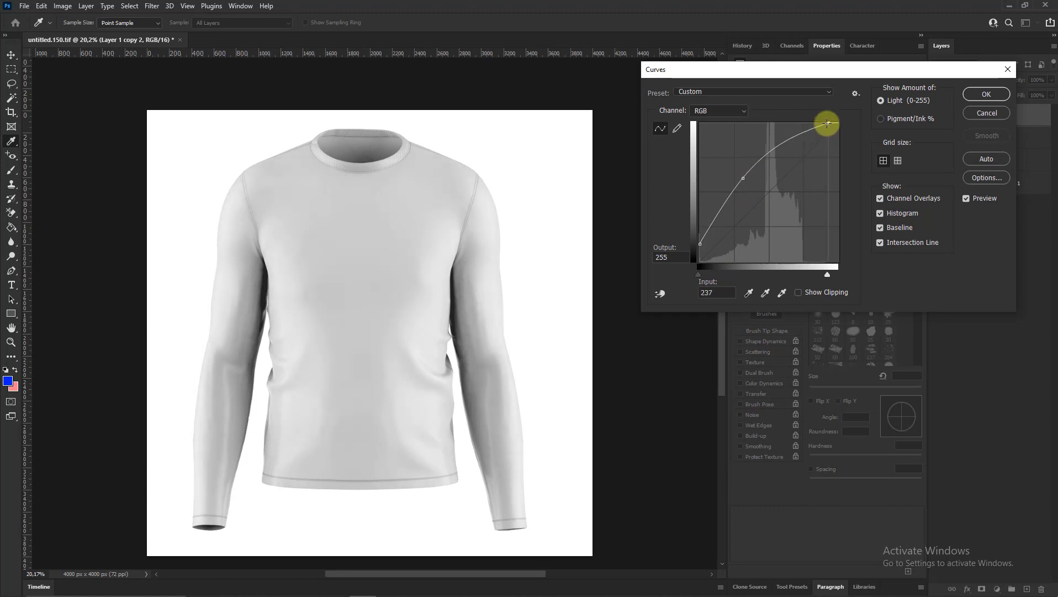
{"action": "left_click_drag", "start_coordinate": [747, 179], "coordinate": [756, 188]}
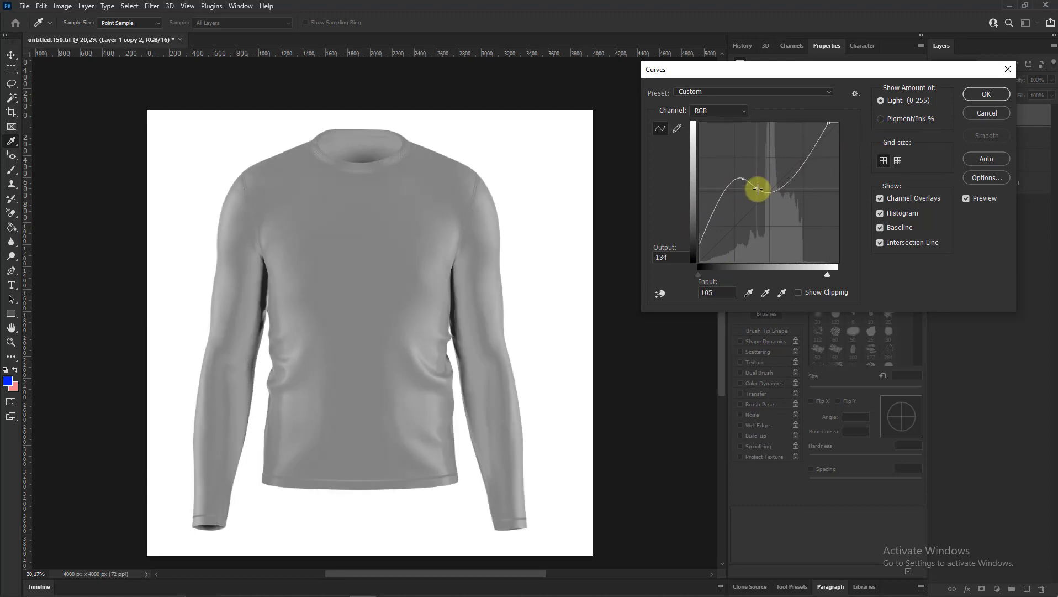
{"action": "key", "text": "ctrl+z"}
{"action": "key", "text": "Return"}
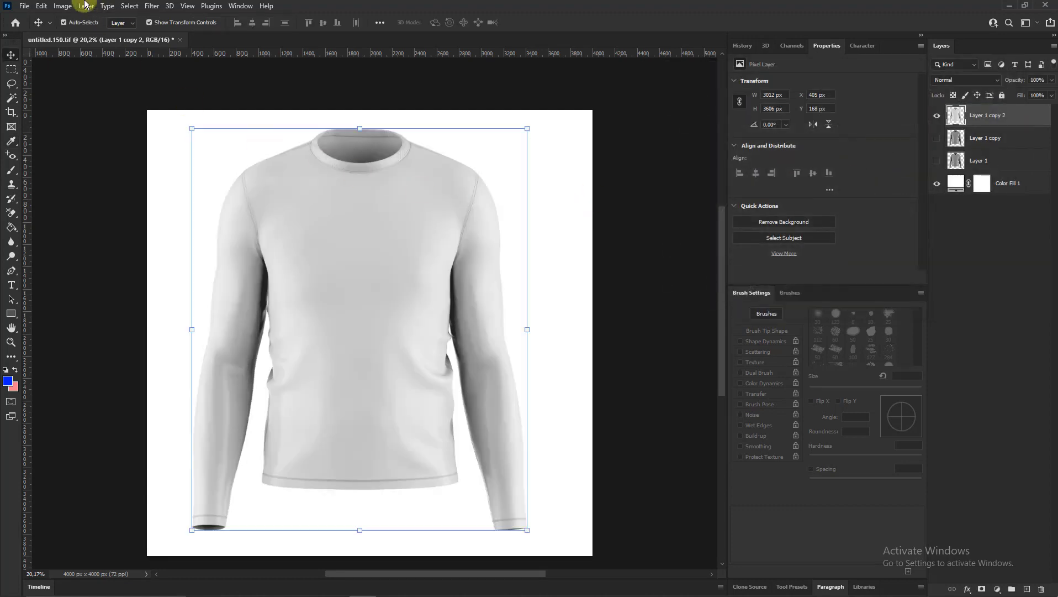
Apply two Levels passes brightening the shirt's midtones, ending at 1.19
{"action": "left_click", "coordinate": [62, 5]}
{"action": "left_click", "coordinate": [185, 39]}
{"action": "mouse_move", "coordinate": [686, 242]}
{"action": "left_mouse_down"}
{"action": "mouse_move", "coordinate": [695, 242]}
{"action": "mouse_move", "coordinate": [680, 243]}
{"action": "left_mouse_up"}
{"action": "left_click", "coordinate": [800, 138]}
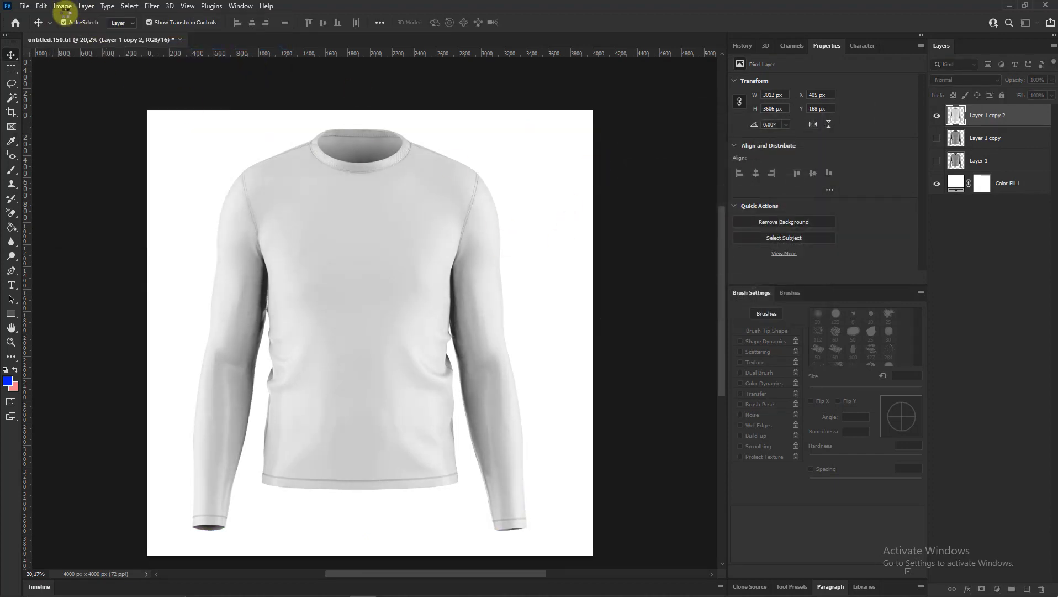
{"action": "left_click", "coordinate": [63, 6]}
{"action": "left_click", "coordinate": [186, 46]}
{"action": "left_click_drag", "start_coordinate": [687, 242], "coordinate": [677, 243]}
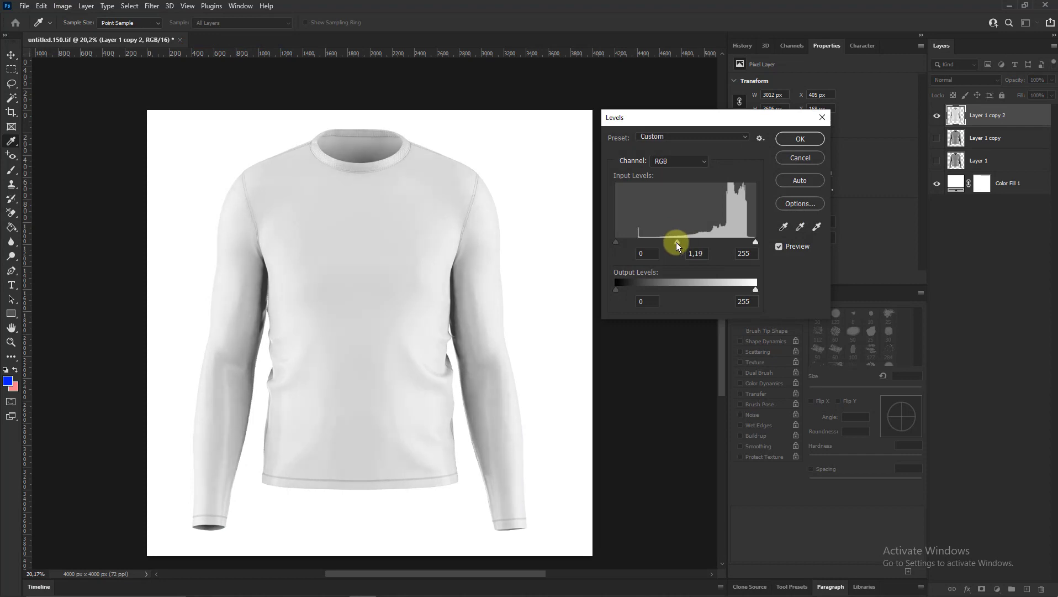
{"action": "left_click", "coordinate": [800, 139]}
Hide the brightened shirt copy, leaving its blend mode unchanged
{"action": "key", "text": "v"}
{"action": "left_click", "coordinate": [964, 80]}
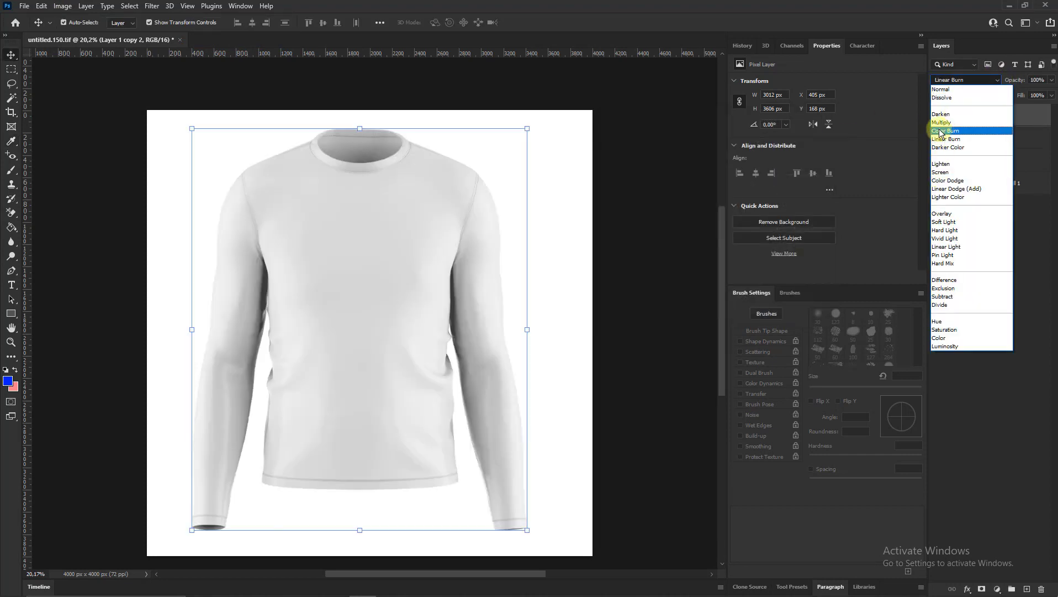
{"action": "key", "text": "Escape"}
{"action": "left_click", "coordinate": [986, 115]}
Darken Layer 1 copy sharply with a high-contrast Curves adjustment
{"action": "left_click", "coordinate": [937, 137]}
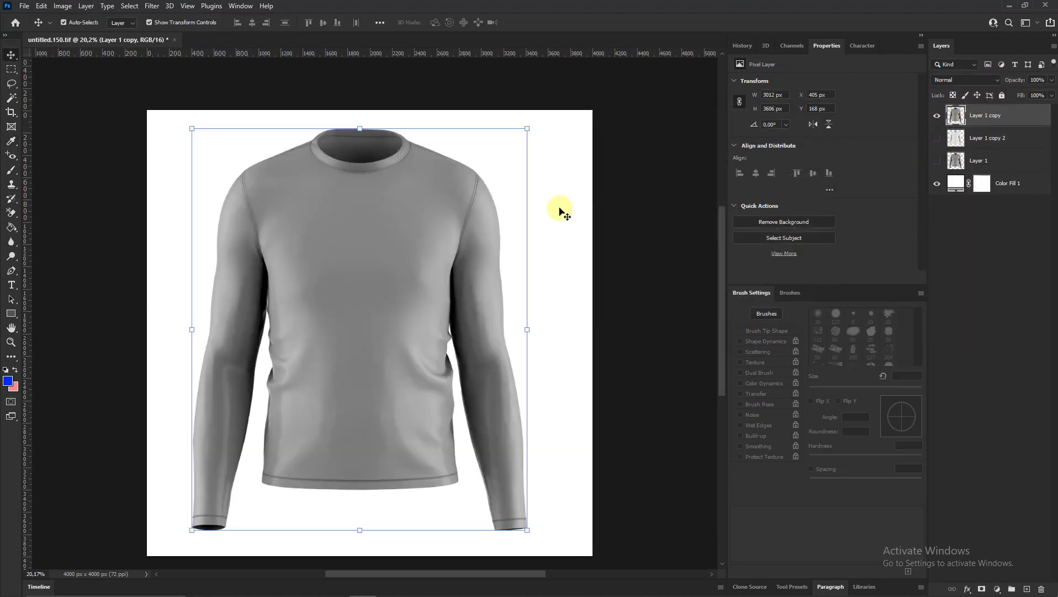
{"action": "left_click", "coordinate": [63, 5]}
{"action": "left_click", "coordinate": [196, 56]}
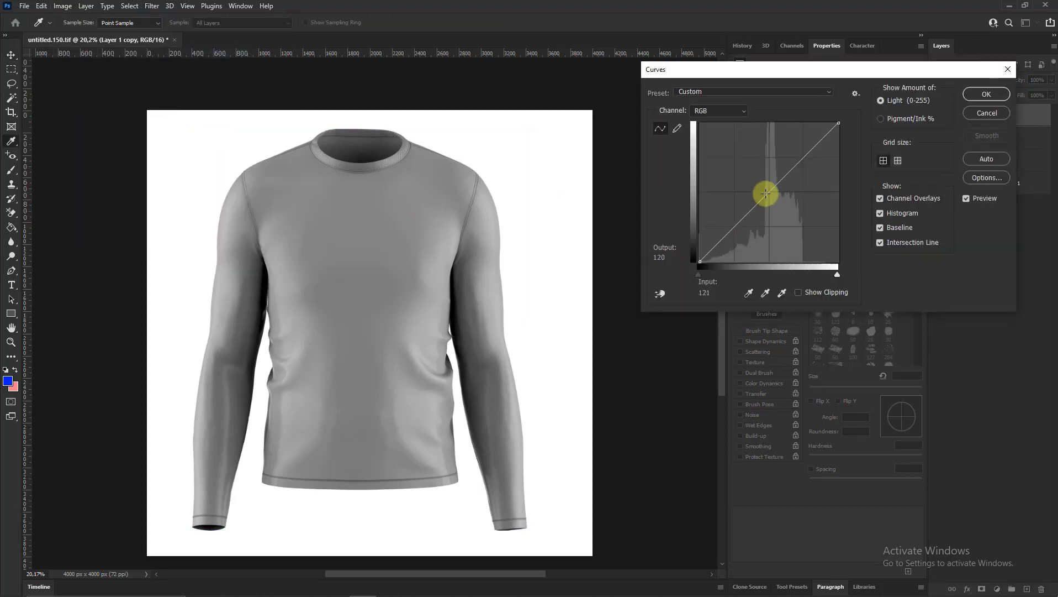
{"action": "left_click_drag", "start_coordinate": [765, 193], "coordinate": [785, 207]}
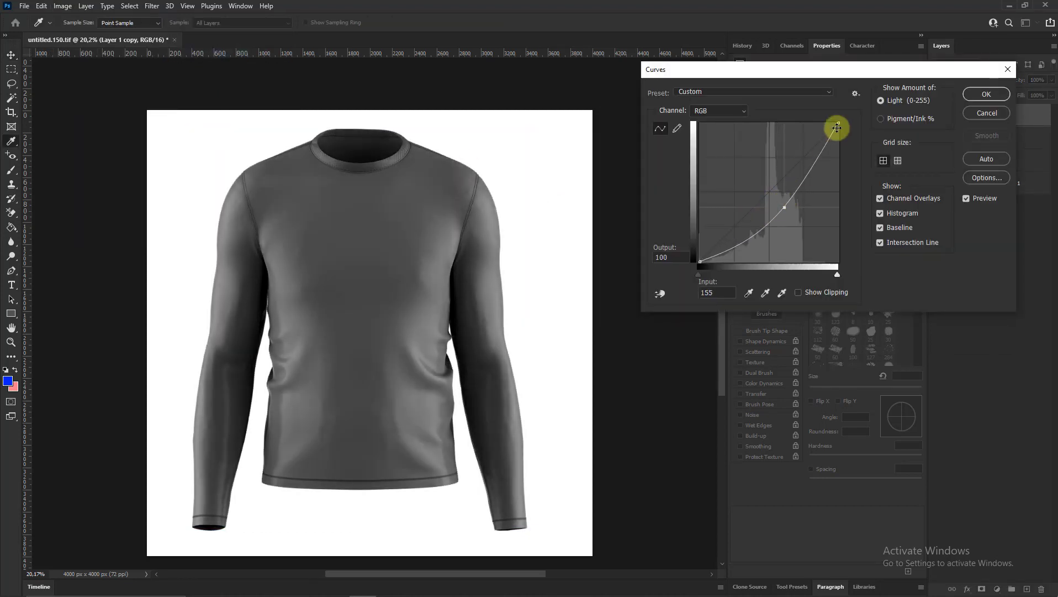
{"action": "left_click_drag", "start_coordinate": [838, 124], "coordinate": [816, 124]}
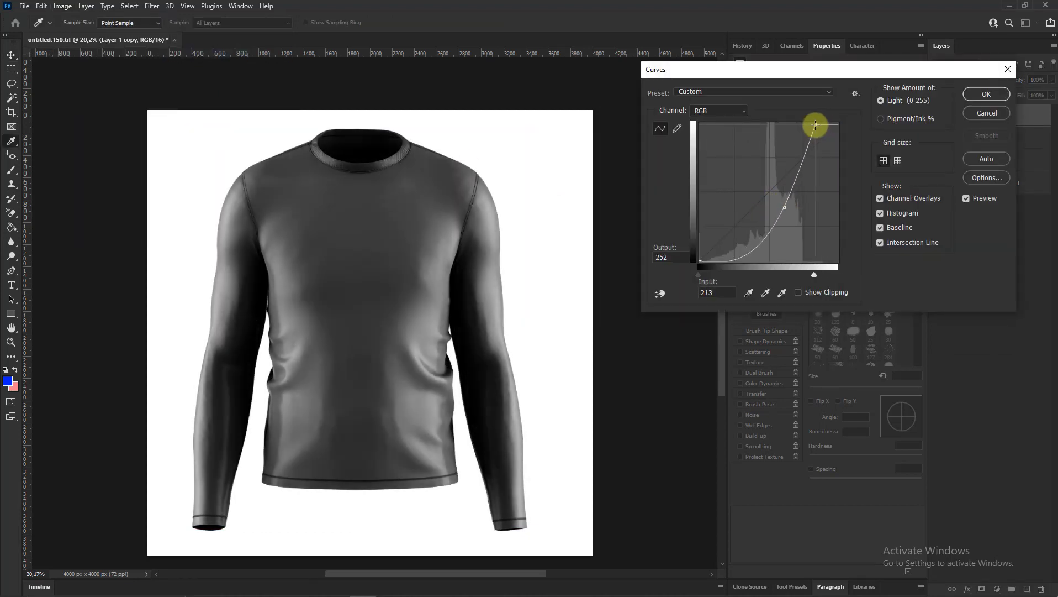
{"action": "left_click", "coordinate": [986, 94]}
Darken the shirt copy further with Exposure by lowering exposure and gamma
{"action": "key", "text": "v"}
{"action": "left_click", "coordinate": [63, 6]}
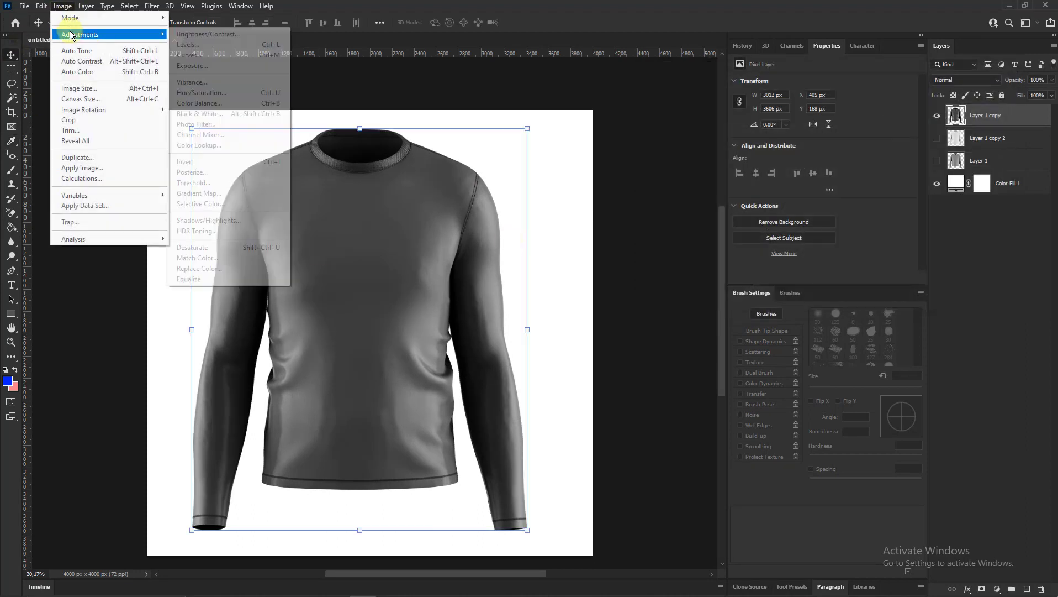
{"action": "left_click", "coordinate": [192, 65]}
{"action": "left_click_drag", "start_coordinate": [706, 226], "coordinate": [727, 224]}
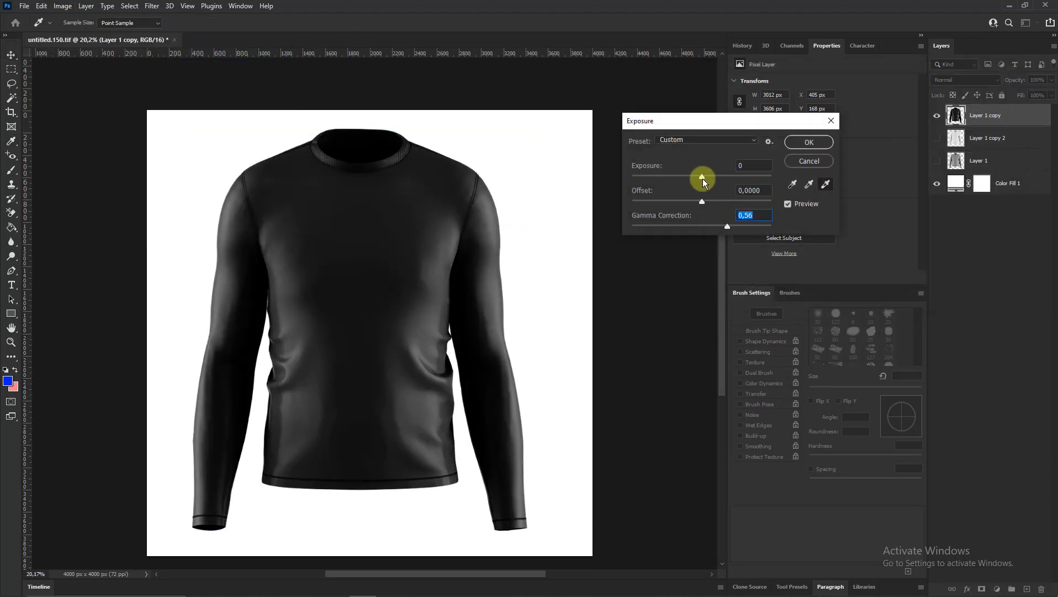
{"action": "left_click_drag", "start_coordinate": [702, 179], "coordinate": [698, 177]}
{"action": "key", "text": "Return"}
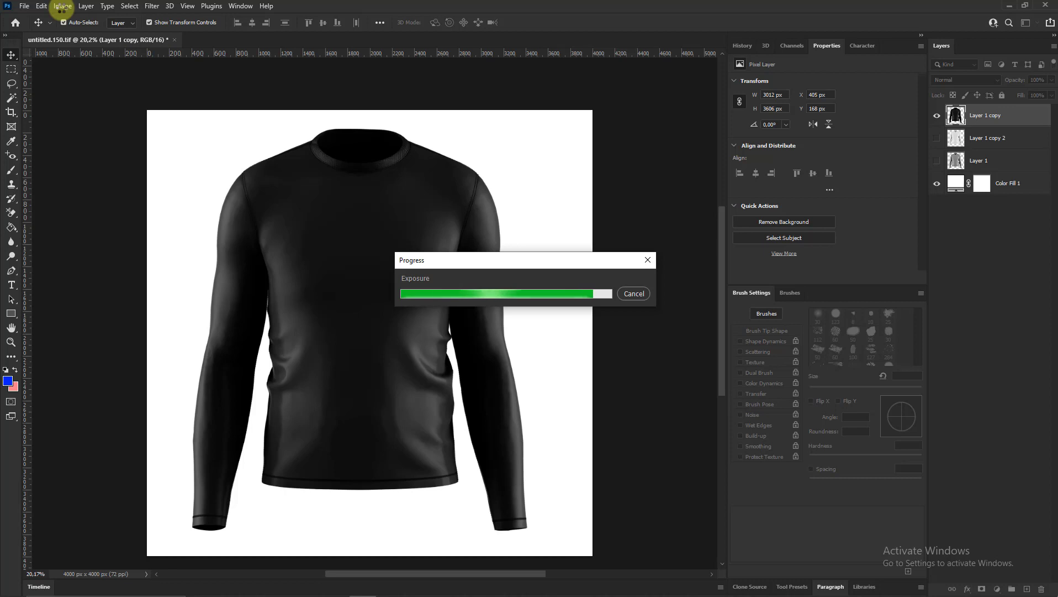
Darken the copy's midtones with Levels and set its blend mode to Screen
{"action": "scroll", "coordinate": [475, 316], "scroll_direction": "down", "scroll_amount": 1}
{"action": "left_click", "coordinate": [64, 7]}
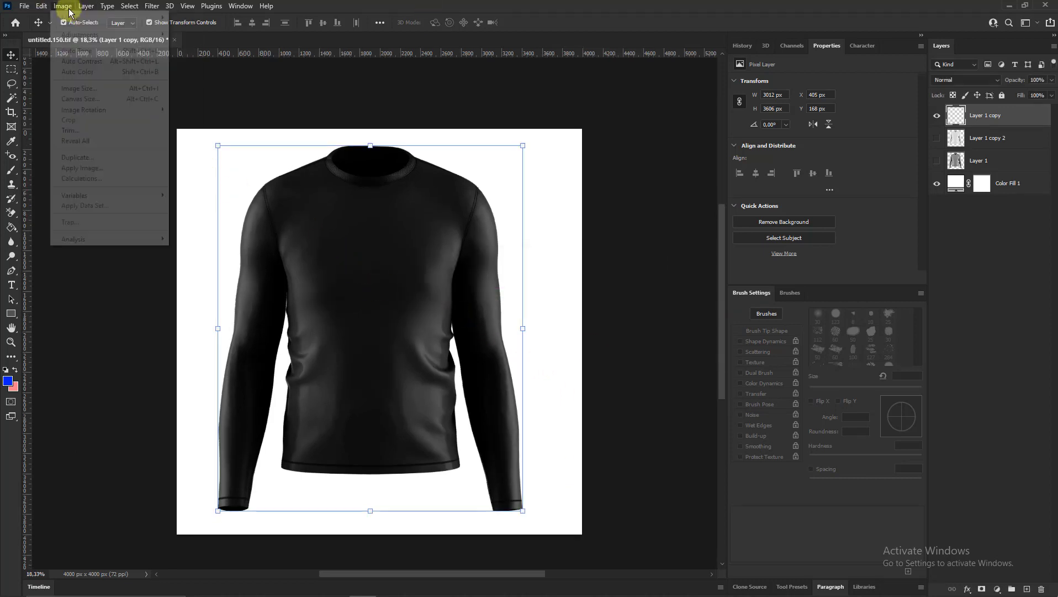
{"action": "left_click", "coordinate": [213, 49]}
{"action": "left_click_drag", "start_coordinate": [686, 243], "coordinate": [695, 242]}
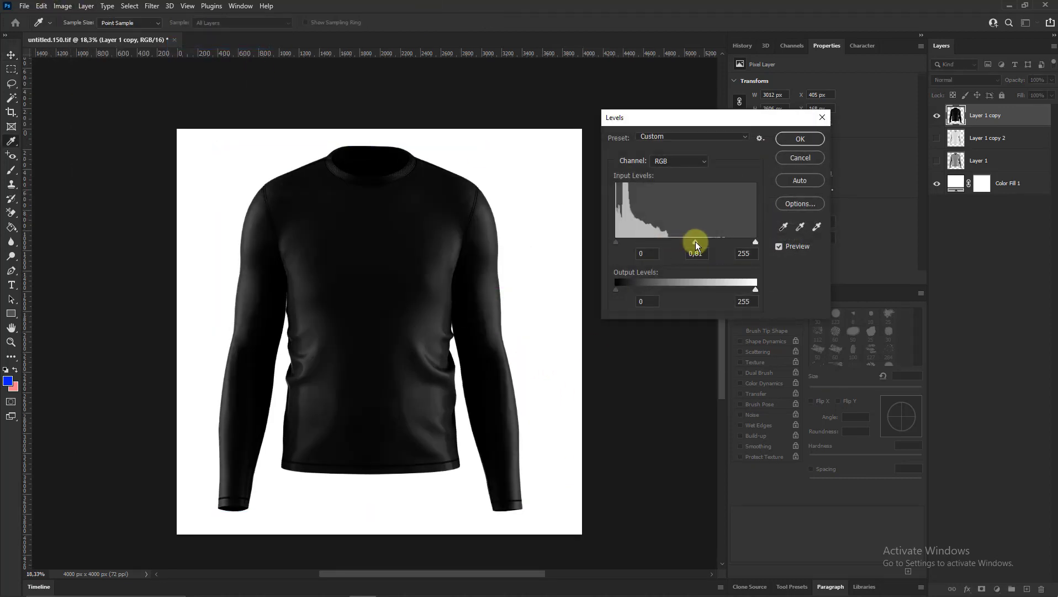
{"action": "left_click", "coordinate": [799, 139]}
{"action": "left_click", "coordinate": [963, 80]}
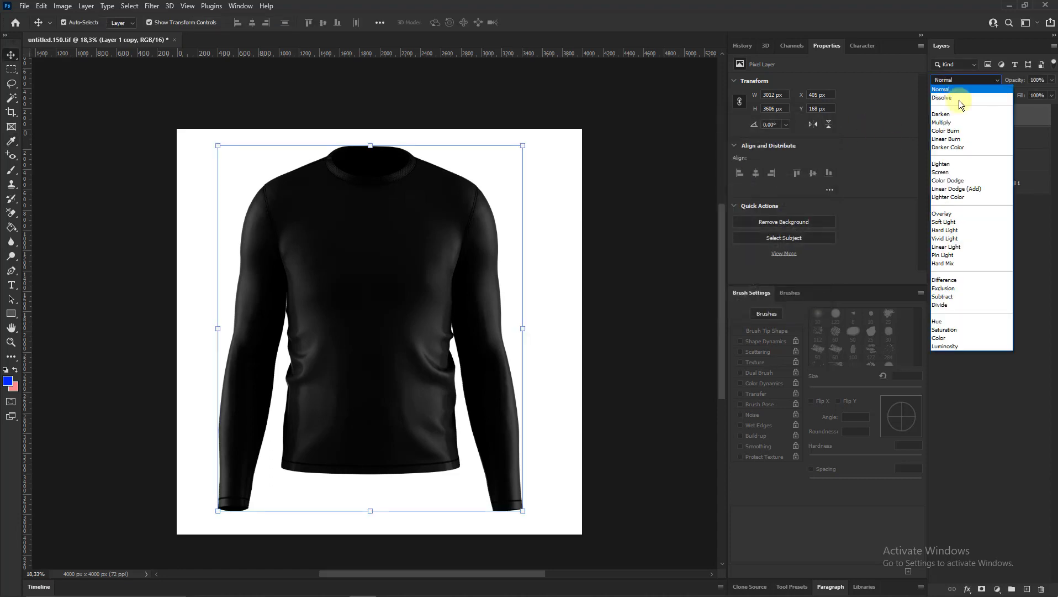
{"action": "left_click", "coordinate": [947, 172]}
Add an orange Solid Color fill layer above Layer 1
{"action": "left_click", "coordinate": [989, 160]}
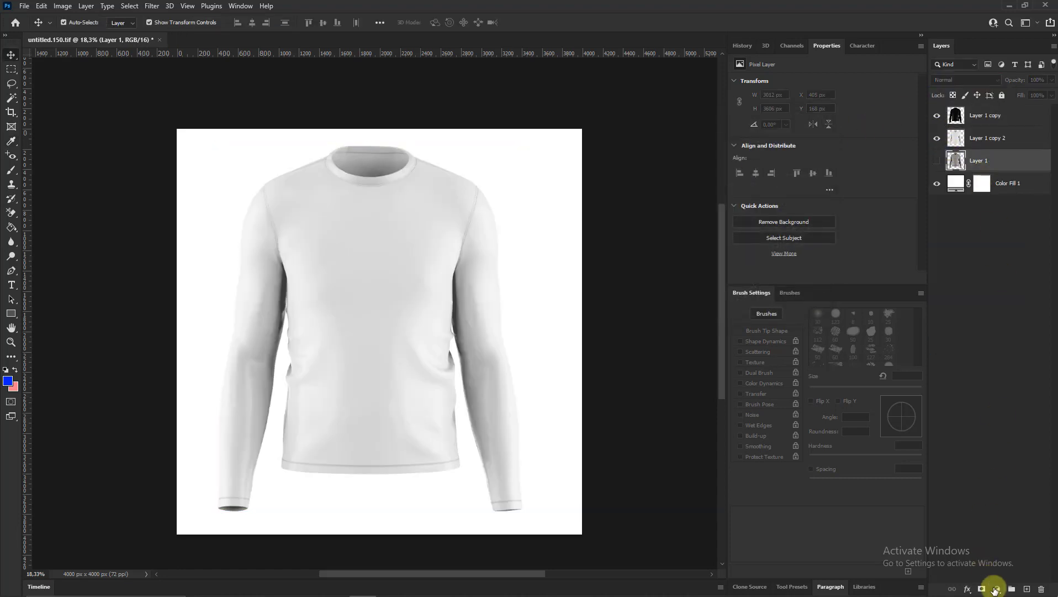
{"action": "left_click", "coordinate": [997, 588]}
{"action": "left_click", "coordinate": [972, 395]}
{"action": "left_click", "coordinate": [651, 208]}
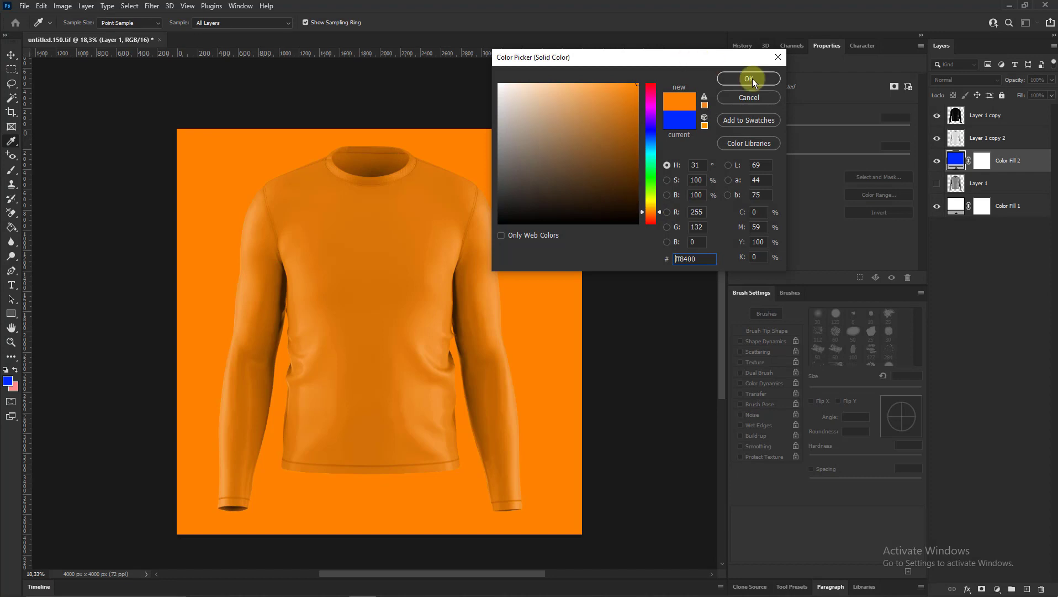
{"action": "left_click", "coordinate": [749, 79]}
Replace the orange fill's default mask with one limited to the shirt shape
{"action": "right_click", "coordinate": [982, 161]}
{"action": "left_click", "coordinate": [975, 183]}
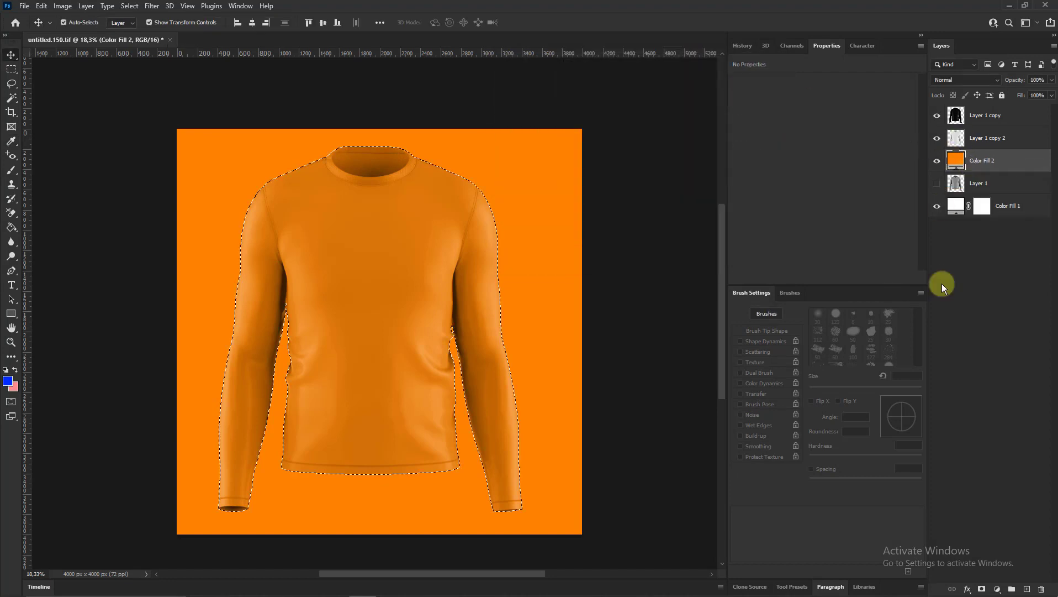
{"action": "left_click", "coordinate": [981, 588]}
{"action": "scroll", "coordinate": [417, 262], "scroll_direction": "up", "scroll_amount": 1}
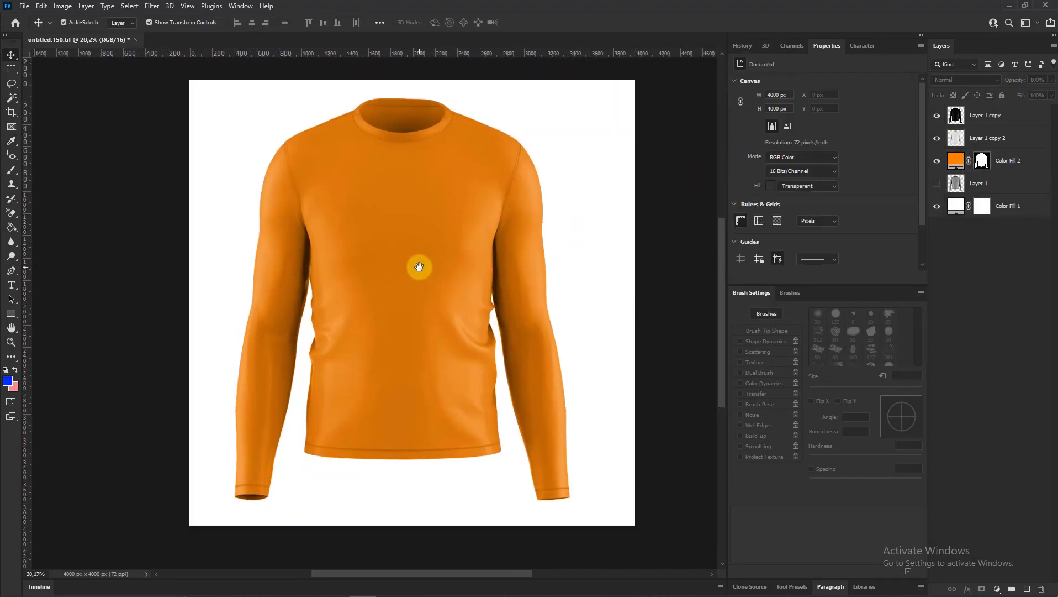
{"action": "left_click", "coordinate": [958, 165]}
Create groups and name the layers SHADING and LIGHTING and the groups SHADOW and SMART OBJECT
{"action": "left_click", "coordinate": [1011, 588]}
{"action": "left_click", "coordinate": [1012, 588]}
{"action": "left_click", "coordinate": [1012, 589]}
{"action": "left_click", "coordinate": [1011, 589]}
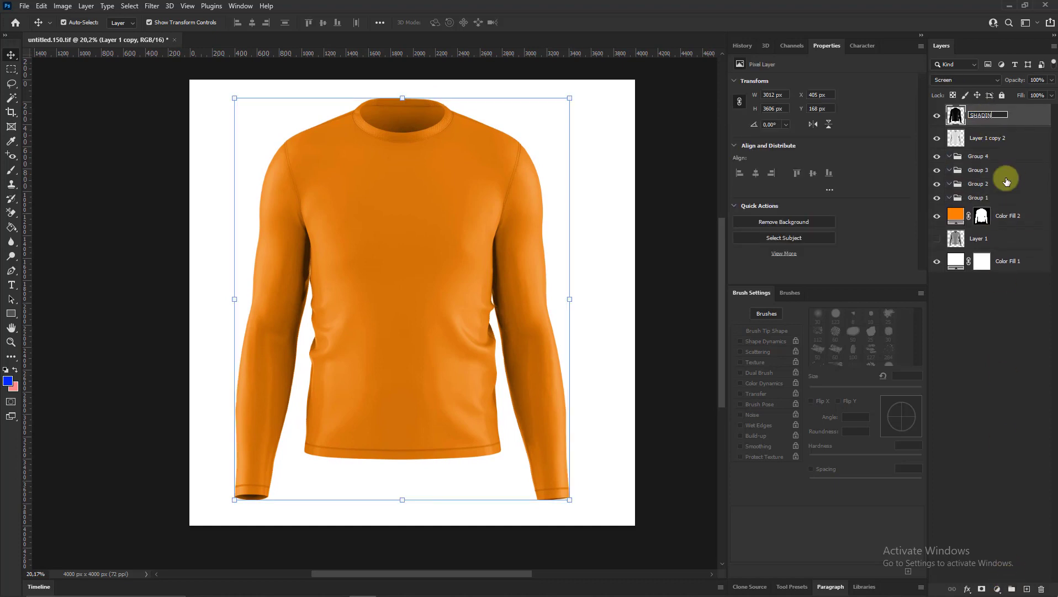
{"action": "type", "text": "G"}
{"action": "key", "text": "Tab"}
{"action": "type", "text": "LIGHTIN"}
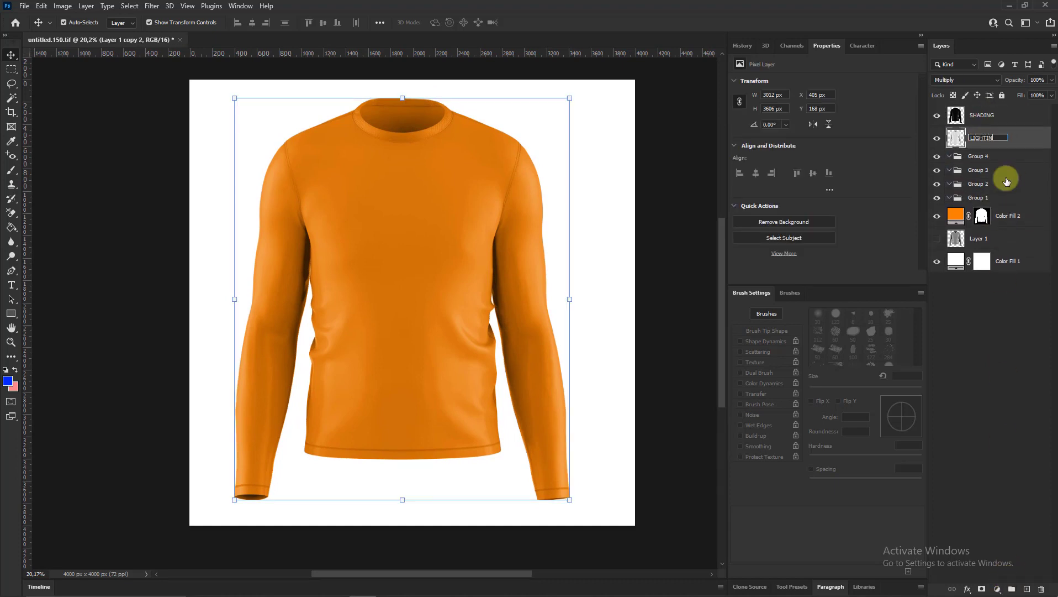
{"action": "type", "text": "G"}
{"action": "key", "text": "Tab"}
{"action": "type", "text": "S"}
{"action": "key", "text": "Tab"}
{"action": "type", "text": "SH"}
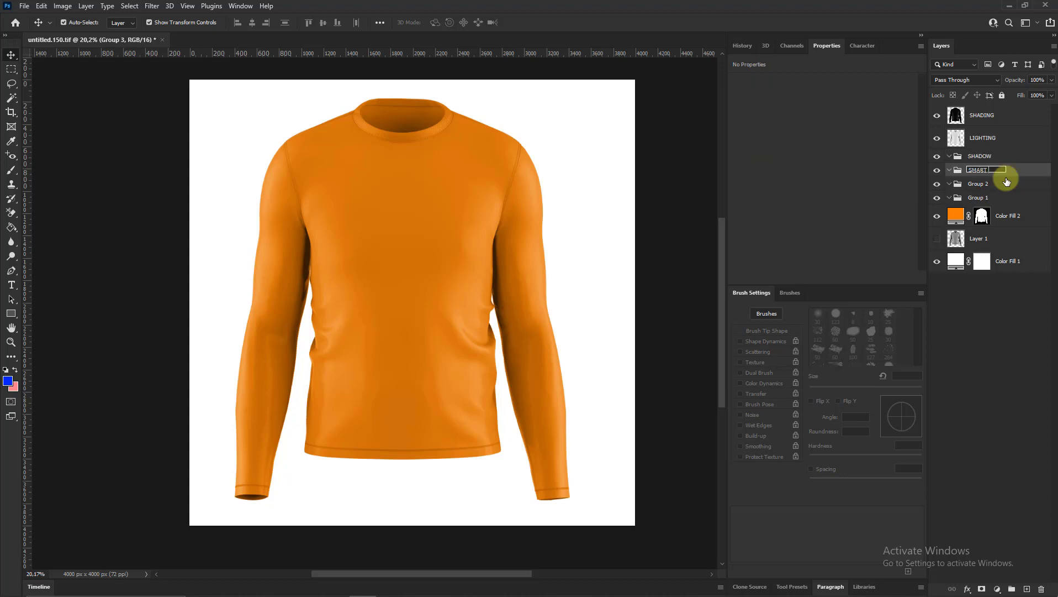
{"action": "type", "text": "CT"}
{"action": "key", "text": "Tab"}
{"action": "type", "text": "C"}
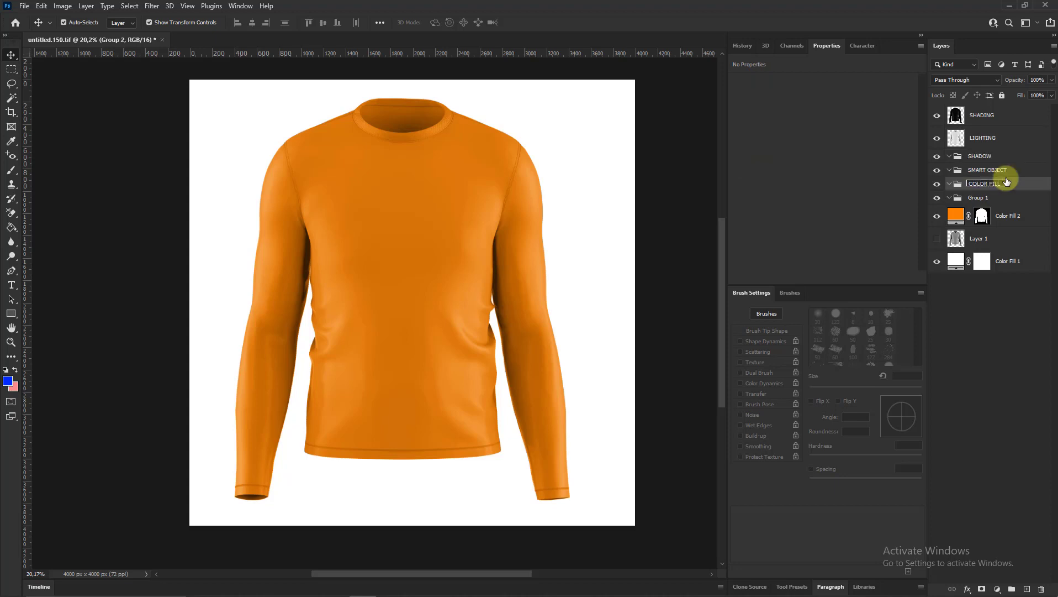
Move SHADING and LIGHTING into the SHADOW group and collapse it
{"action": "left_click", "coordinate": [995, 134], "text": "shift"}
{"action": "left_click_drag", "start_coordinate": [995, 135], "coordinate": [992, 163]}
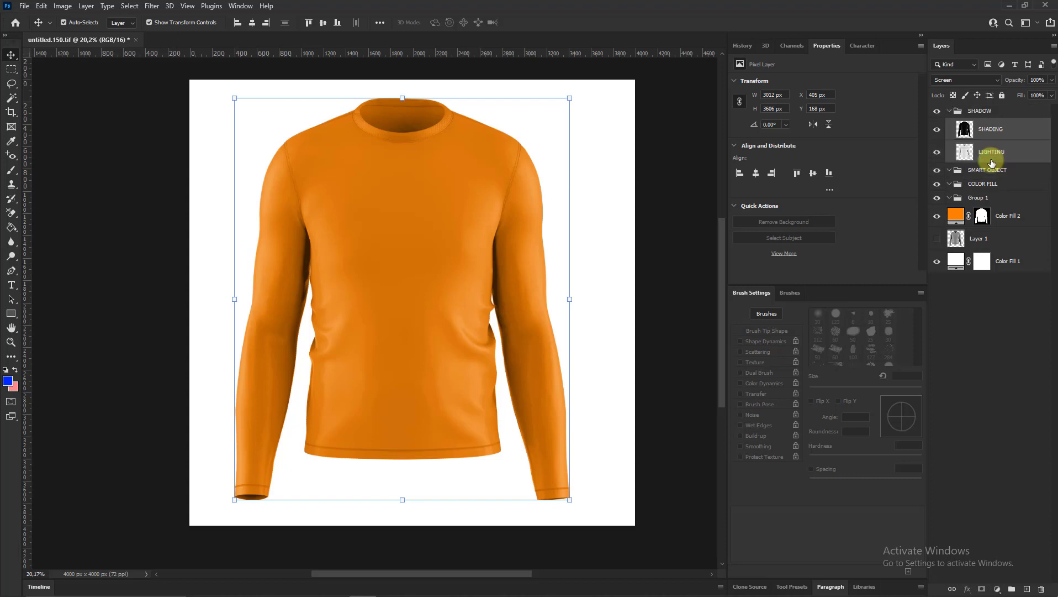
{"action": "scroll", "coordinate": [482, 197], "scroll_direction": "down", "scroll_amount": 1}
{"action": "left_click", "coordinate": [950, 111]}
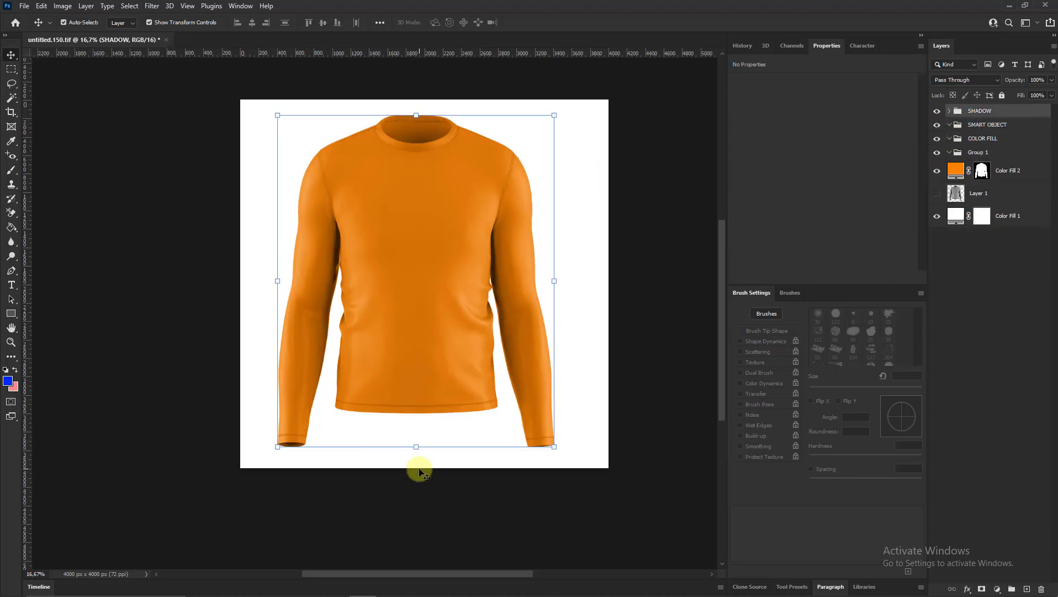
Add a new empty layer inside Group 1
{"action": "left_click", "coordinate": [979, 152]}
{"action": "left_click", "coordinate": [1027, 588]}
{"action": "scroll", "coordinate": [463, 349], "scroll_direction": "up", "scroll_amount": 1}
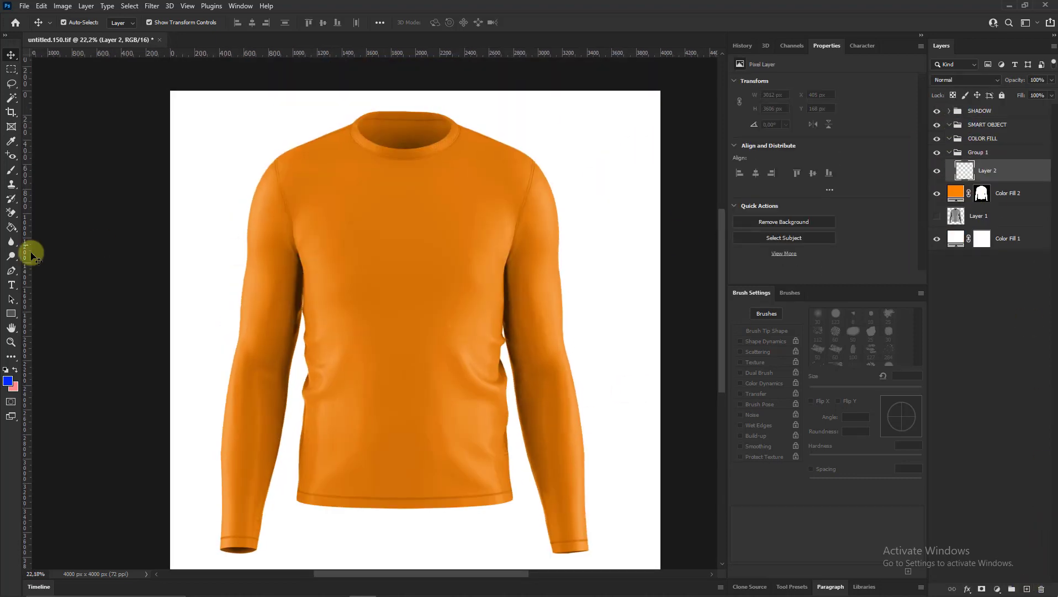
Trace the collar's left edge and seam with a curved Pen Tool path
{"action": "right_click", "coordinate": [13, 270]}
{"action": "left_click", "coordinate": [72, 273]}
{"action": "scroll", "coordinate": [343, 184], "scroll_direction": "up", "scroll_amount": 2}
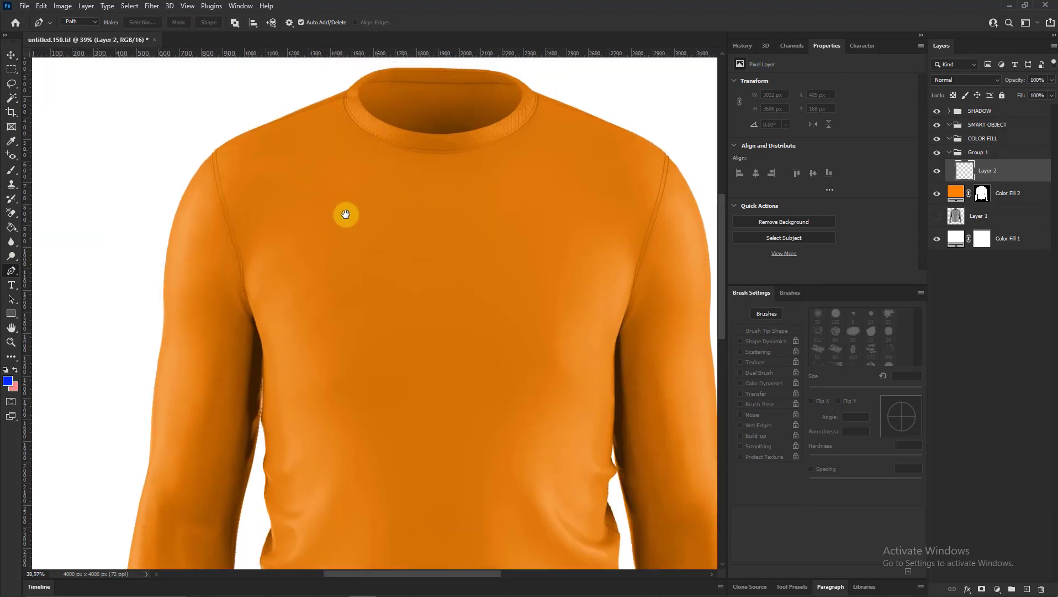
{"action": "scroll", "coordinate": [347, 212], "scroll_direction": "up", "scroll_amount": 2}
{"action": "scroll", "coordinate": [321, 147], "scroll_direction": "up", "scroll_amount": 2}
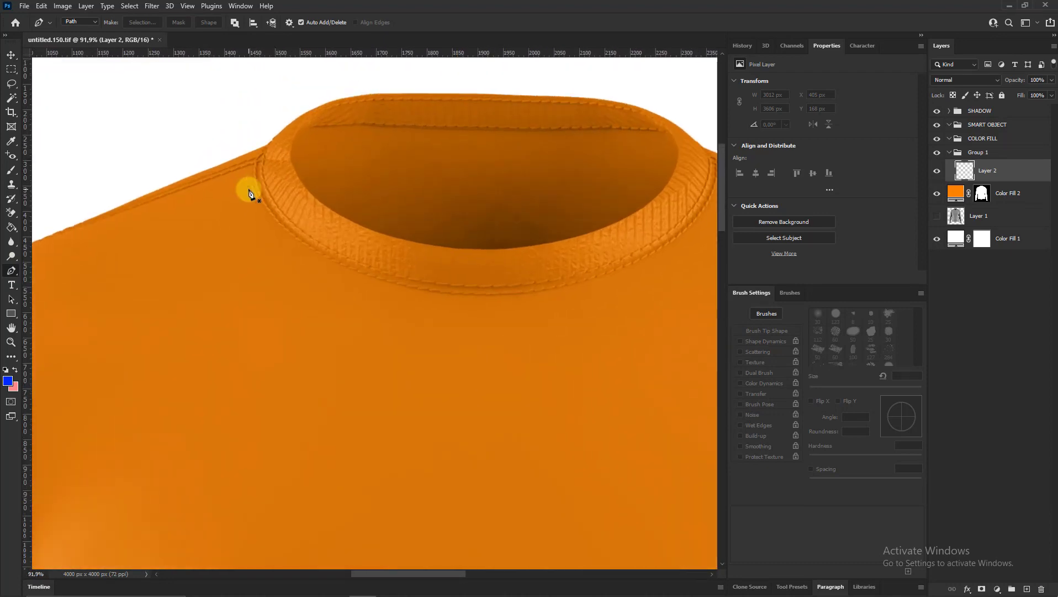
{"action": "scroll", "coordinate": [248, 193], "scroll_direction": "up", "scroll_amount": 2}
{"action": "scroll", "coordinate": [256, 134], "scroll_direction": "up", "scroll_amount": 1}
{"action": "left_click", "coordinate": [256, 147]}
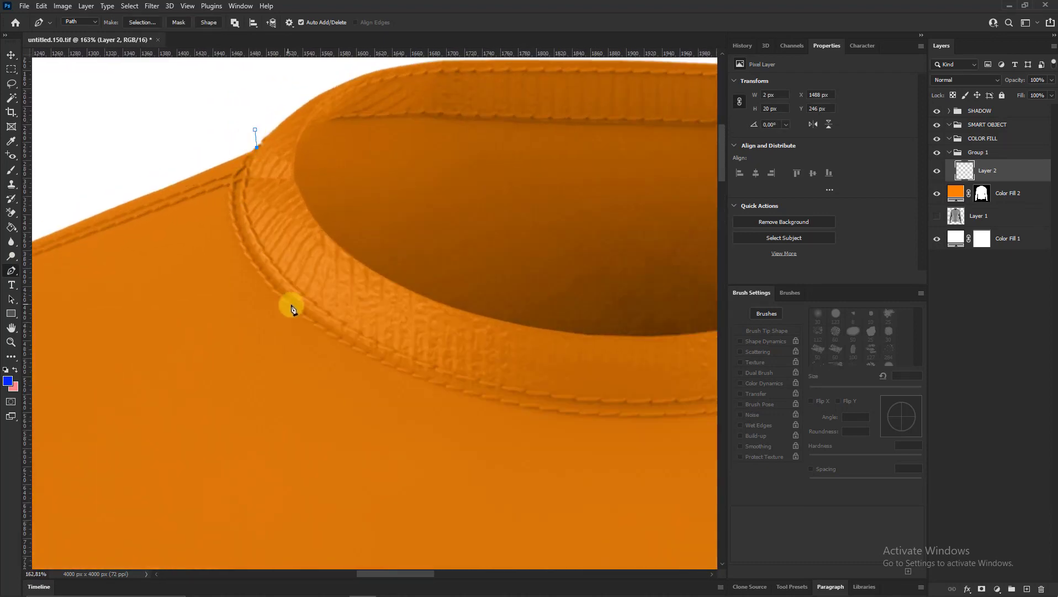
{"action": "left_click_drag", "start_coordinate": [247, 266], "coordinate": [195, 202]}
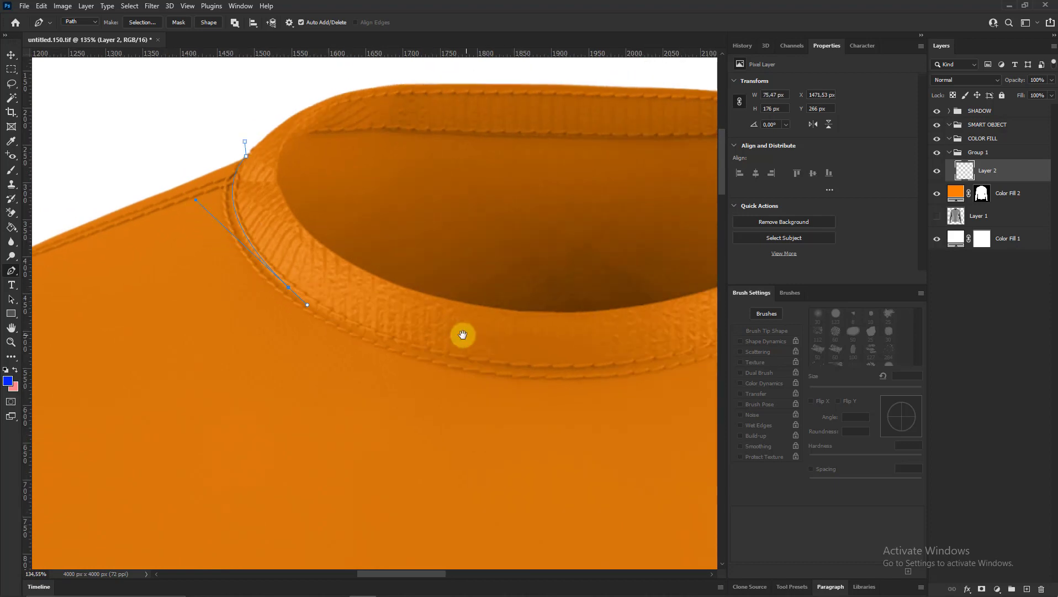
{"action": "scroll", "coordinate": [463, 336], "scroll_direction": "right", "scroll_amount": 3}
{"action": "scroll", "coordinate": [500, 304], "scroll_direction": "down", "scroll_amount": 1}
{"action": "left_click_drag", "start_coordinate": [536, 299], "coordinate": [536, 297]}
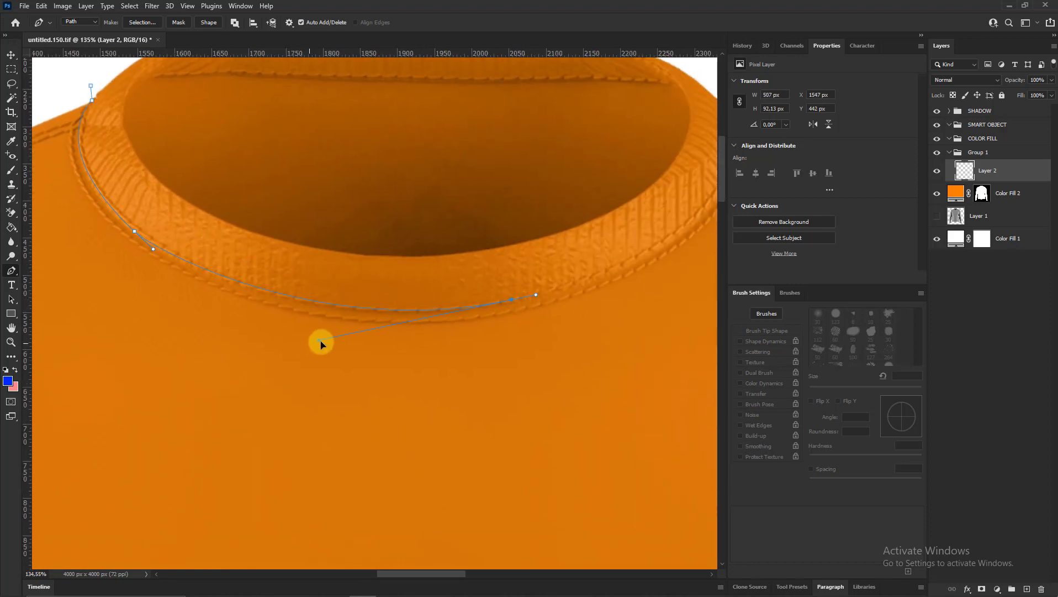
Finish the path along the collar's right side and close it above the neck
{"action": "scroll", "coordinate": [525, 272], "scroll_direction": "right", "scroll_amount": 3}
{"action": "scroll", "coordinate": [525, 271], "scroll_direction": "down", "scroll_amount": 2}
{"action": "scroll", "coordinate": [555, 193], "scroll_direction": "up", "scroll_amount": 1}
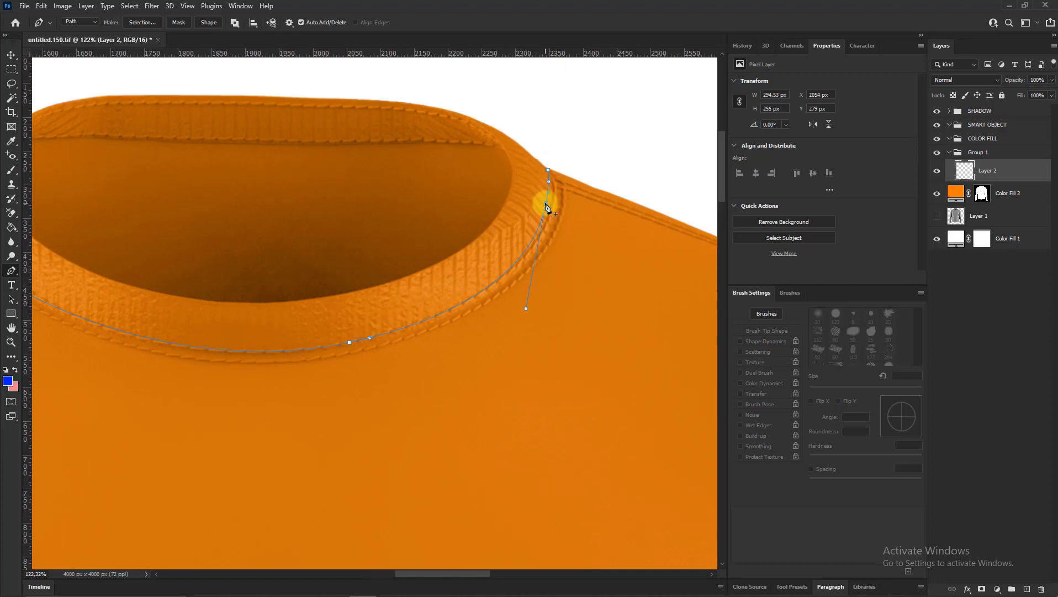
{"action": "scroll", "coordinate": [547, 207], "scroll_direction": "up", "scroll_amount": 3}
{"action": "left_click_drag", "start_coordinate": [550, 178], "coordinate": [551, 162]}
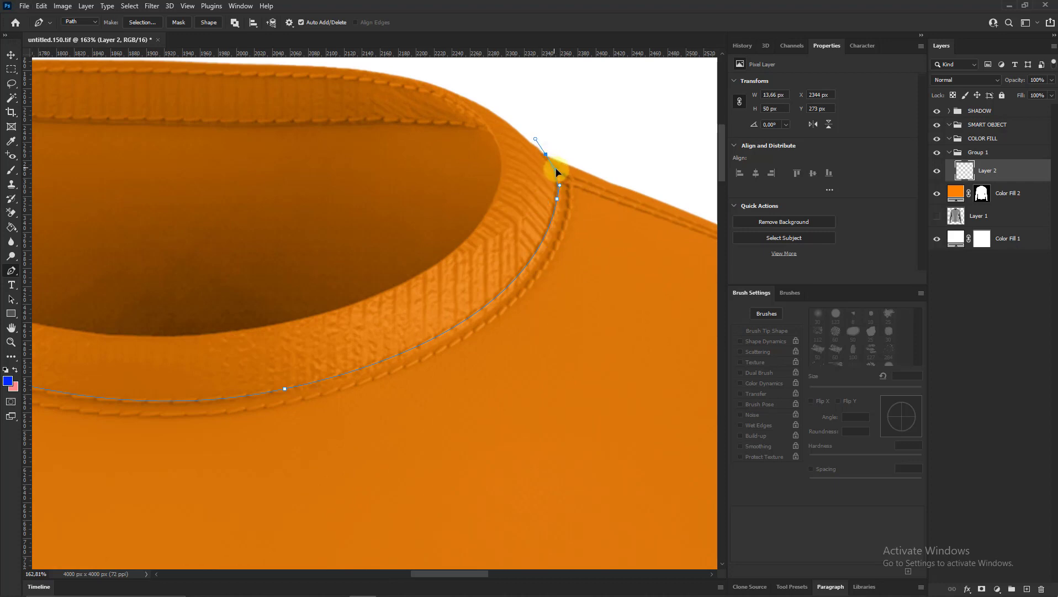
{"action": "scroll", "coordinate": [550, 160], "scroll_direction": "down", "scroll_amount": 2}
{"action": "scroll", "coordinate": [550, 229], "scroll_direction": "down", "scroll_amount": 2}
{"action": "left_click", "coordinate": [505, 119]}
{"action": "left_click", "coordinate": [322, 110]}
{"action": "left_click", "coordinate": [233, 127]}
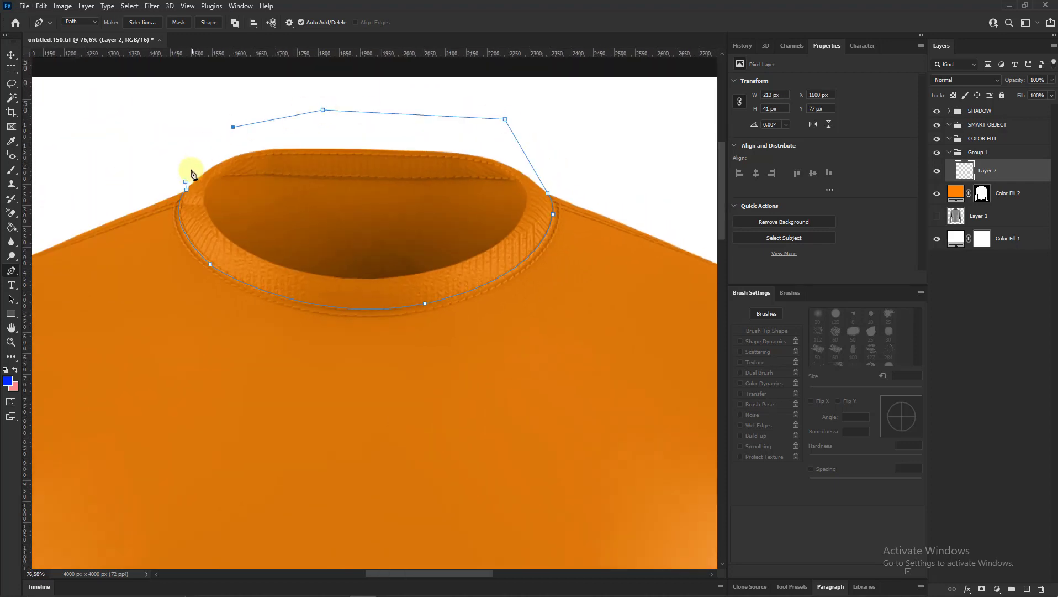
Turn the collar path into a selection and fill it with bright red
{"action": "key", "text": "ctrl+Return"}
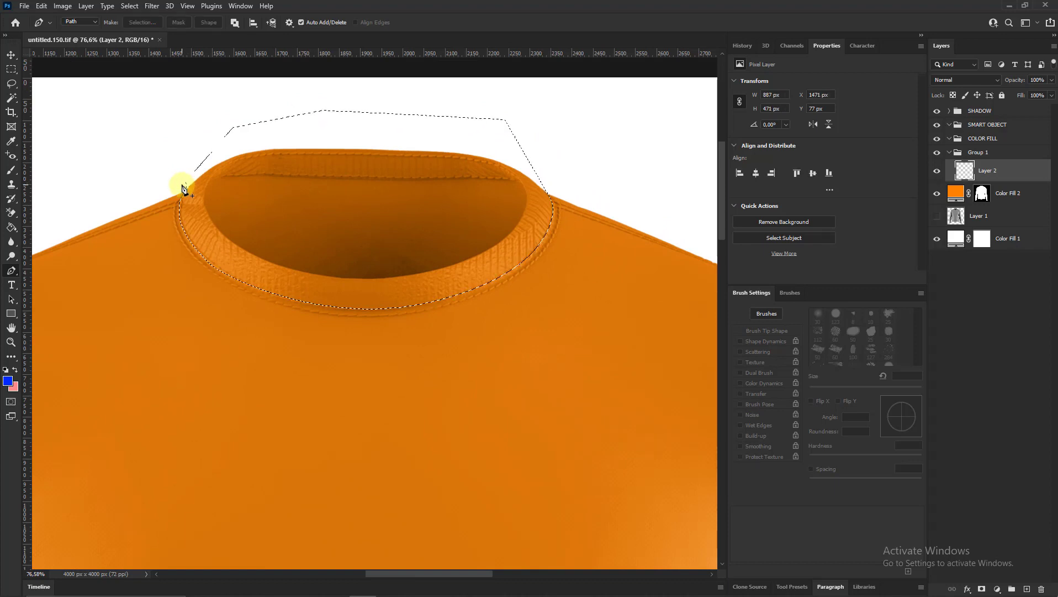
{"action": "left_click", "coordinate": [13, 387]}
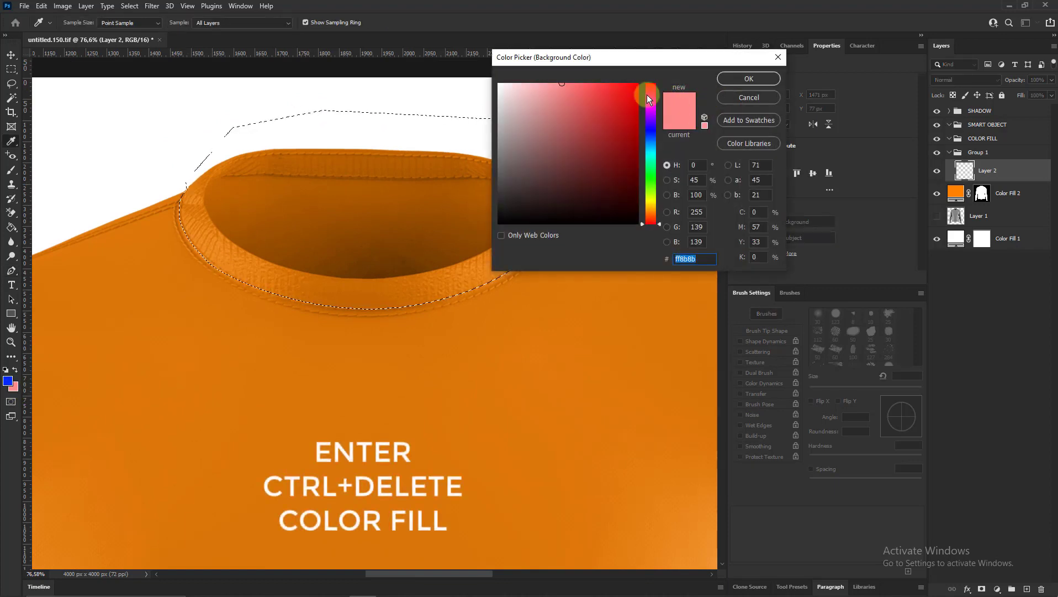
{"action": "left_click", "coordinate": [646, 91]}
{"action": "left_click", "coordinate": [737, 81]}
{"action": "key", "text": "ctrl+Delete"}
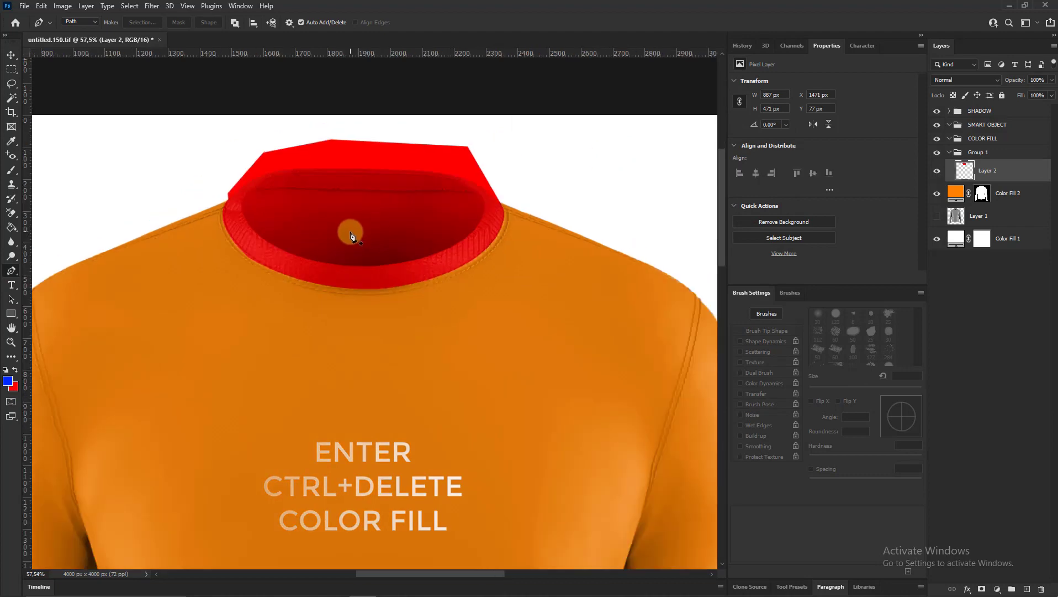
{"action": "key", "text": "ctrl+d"}
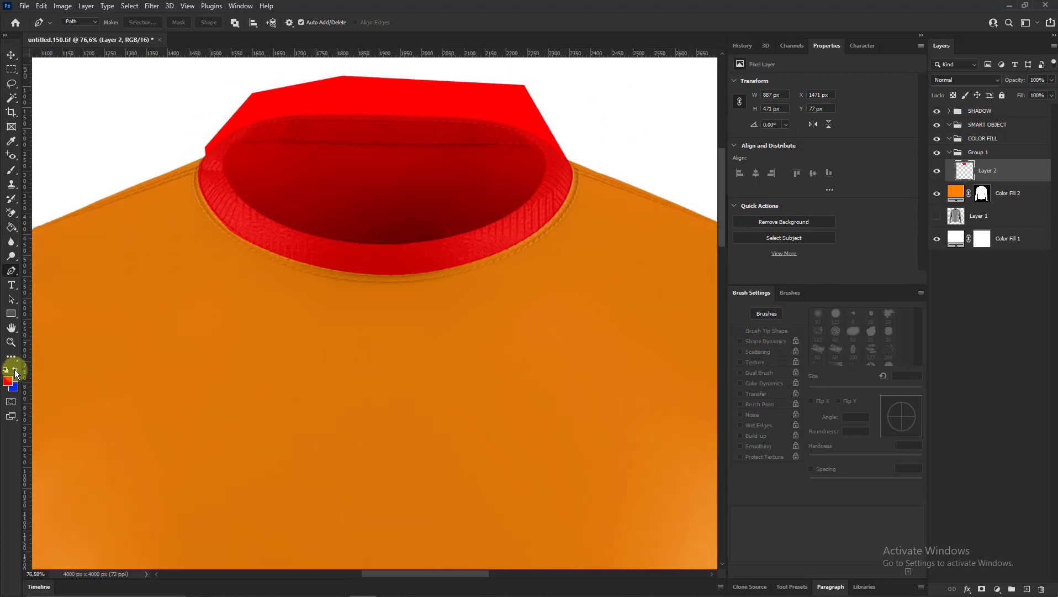
Add a new layer and start a curved Pen path along the inner collar rim
{"action": "left_click", "coordinate": [1026, 588]}
{"action": "scroll", "coordinate": [338, 198], "scroll_direction": "up", "scroll_amount": 3}
{"action": "scroll", "coordinate": [193, 155], "scroll_direction": "up", "scroll_amount": 3}
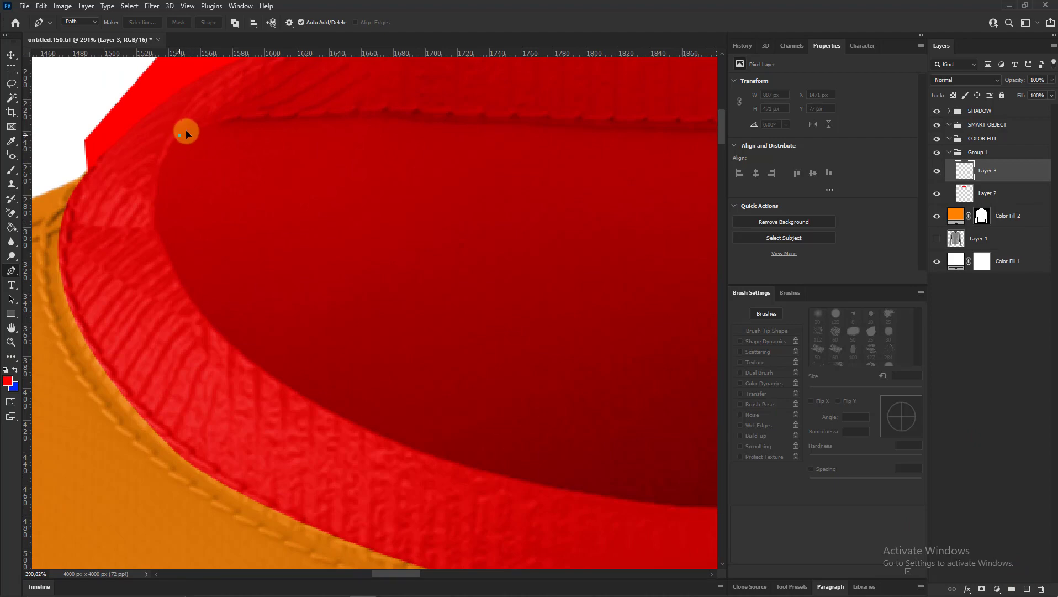
{"action": "left_click_drag", "start_coordinate": [187, 133], "coordinate": [193, 128]}
{"action": "left_click_drag", "start_coordinate": [433, 110], "coordinate": [450, 116]}
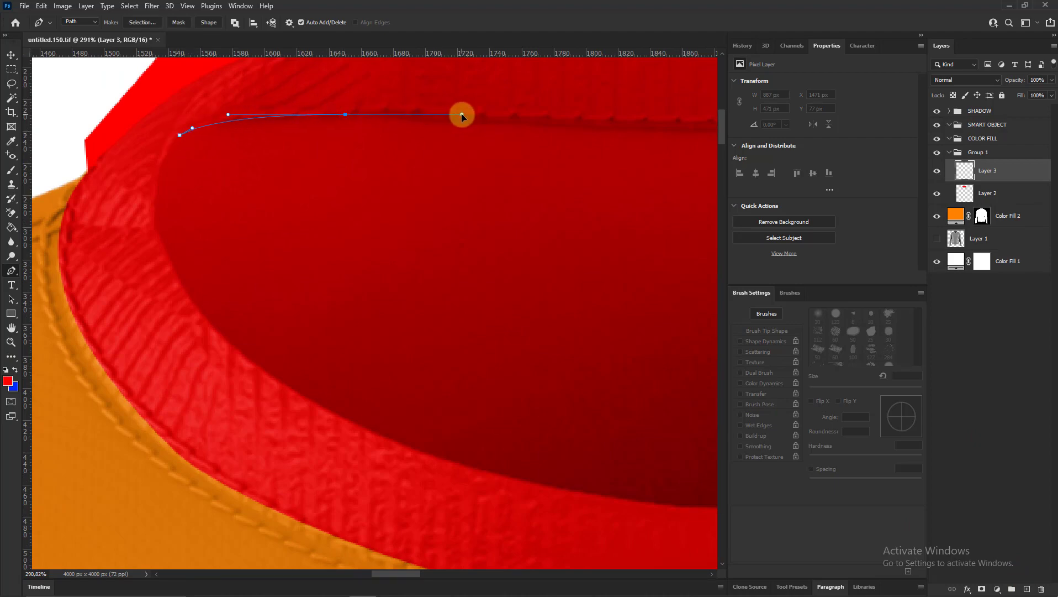
{"action": "scroll", "coordinate": [462, 116], "scroll_direction": "right", "scroll_amount": 5}
{"action": "left_click_drag", "start_coordinate": [569, 145], "coordinate": [654, 141]}
{"action": "scroll", "coordinate": [215, 172], "scroll_direction": "right", "scroll_amount": 7}
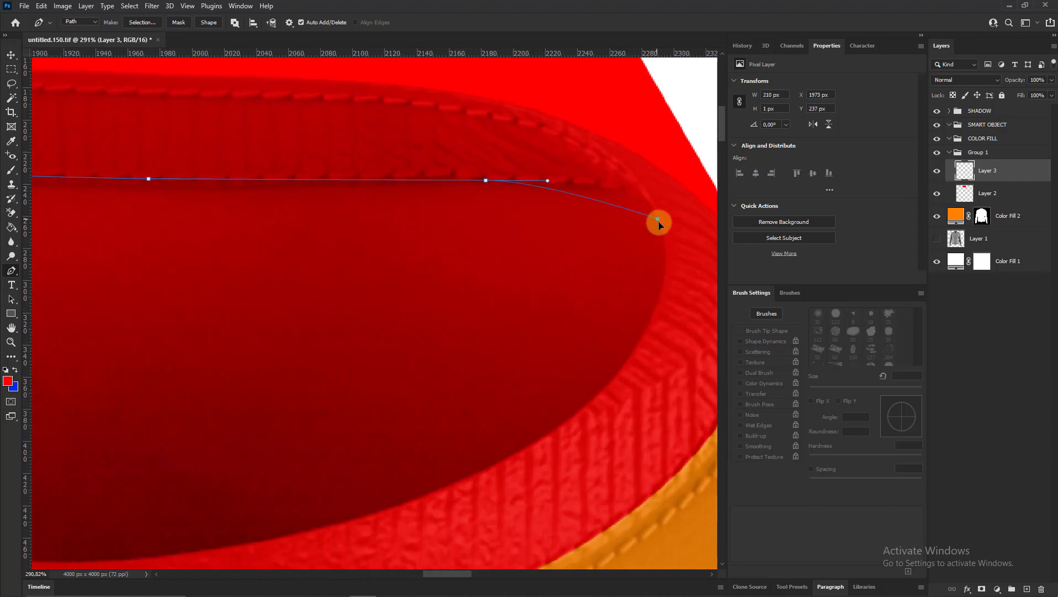
{"action": "scroll", "coordinate": [504, 373], "scroll_direction": "down", "scroll_amount": 2}
{"action": "scroll", "coordinate": [504, 373], "scroll_direction": "left", "scroll_amount": 1}
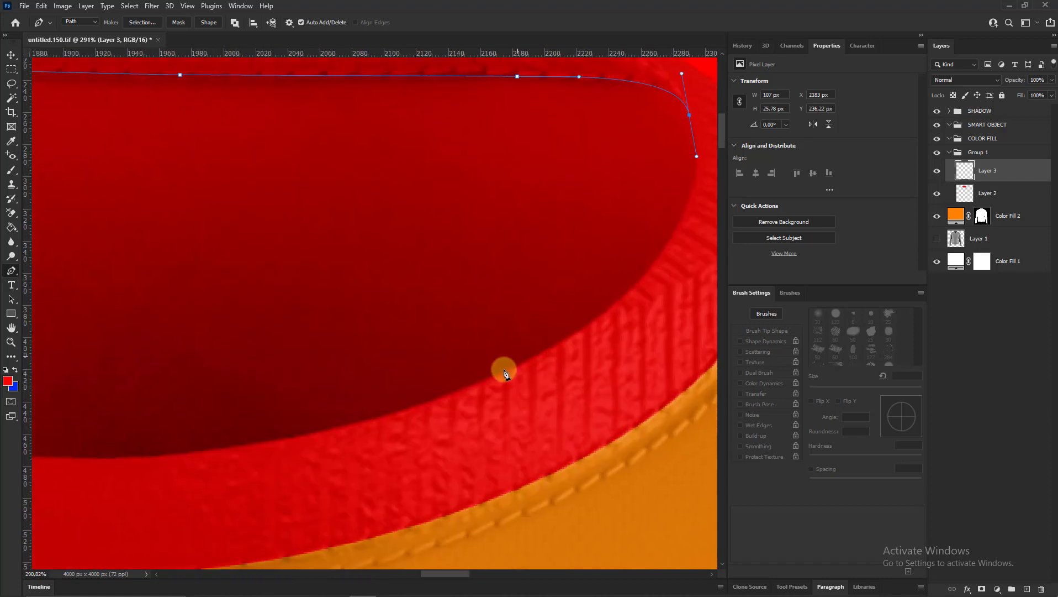
Continue the curved path around the collar's inner edge and left rim to close it
{"action": "left_click_drag", "start_coordinate": [480, 381], "coordinate": [713, 283]}
{"action": "scroll", "coordinate": [661, 287], "scroll_direction": "down", "scroll_amount": 3}
{"action": "left_click_drag", "start_coordinate": [335, 294], "coordinate": [266, 293]}
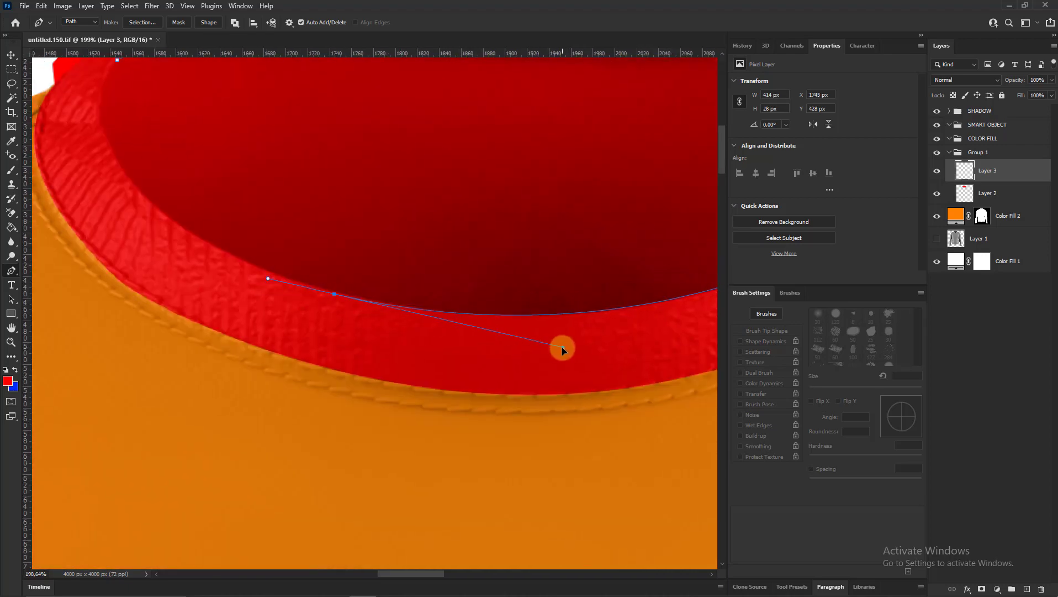
{"action": "scroll", "coordinate": [354, 304], "scroll_direction": "up", "scroll_amount": 3}
{"action": "scroll", "coordinate": [312, 286], "scroll_direction": "down", "scroll_amount": 3}
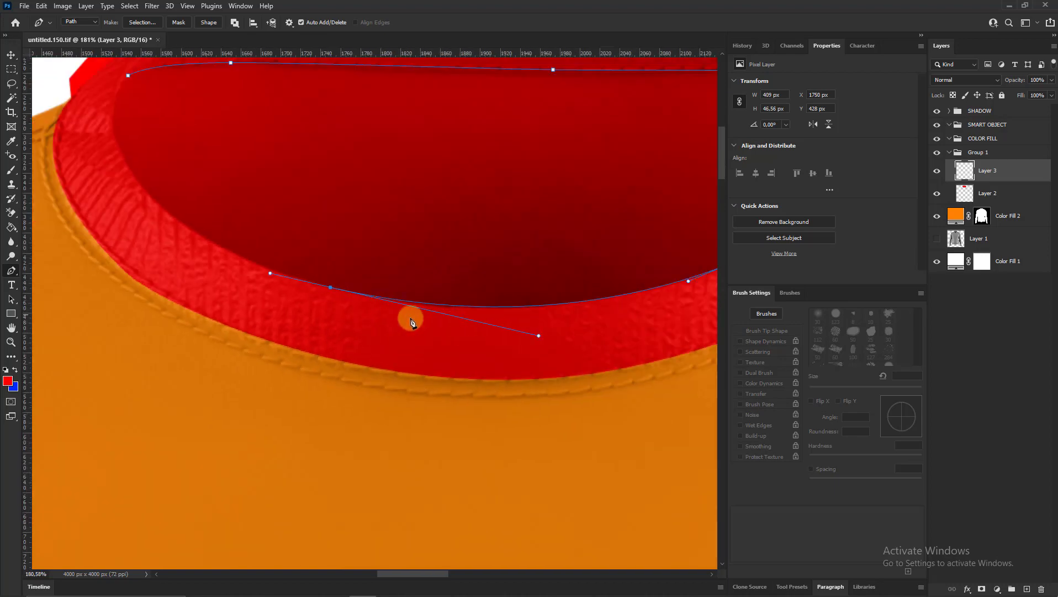
{"action": "scroll", "coordinate": [411, 314], "scroll_direction": "up", "scroll_amount": 2}
{"action": "scroll", "coordinate": [545, 339], "scroll_direction": "down", "scroll_amount": 2}
{"action": "scroll", "coordinate": [208, 241], "scroll_direction": "up", "scroll_amount": 2}
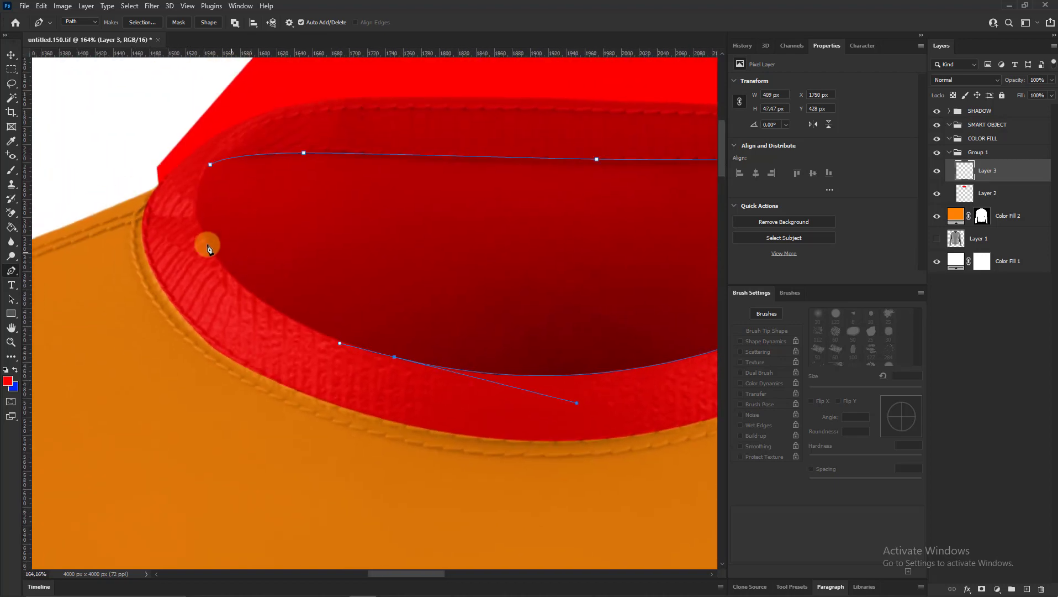
{"action": "left_click_drag", "start_coordinate": [205, 232], "coordinate": [244, 344]}
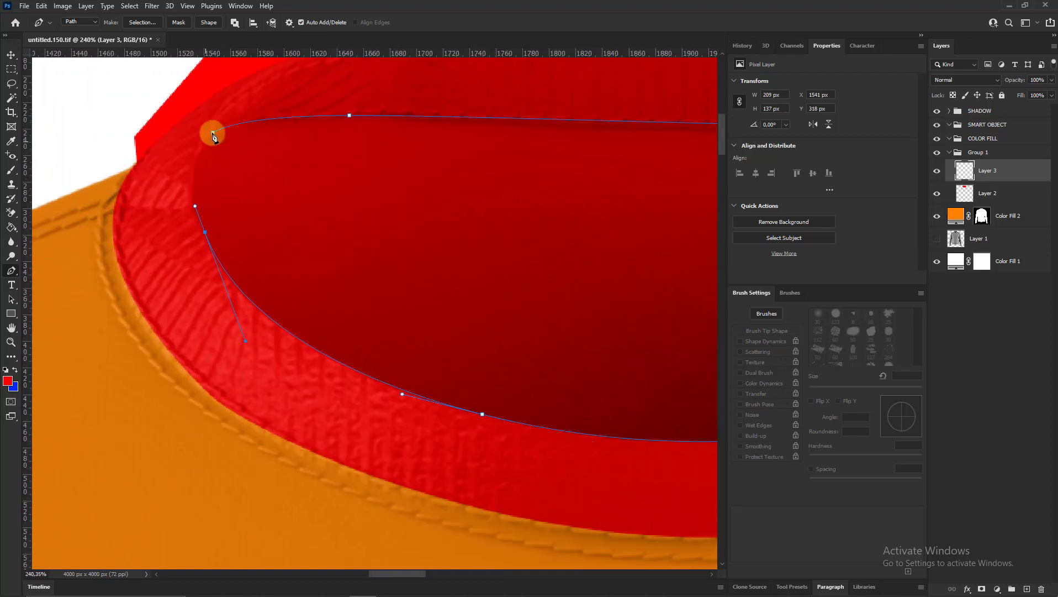
{"action": "scroll", "coordinate": [213, 137], "scroll_direction": "up", "scroll_amount": 1}
{"action": "scroll", "coordinate": [242, 109], "scroll_direction": "down", "scroll_amount": 2}
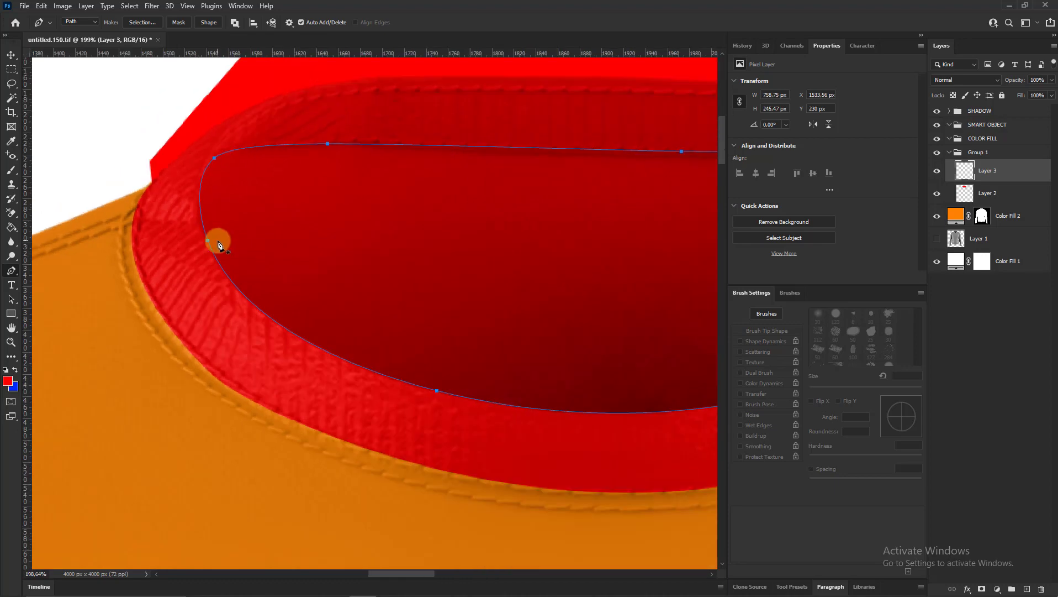
{"action": "scroll", "coordinate": [224, 182], "scroll_direction": "down", "scroll_amount": 3}
Fill the inner collar selection with blue, deselect, and place Layer 2 above Layer 3
{"action": "key", "text": "ctrl+Return"}
{"action": "key", "text": "ctrl+BackSpace"}
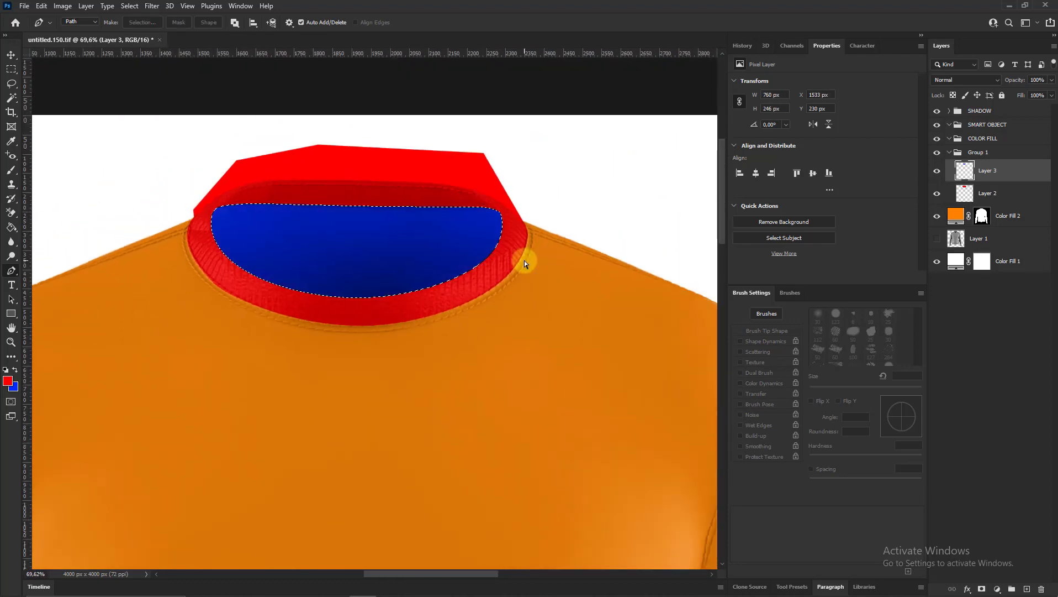
{"action": "left_click", "coordinate": [129, 6]}
{"action": "left_click", "coordinate": [183, 28]}
{"action": "scroll", "coordinate": [261, 195], "scroll_direction": "down", "scroll_amount": 1}
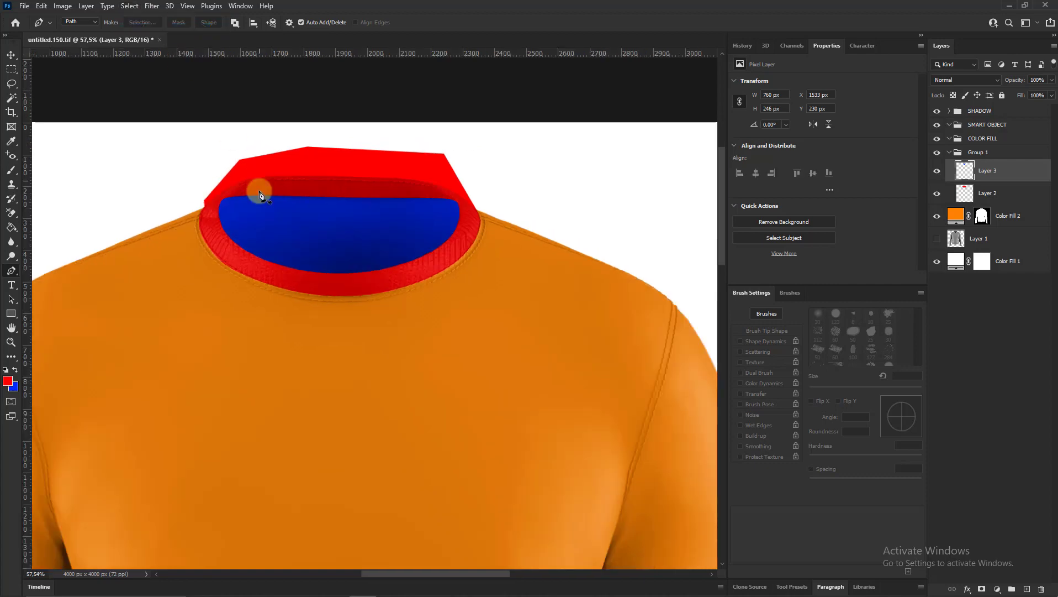
{"action": "scroll", "coordinate": [243, 244], "scroll_direction": "up", "scroll_amount": 2}
{"action": "left_click_drag", "start_coordinate": [997, 176], "coordinate": [989, 196]}
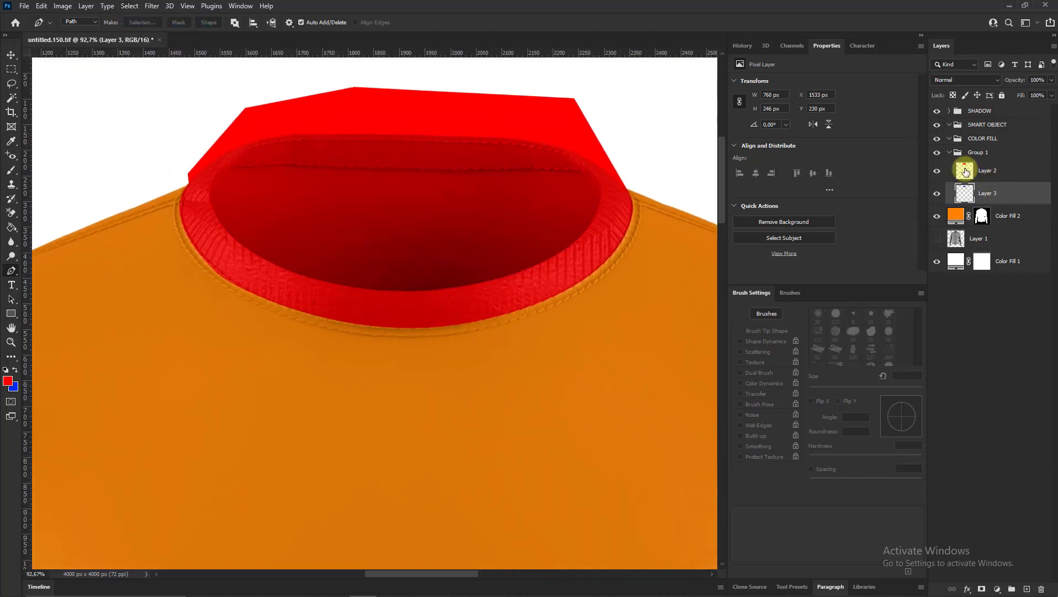
{"action": "key", "text": "Delete"}
{"action": "scroll", "coordinate": [280, 295], "scroll_direction": "down", "scroll_amount": 5}
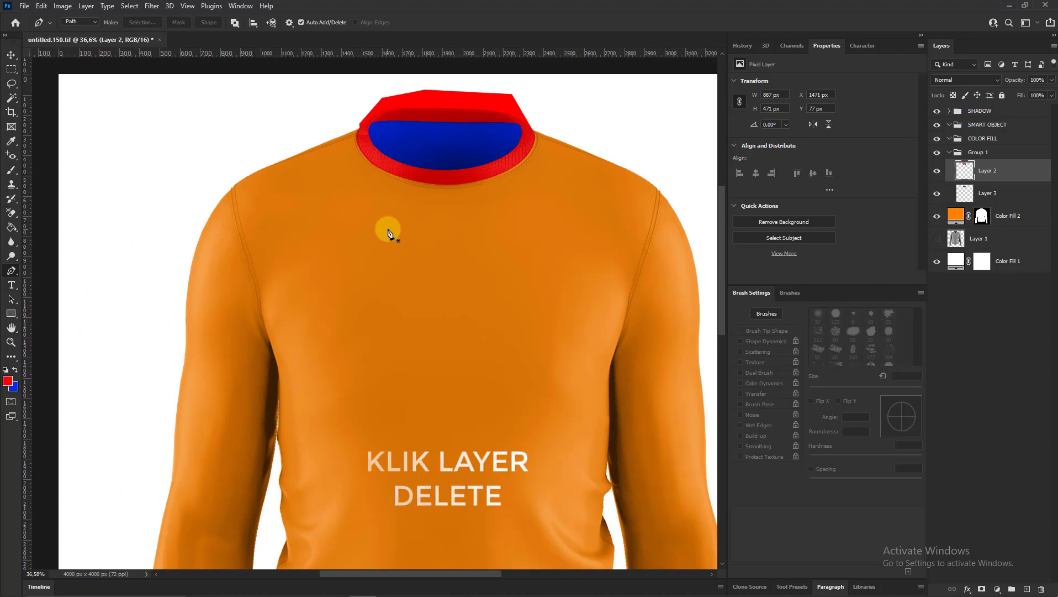
Swap the foreground and background colours and add a new empty layer for the left sleeve
{"action": "scroll", "coordinate": [365, 227], "scroll_direction": "up", "scroll_amount": 1}
{"action": "left_click", "coordinate": [17, 370]}
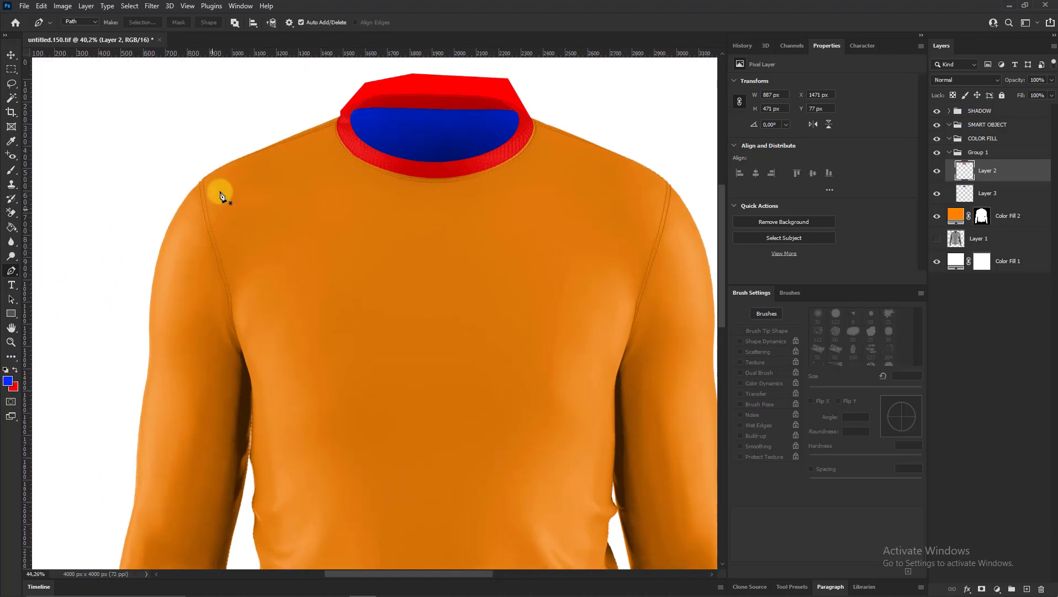
{"action": "scroll", "coordinate": [213, 171], "scroll_direction": "up", "scroll_amount": 5}
{"action": "left_click", "coordinate": [1025, 589]}
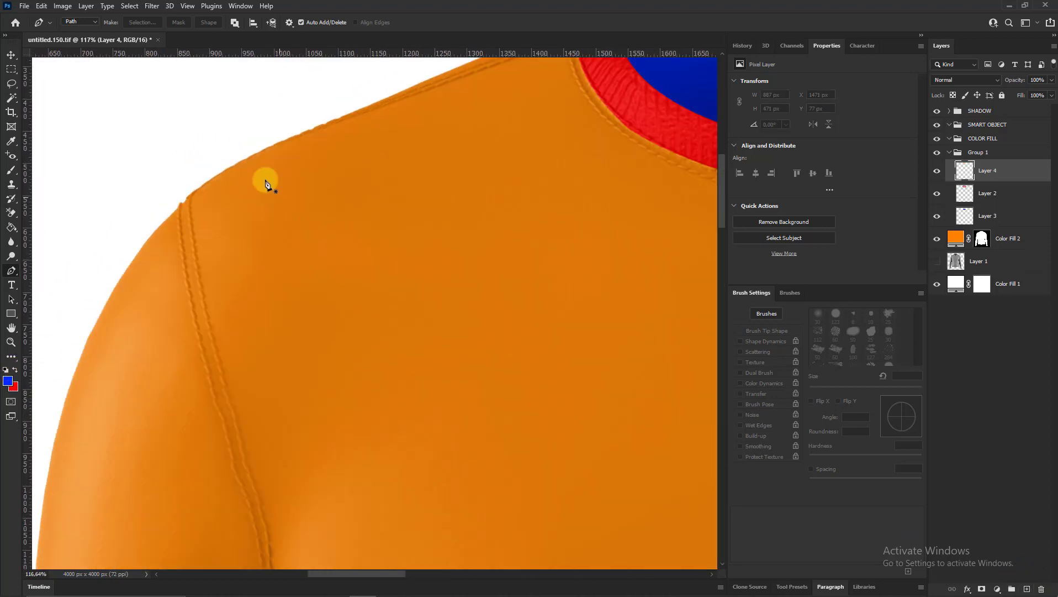
{"action": "scroll", "coordinate": [267, 181], "scroll_direction": "up", "scroll_amount": 2}
Trace a Pen path from the left shoulder seam down the sleeve seam
{"action": "left_click_drag", "start_coordinate": [223, 144], "coordinate": [183, 196]}
{"action": "left_click_drag", "start_coordinate": [192, 330], "coordinate": [208, 393]}
{"action": "key", "text": "ctrl+z"}
{"action": "scroll", "coordinate": [185, 244], "scroll_direction": "up", "scroll_amount": 3}
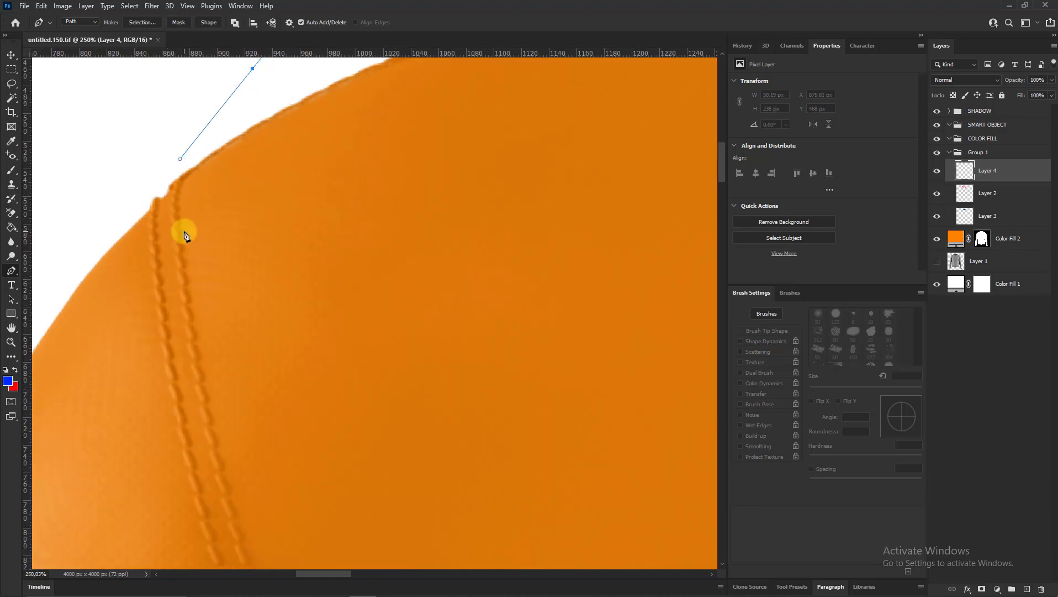
{"action": "left_click_drag", "start_coordinate": [177, 243], "coordinate": [180, 275]}
{"action": "left_click", "coordinate": [188, 312]}
{"action": "scroll", "coordinate": [199, 298], "scroll_direction": "down", "scroll_amount": 3}
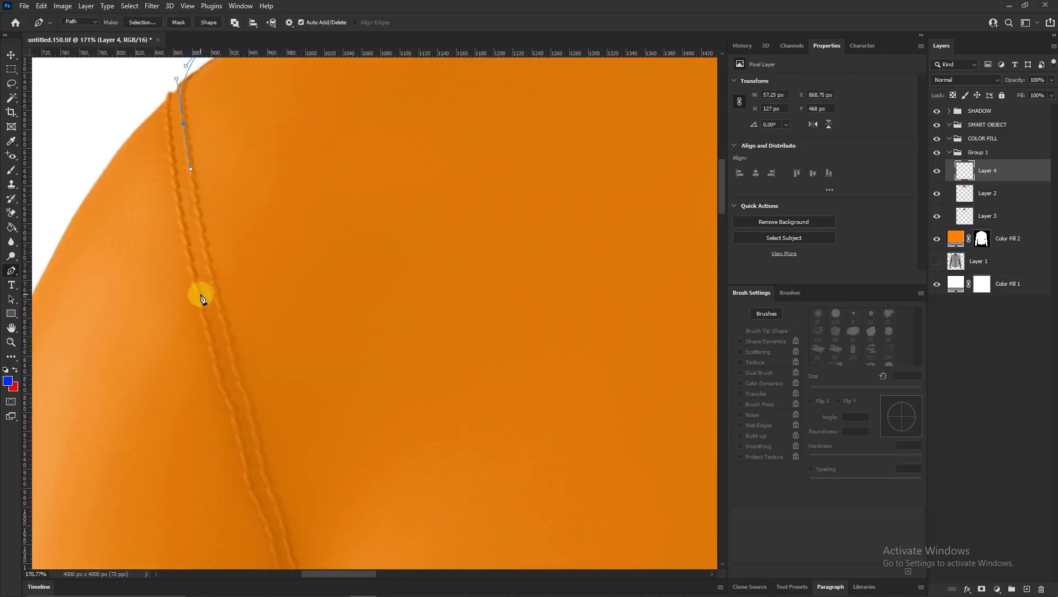
{"action": "scroll", "coordinate": [269, 456], "scroll_direction": "up", "scroll_amount": 1}
{"action": "mouse_move", "coordinate": [267, 345]}
{"action": "left_mouse_down"}
{"action": "mouse_move", "coordinate": [269, 378]}
{"action": "mouse_move", "coordinate": [304, 327]}
{"action": "left_mouse_up"}
{"action": "scroll", "coordinate": [274, 354], "scroll_direction": "down", "scroll_amount": 3}
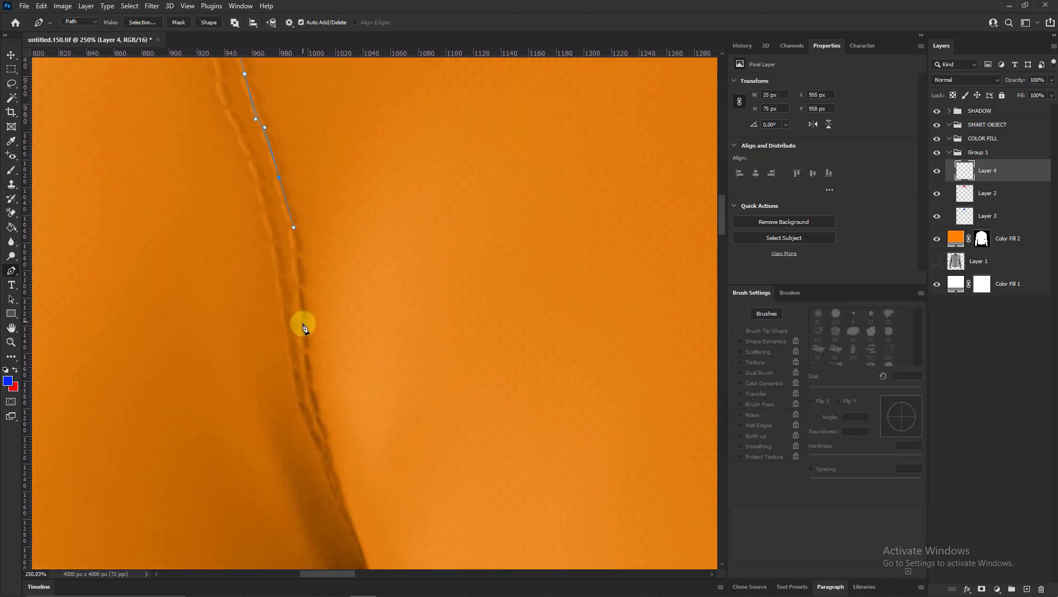
{"action": "left_click_drag", "start_coordinate": [300, 367], "coordinate": [272, 281]}
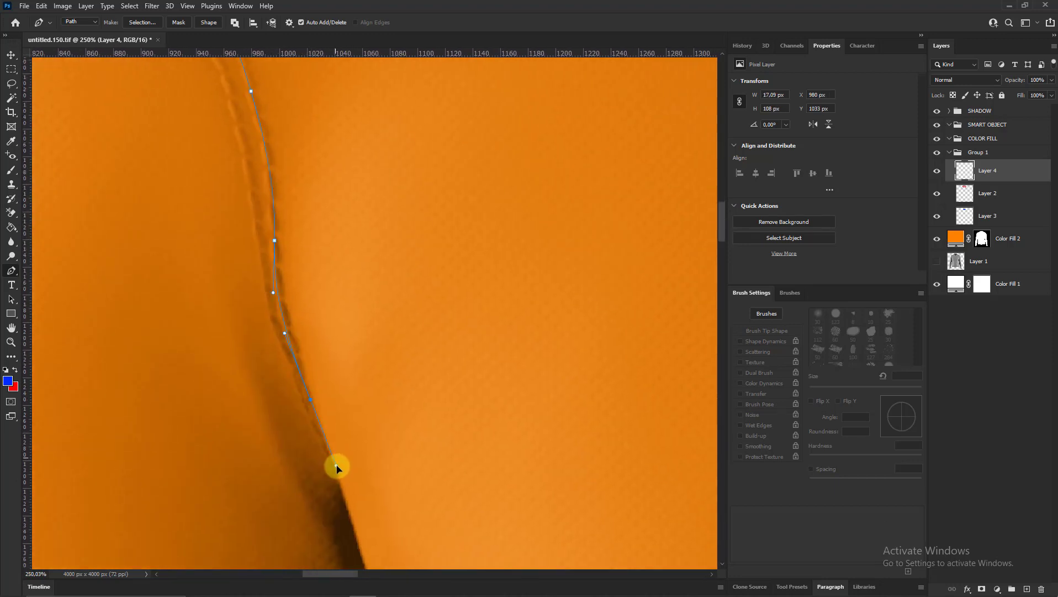
{"action": "left_click_drag", "start_coordinate": [337, 468], "coordinate": [307, 238]}
Continue the path around the underarm and cuff, closing it back at the shoulder
{"action": "left_click", "coordinate": [335, 332]}
{"action": "left_click", "coordinate": [361, 411]}
{"action": "left_click_drag", "start_coordinate": [361, 420], "coordinate": [365, 223]}
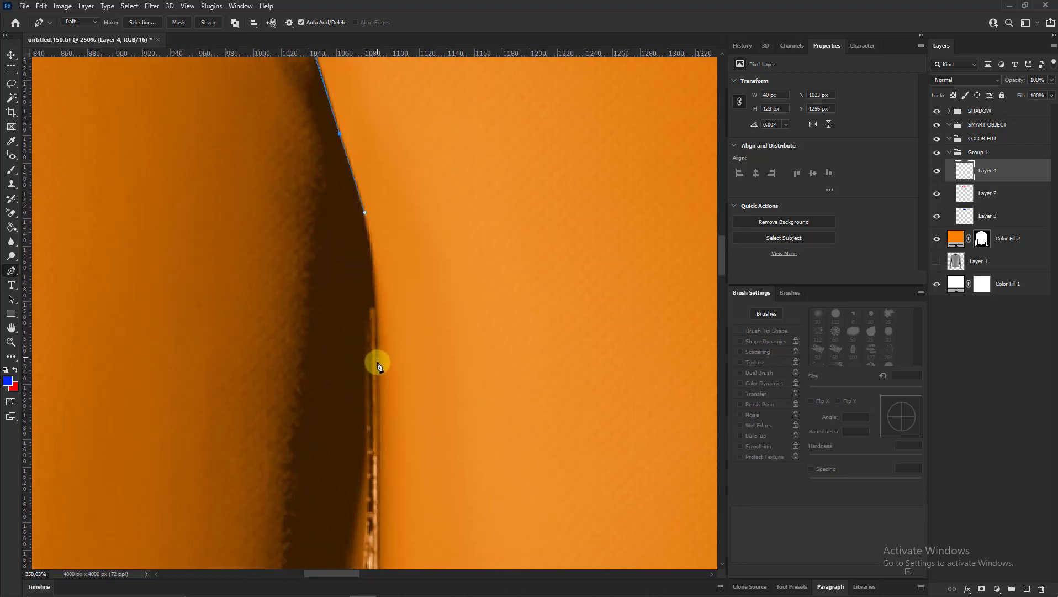
{"action": "left_click_drag", "start_coordinate": [372, 401], "coordinate": [364, 525]}
{"action": "left_click", "coordinate": [369, 539]}
{"action": "scroll", "coordinate": [375, 386], "scroll_direction": "down", "scroll_amount": 5}
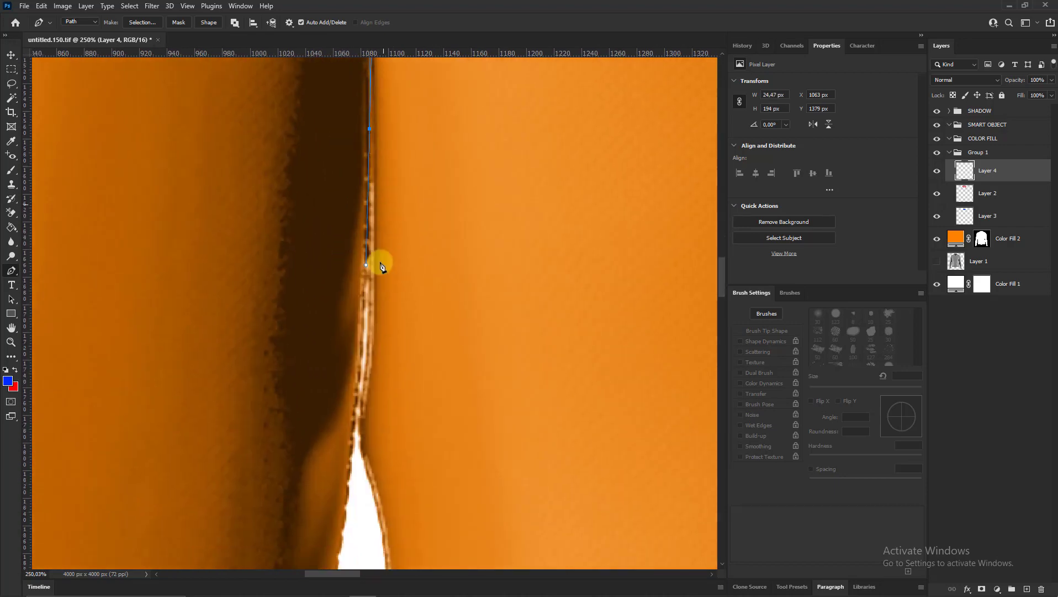
{"action": "scroll", "coordinate": [351, 533], "scroll_direction": "down", "scroll_amount": 5}
{"action": "scroll", "coordinate": [371, 443], "scroll_direction": "down", "scroll_amount": 5}
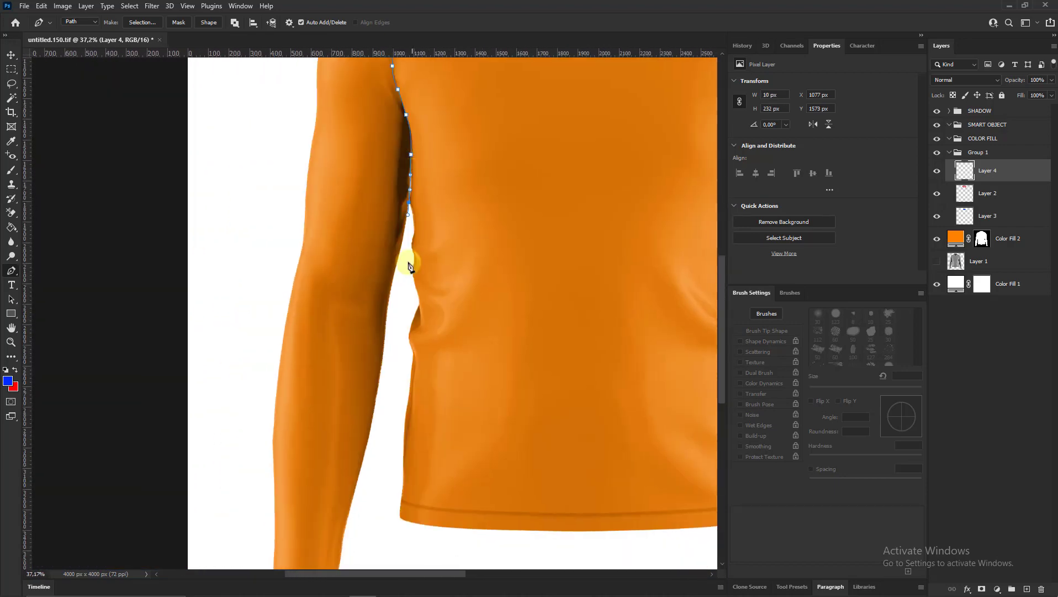
{"action": "left_click", "coordinate": [392, 354]}
{"action": "scroll", "coordinate": [378, 502], "scroll_direction": "down", "scroll_amount": 2}
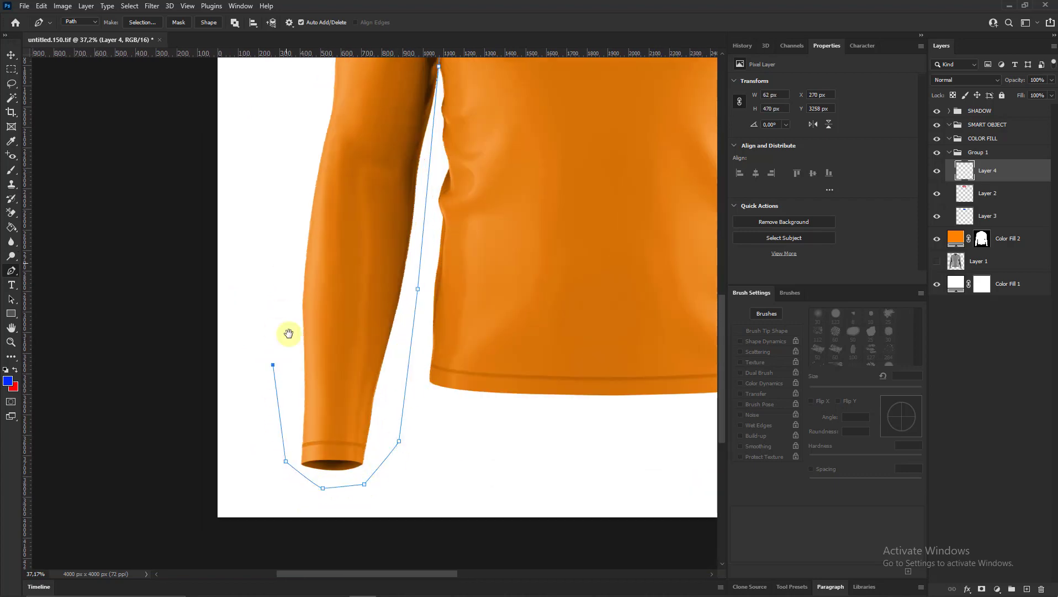
{"action": "scroll", "coordinate": [288, 333], "scroll_direction": "down", "scroll_amount": 2}
{"action": "left_click", "coordinate": [303, 291]}
{"action": "left_click", "coordinate": [338, 120]}
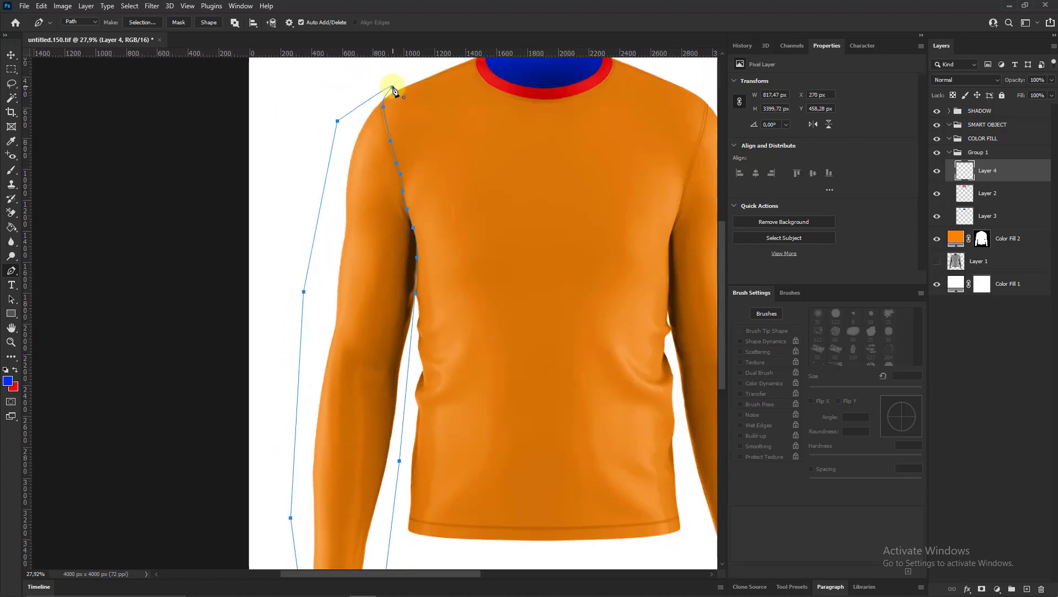
{"action": "left_click", "coordinate": [392, 86]}
{"action": "scroll", "coordinate": [373, 198], "scroll_direction": "down", "scroll_amount": 2}
Turn the left sleeve path into a selection, fill it with red, and deselect
{"action": "key", "text": "ctrl+Return"}
{"action": "key", "text": "ctrl+BackSpace"}
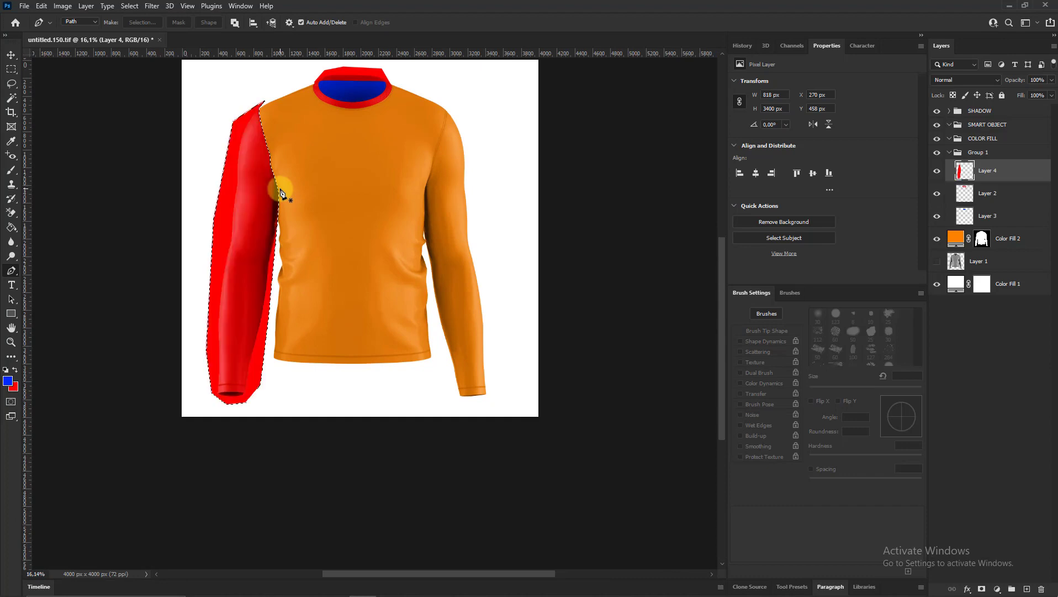
{"action": "key", "text": "ctrl+d"}
{"action": "scroll", "coordinate": [342, 182], "scroll_direction": "up", "scroll_amount": 2}
Add a new layer and place Pen anchors down the right shoulder seam
{"action": "scroll", "coordinate": [453, 174], "scroll_direction": "up", "scroll_amount": 3}
{"action": "left_click", "coordinate": [1026, 589]}
{"action": "scroll", "coordinate": [512, 142], "scroll_direction": "up", "scroll_amount": 2}
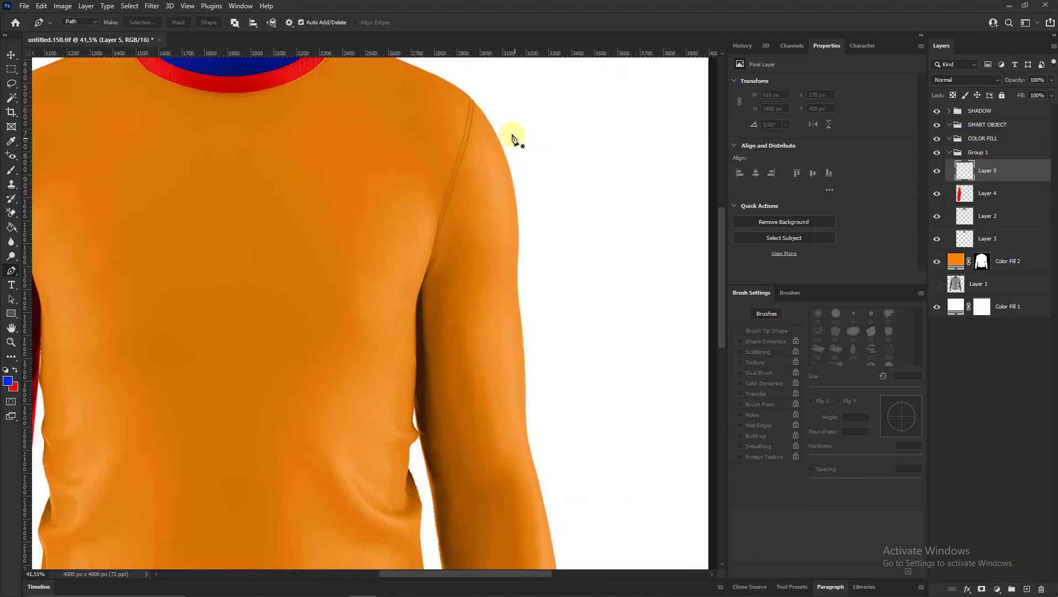
{"action": "scroll", "coordinate": [540, 182], "scroll_direction": "up", "scroll_amount": 2}
{"action": "scroll", "coordinate": [489, 89], "scroll_direction": "up", "scroll_amount": 2}
{"action": "scroll", "coordinate": [496, 177], "scroll_direction": "up", "scroll_amount": 2}
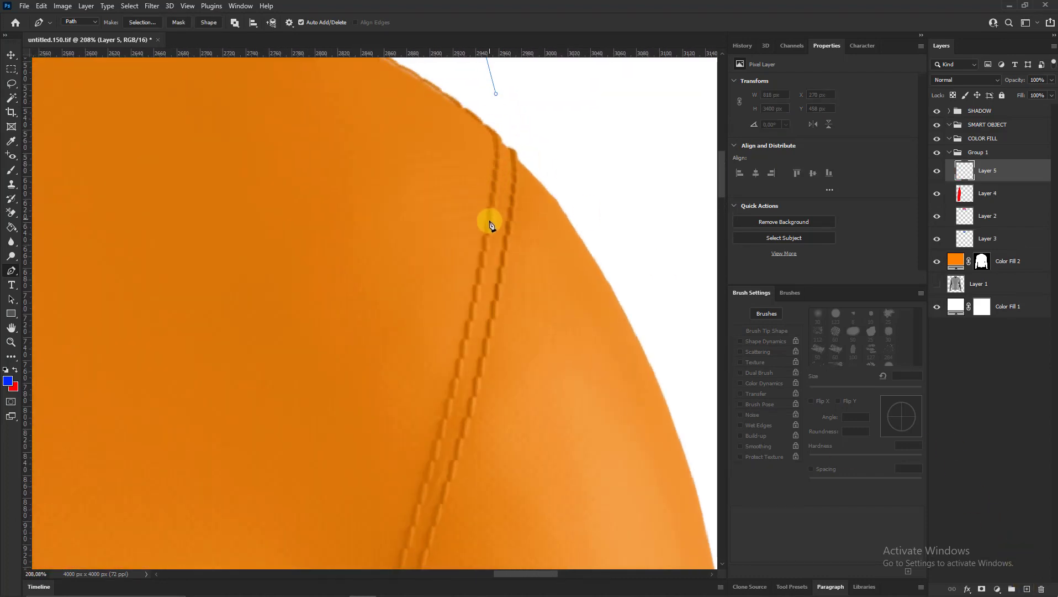
{"action": "left_click", "coordinate": [469, 322]}
{"action": "scroll", "coordinate": [464, 249], "scroll_direction": "down", "scroll_amount": 3}
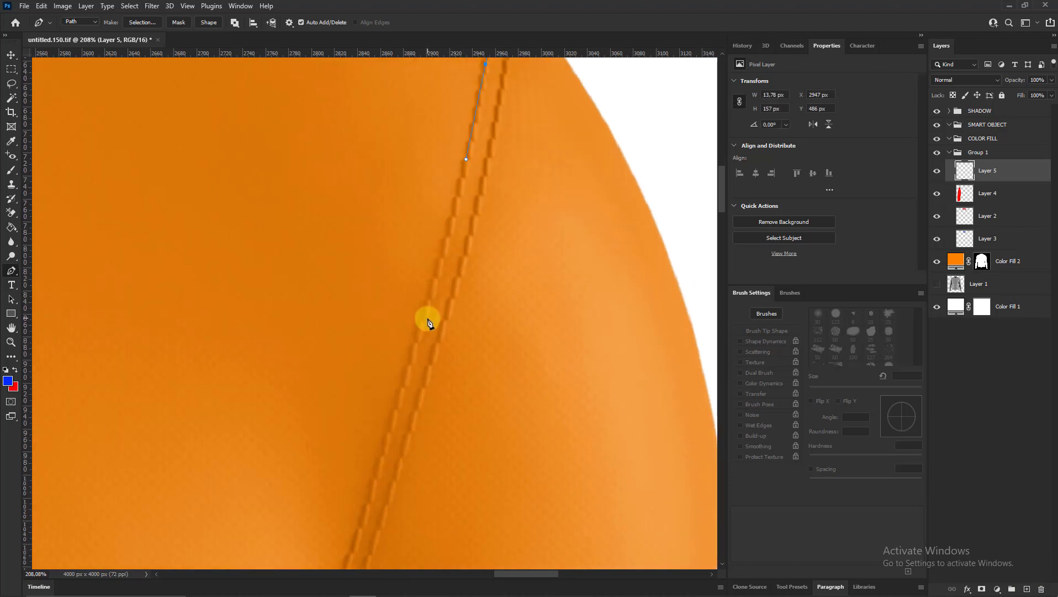
{"action": "left_click", "coordinate": [416, 348]}
{"action": "scroll", "coordinate": [407, 221], "scroll_direction": "down", "scroll_amount": 4}
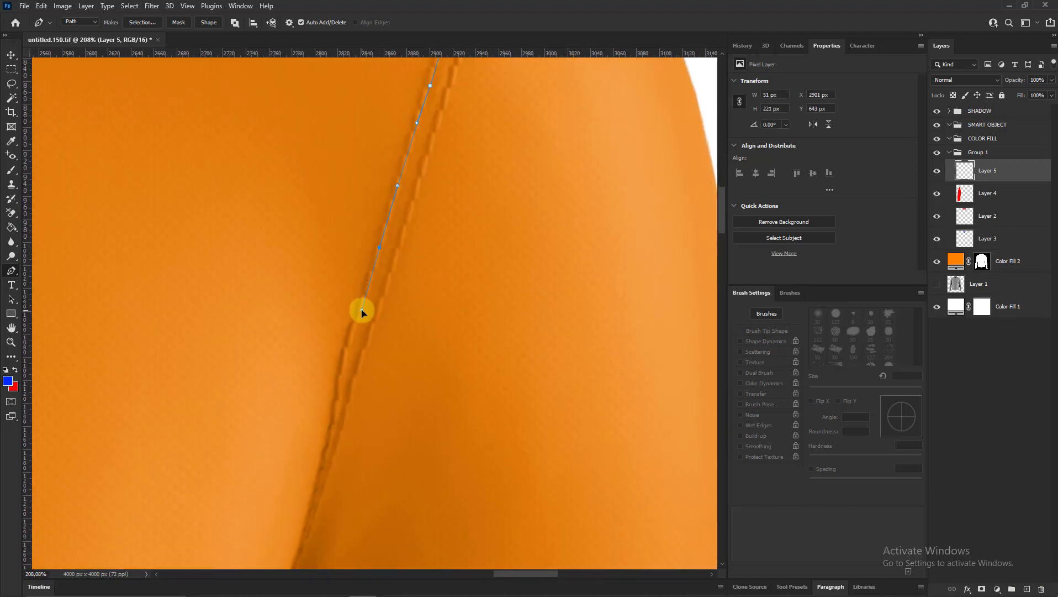
{"action": "left_click", "coordinate": [362, 313]}
{"action": "scroll", "coordinate": [331, 287], "scroll_direction": "down", "scroll_amount": 3}
{"action": "left_click", "coordinate": [316, 332]}
{"action": "scroll", "coordinate": [316, 331], "scroll_direction": "down", "scroll_amount": 3}
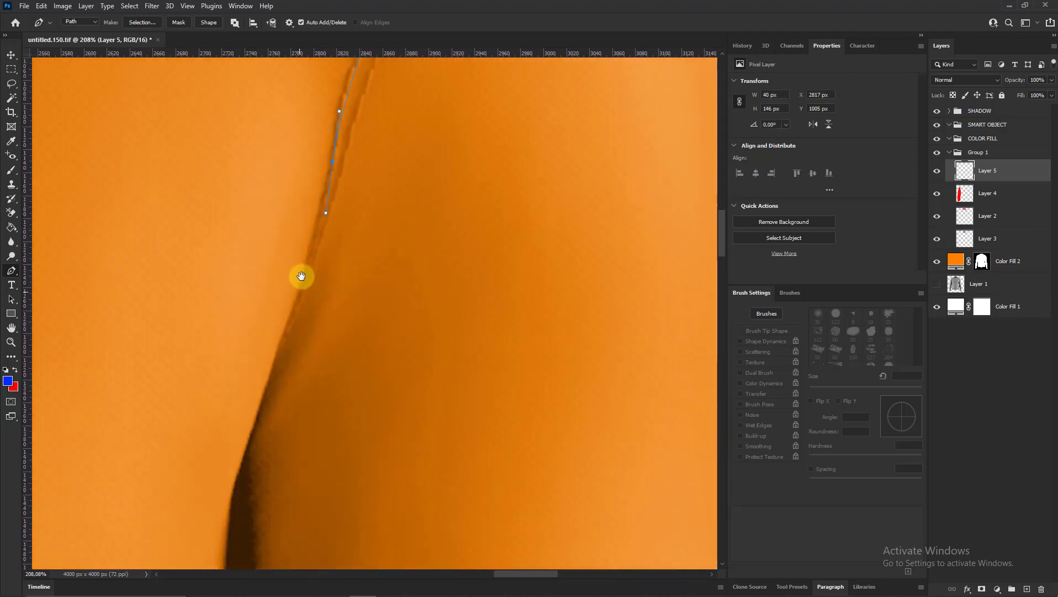
Continue the outline down the sleeve seam and curve it around the underarm
{"action": "left_click_drag", "start_coordinate": [256, 401], "coordinate": [260, 263]}
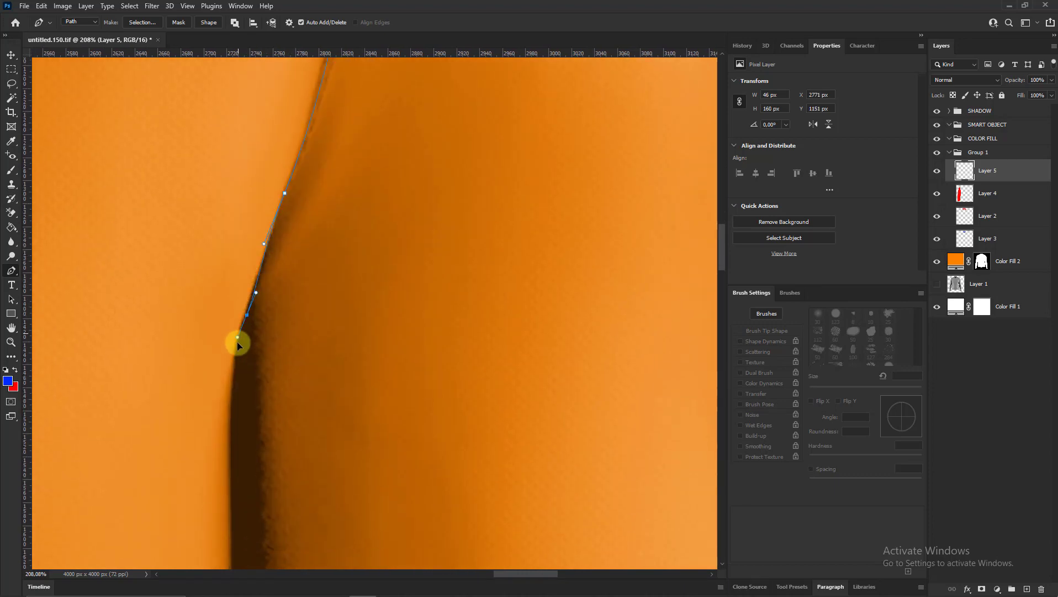
{"action": "scroll", "coordinate": [241, 339], "scroll_direction": "up", "scroll_amount": 2}
{"action": "left_click", "coordinate": [231, 362]}
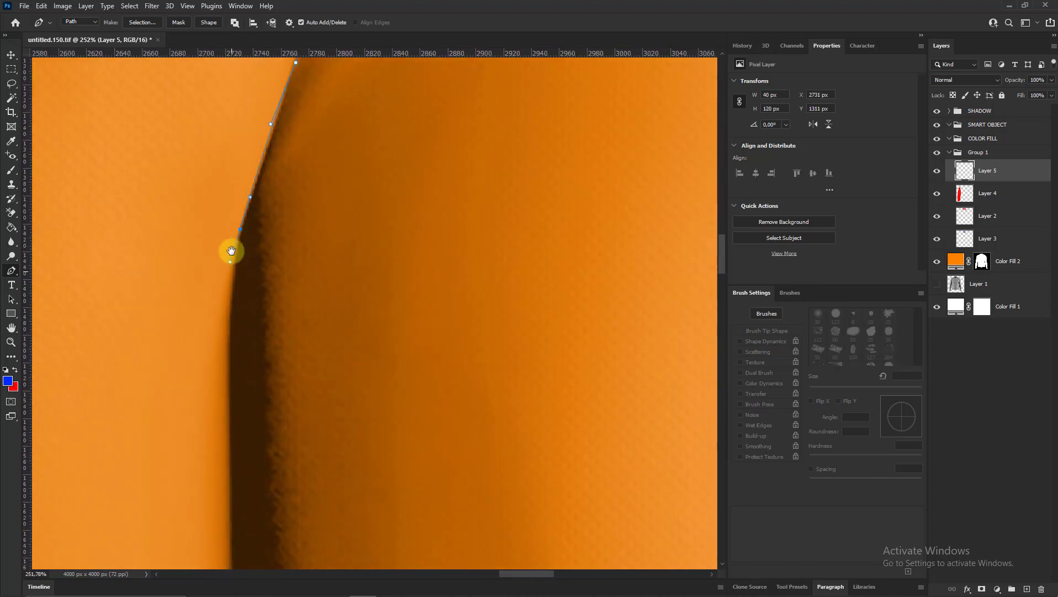
{"action": "scroll", "coordinate": [229, 250], "scroll_direction": "down", "scroll_amount": 3}
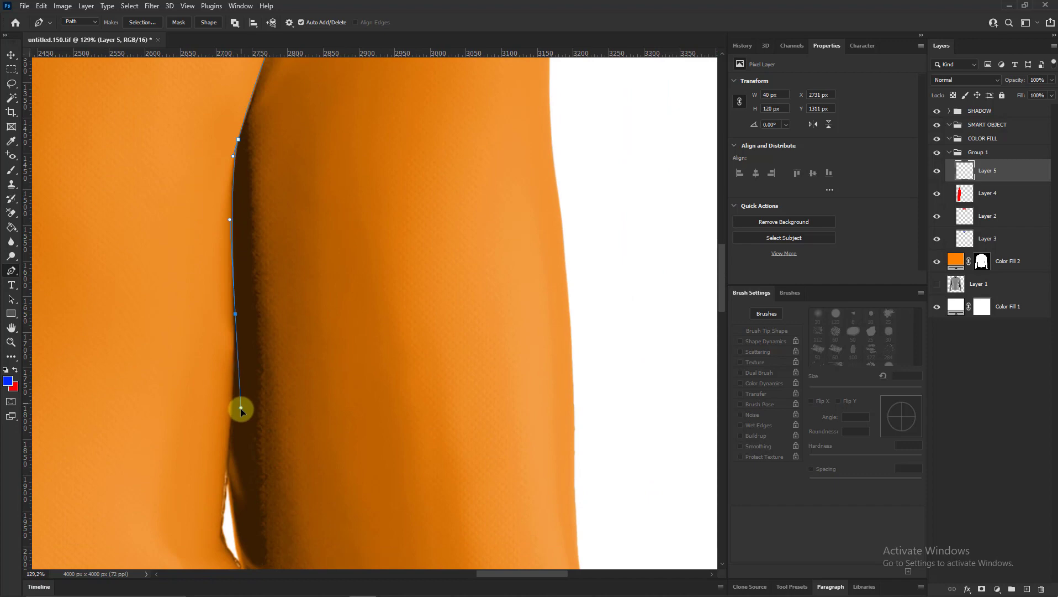
{"action": "scroll", "coordinate": [236, 343], "scroll_direction": "up", "scroll_amount": 3}
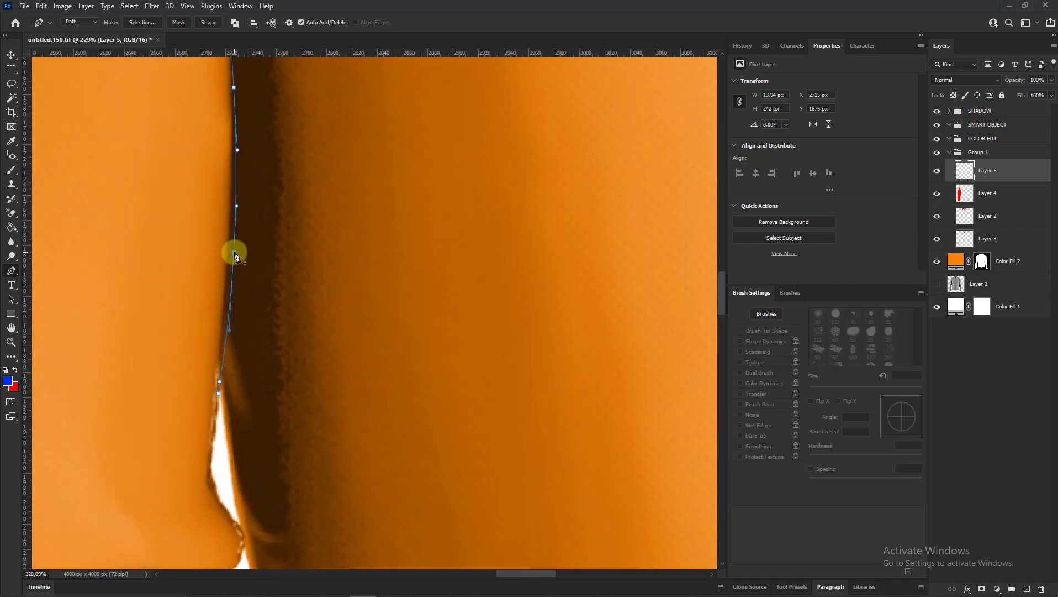
{"action": "left_click", "coordinate": [227, 252]}
{"action": "scroll", "coordinate": [228, 252], "scroll_direction": "down", "scroll_amount": 2}
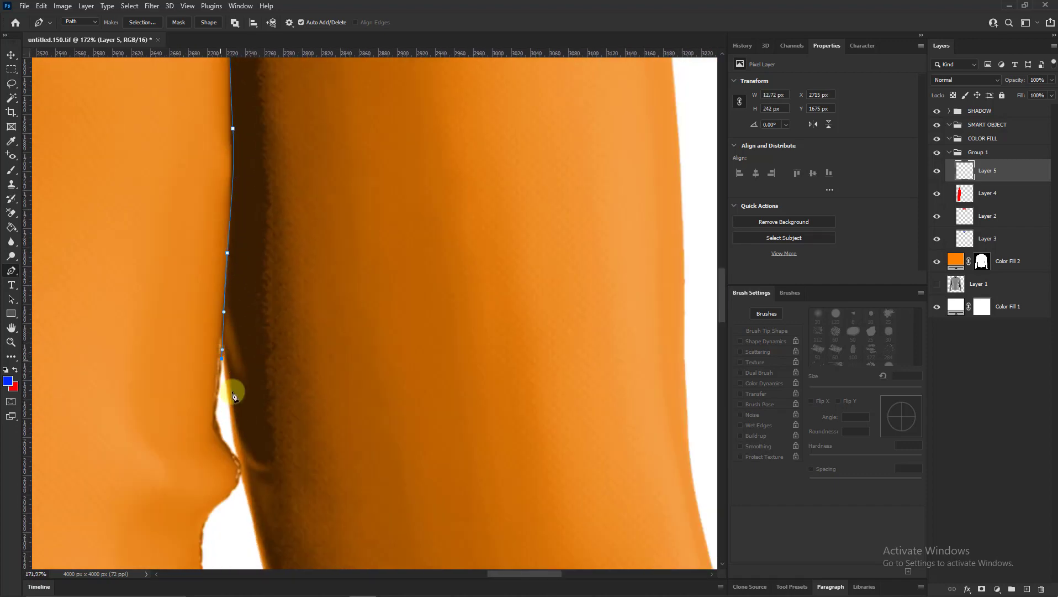
{"action": "scroll", "coordinate": [233, 395], "scroll_direction": "up", "scroll_amount": 2}
{"action": "left_click", "coordinate": [232, 343]}
{"action": "left_click", "coordinate": [243, 381]}
{"action": "left_click_drag", "start_coordinate": [247, 419], "coordinate": [245, 451]}
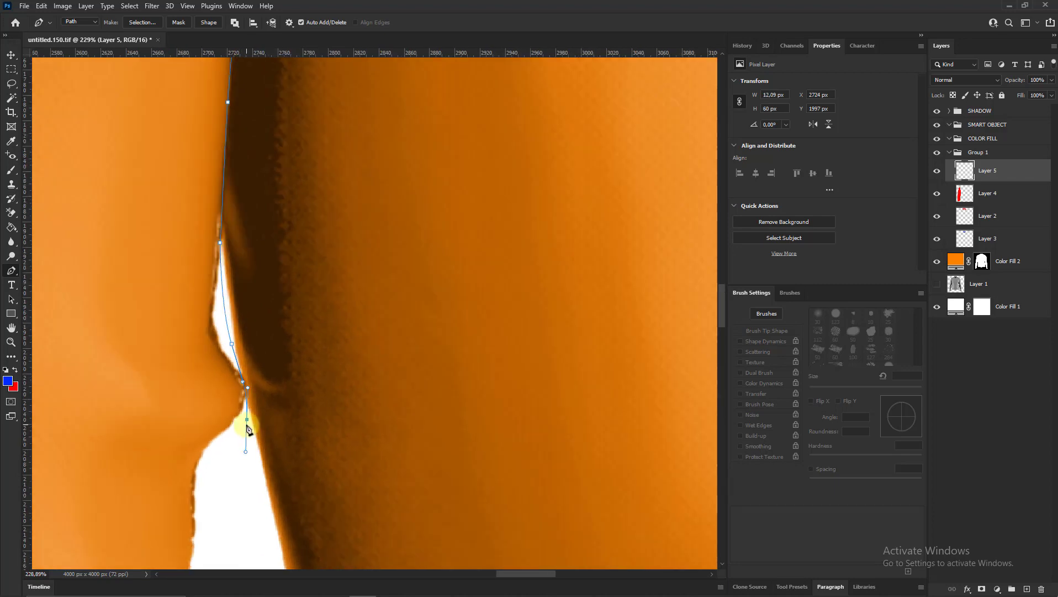
{"action": "scroll", "coordinate": [247, 428], "scroll_direction": "down", "scroll_amount": 5}
{"action": "scroll", "coordinate": [248, 413], "scroll_direction": "down", "scroll_amount": 3}
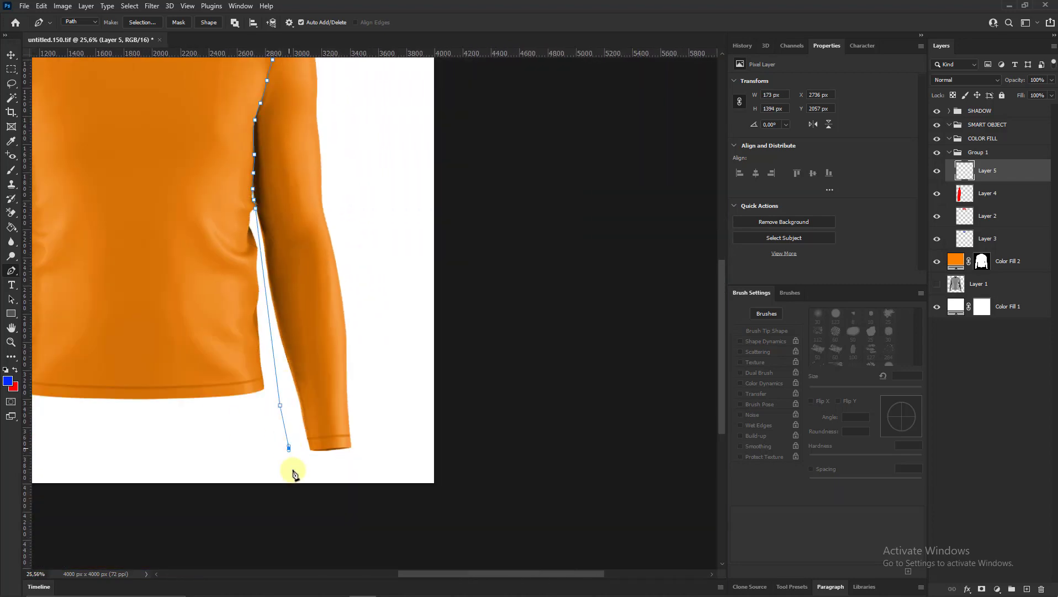
{"action": "scroll", "coordinate": [381, 460], "scroll_direction": "up", "scroll_amount": 2}
Finish the outline outside the cuff and outer sleeve edge, closing the path
{"action": "left_click", "coordinate": [410, 449]}
{"action": "scroll", "coordinate": [409, 448], "scroll_direction": "up", "scroll_amount": 2}
{"action": "left_click", "coordinate": [378, 215]}
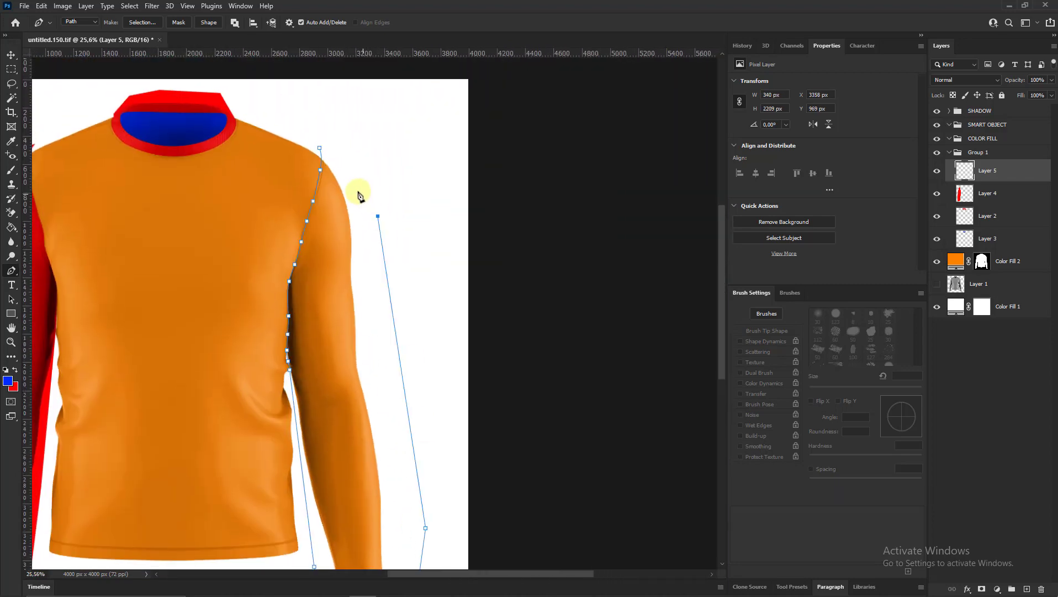
{"action": "left_click", "coordinate": [320, 148]}
Turn the right sleeve outline into a selection, fill it with red, and deselect
{"action": "key", "text": "ctrl+Return"}
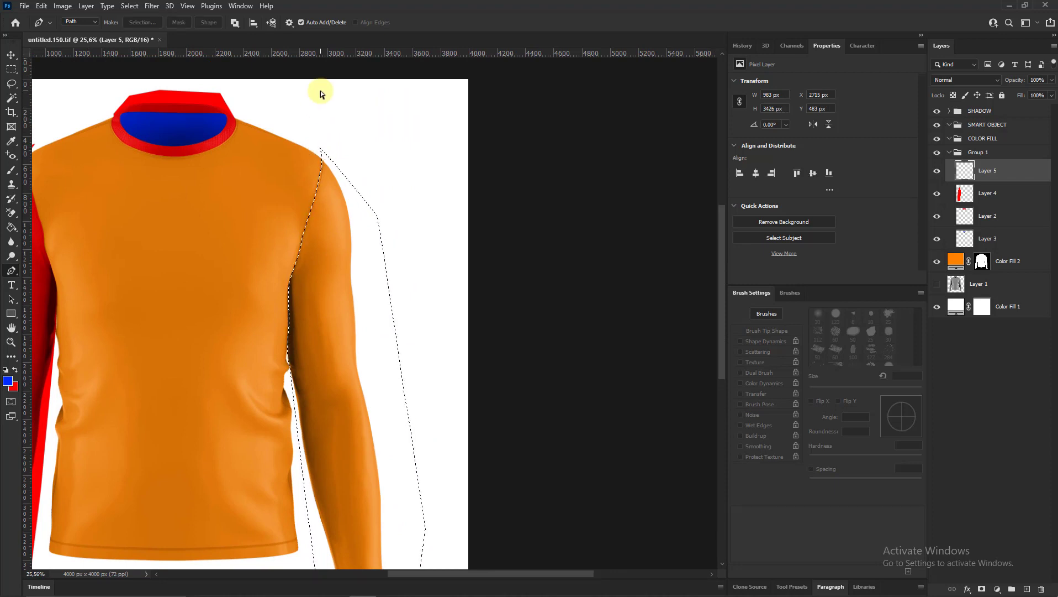
{"action": "key", "text": "ctrl+BackSpace"}
{"action": "key", "text": "ctrl+d"}
{"action": "scroll", "coordinate": [208, 288], "scroll_direction": "down", "scroll_amount": 1}
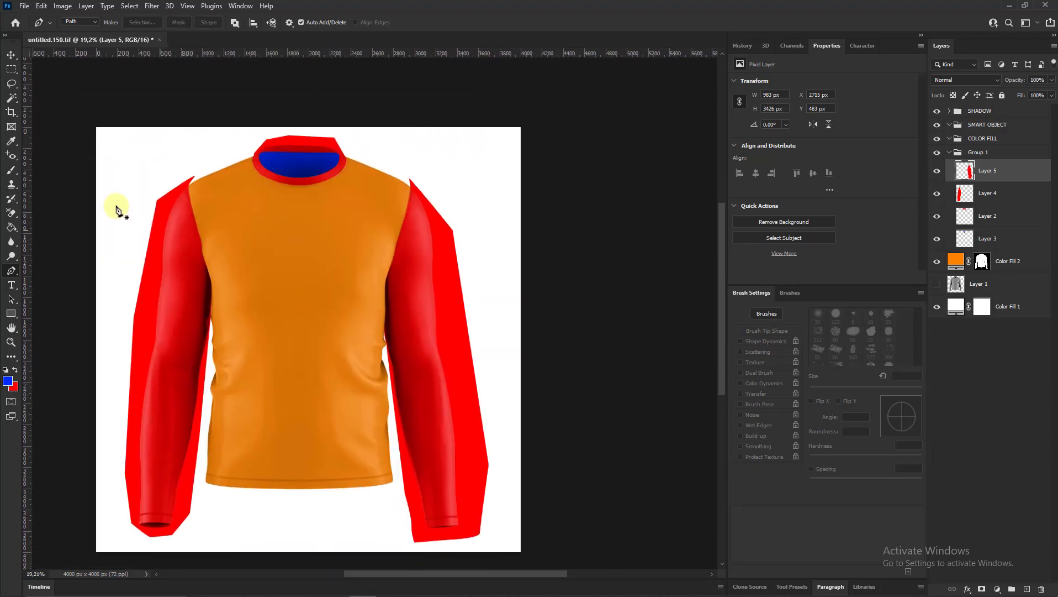
Fill a rectangle over the shirt body with salmon on a new layer
{"action": "left_click", "coordinate": [11, 72]}
{"action": "left_click", "coordinate": [13, 386]}
{"action": "left_click", "coordinate": [565, 92]}
{"action": "left_click", "coordinate": [747, 78]}
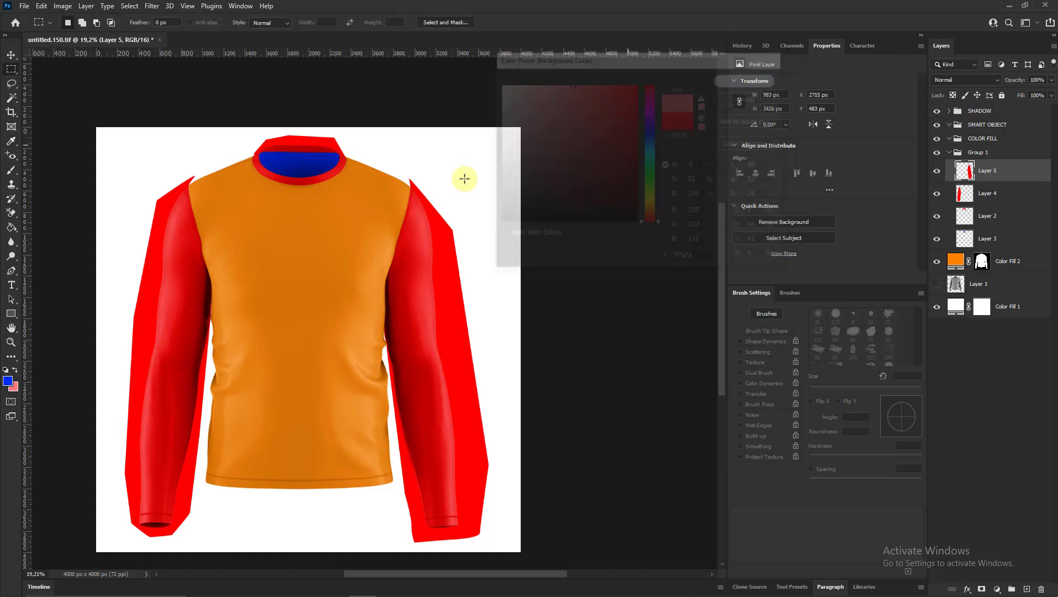
{"action": "mouse_move", "coordinate": [179, 151]}
{"action": "left_mouse_down"}
{"action": "mouse_move", "coordinate": [428, 385]}
{"action": "mouse_move", "coordinate": [436, 496]}
{"action": "left_mouse_up"}
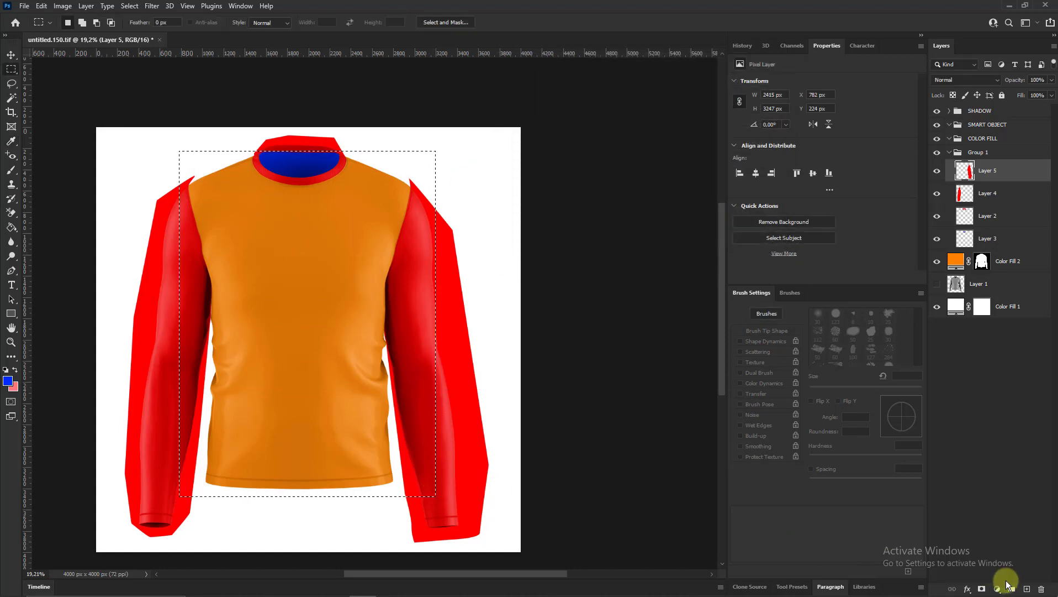
{"action": "left_click", "coordinate": [1027, 589]}
{"action": "key", "text": "ctrl+BackSpace"}
Load the sleeve, collar and neck layer shapes and refill the inner neck with blue
{"action": "left_click", "coordinate": [11, 55]}
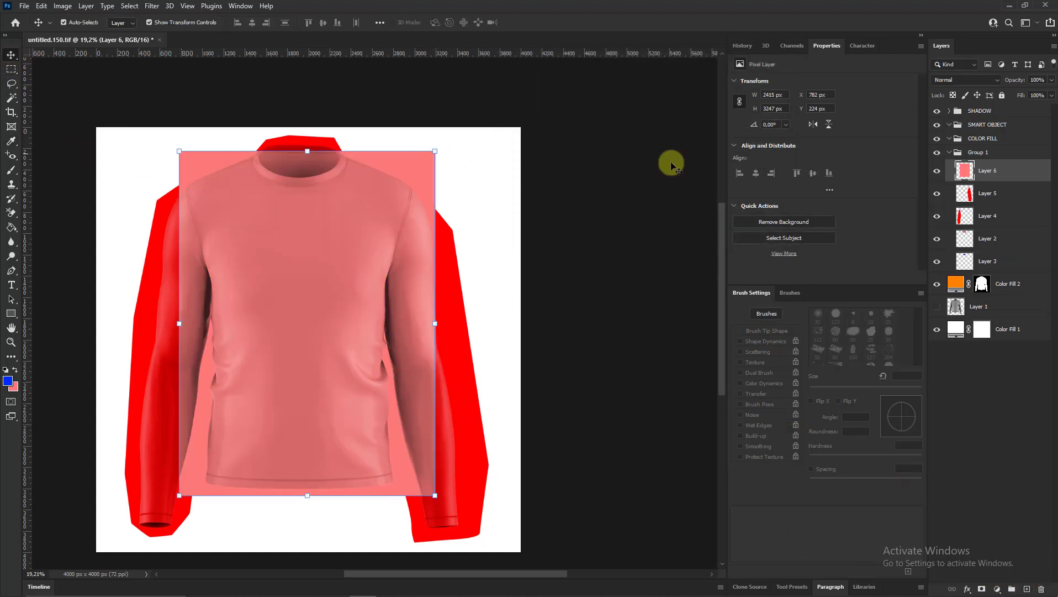
{"action": "left_click", "coordinate": [965, 202], "text": "ctrl"}
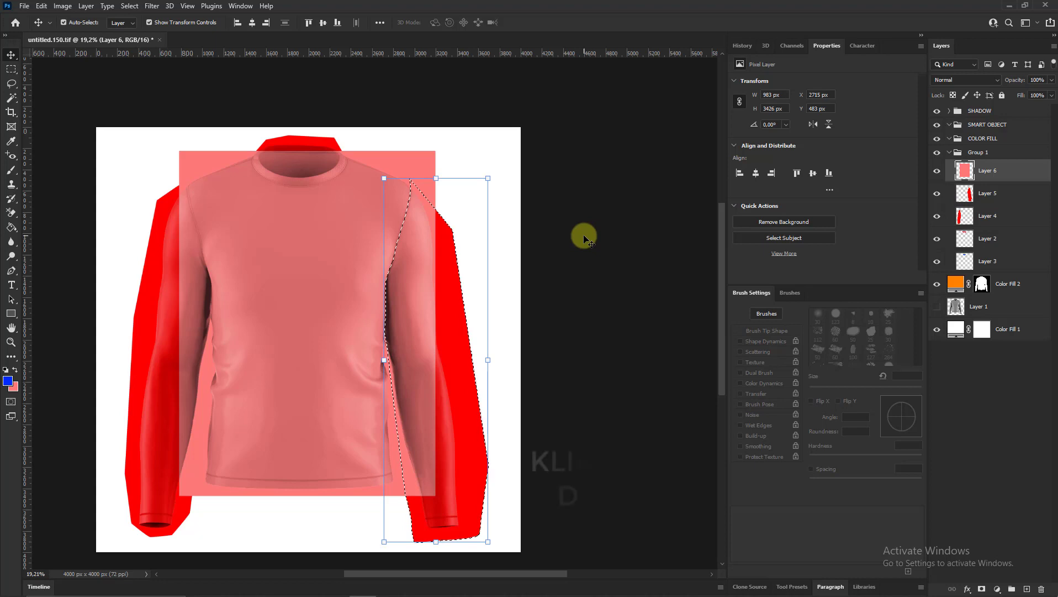
{"action": "left_click", "coordinate": [966, 228], "text": "ctrl"}
{"action": "left_click", "coordinate": [978, 172]}
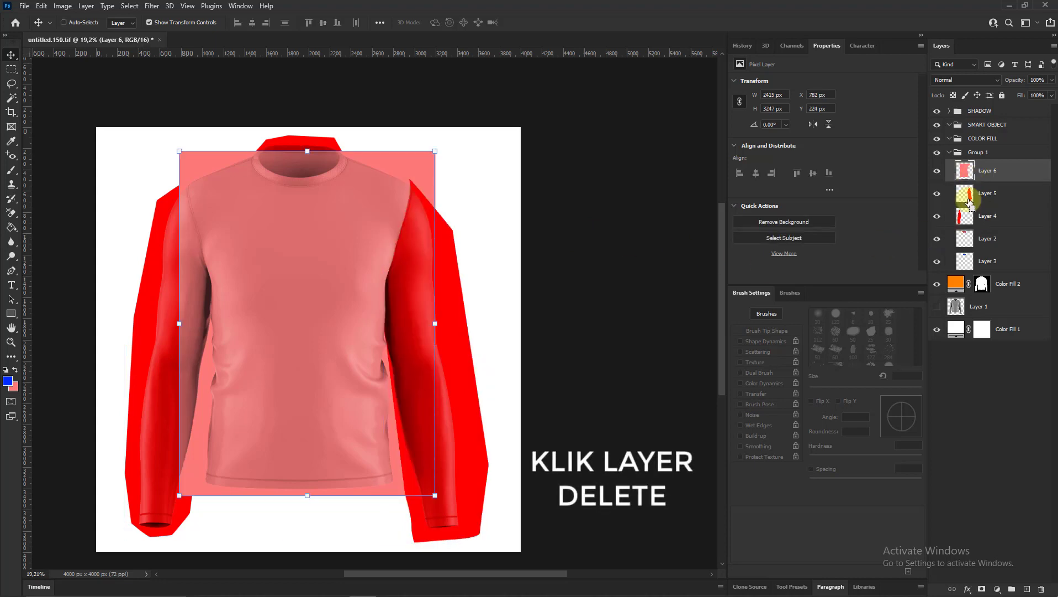
{"action": "left_click", "coordinate": [964, 193], "text": "ctrl"}
{"action": "left_click", "coordinate": [961, 243], "text": "ctrl"}
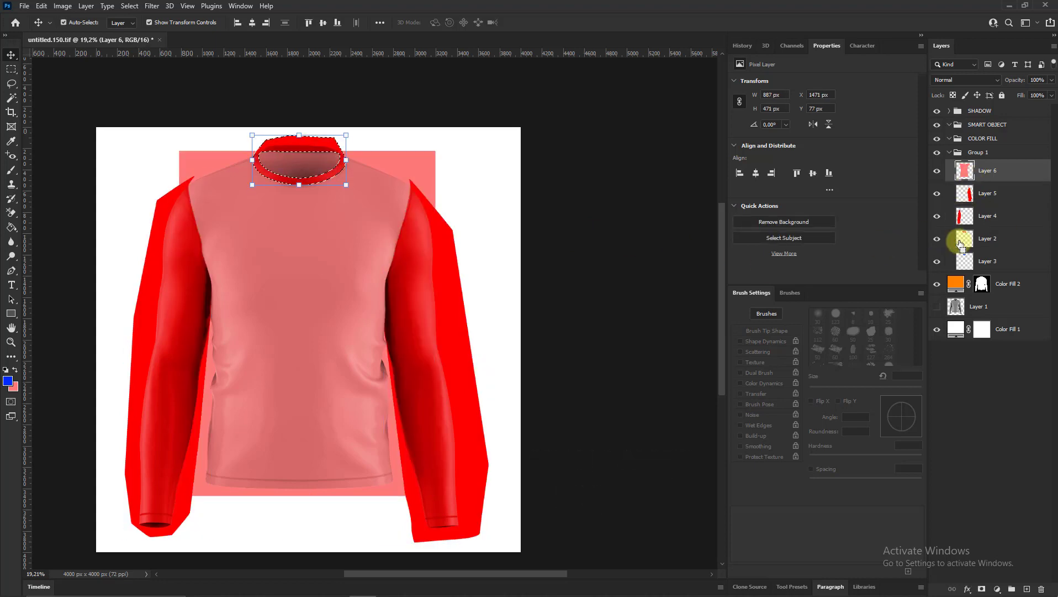
{"action": "left_click", "coordinate": [965, 262], "text": "ctrl"}
{"action": "key", "text": "alt+BackSpace"}
{"action": "key", "text": "ctrl+d"}
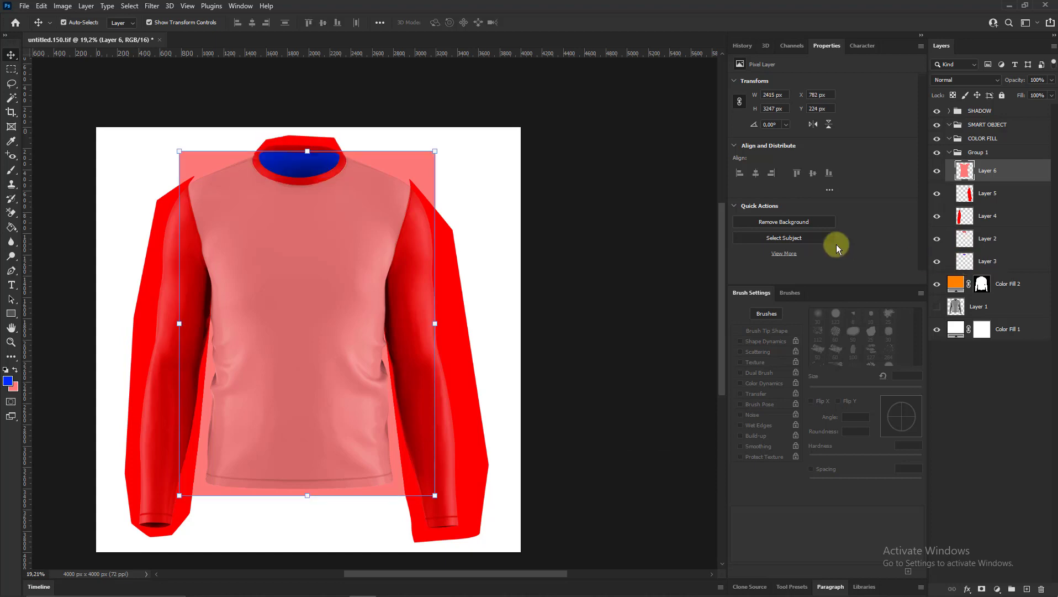
Load the shirt outline from the SHADOW group, invert it, and delete the salmon spill
{"action": "left_click", "coordinate": [949, 111]}
{"action": "left_click", "coordinate": [965, 150], "text": "ctrl"}
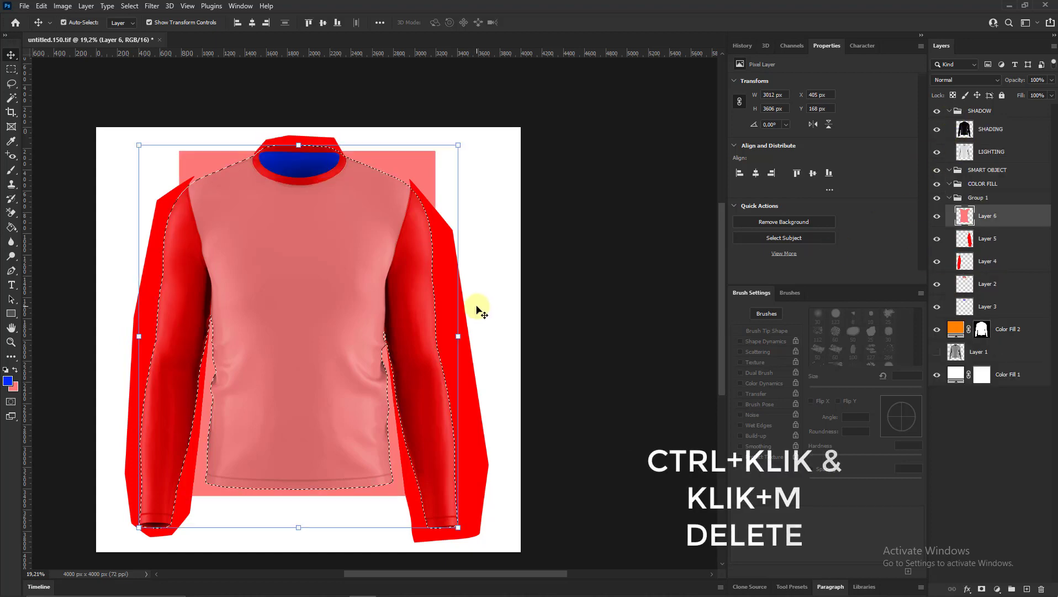
{"action": "key", "text": "m"}
{"action": "right_click", "coordinate": [393, 273]}
{"action": "left_click", "coordinate": [413, 290]}
{"action": "key", "text": "Delete"}
Delete the spill on the sleeve colour layers, deselect, and recentre the shirt
{"action": "left_click", "coordinate": [986, 243]}
{"action": "key", "text": "Delete"}
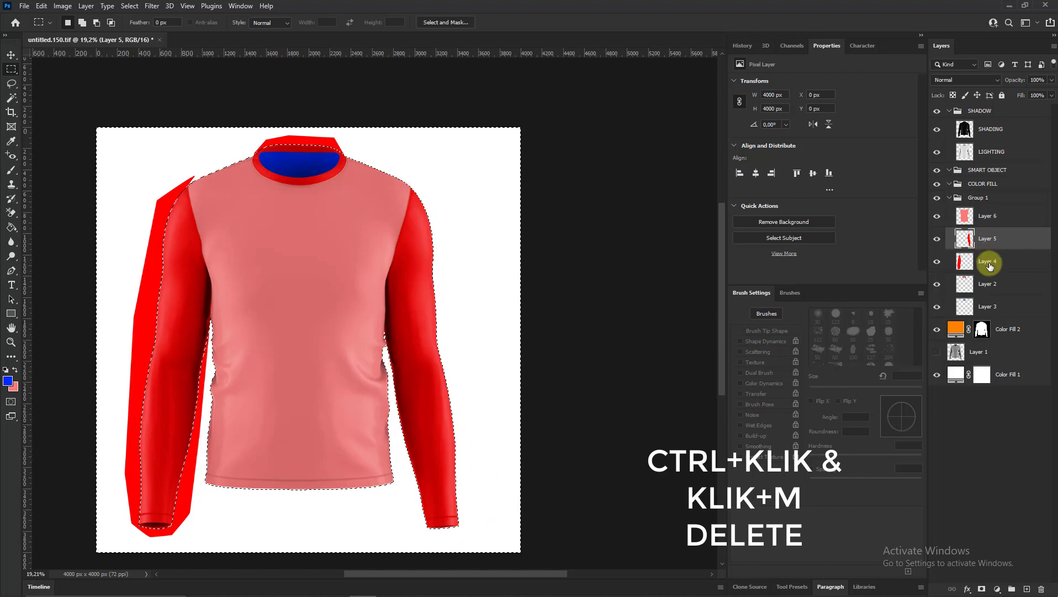
{"action": "key", "text": "Delete"}
{"action": "left_click", "coordinate": [988, 284]}
{"action": "key", "text": "Delete"}
{"action": "key", "text": "ctrl+d"}
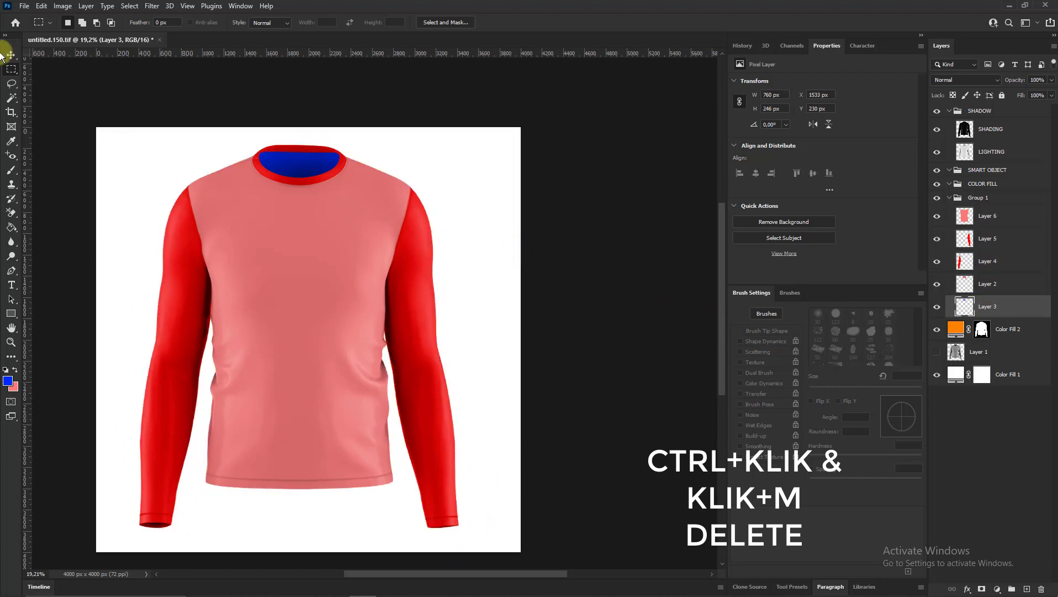
{"action": "left_click", "coordinate": [11, 55]}
{"action": "left_click_drag", "start_coordinate": [267, 229], "coordinate": [359, 233]}
{"action": "left_click", "coordinate": [637, 286]}
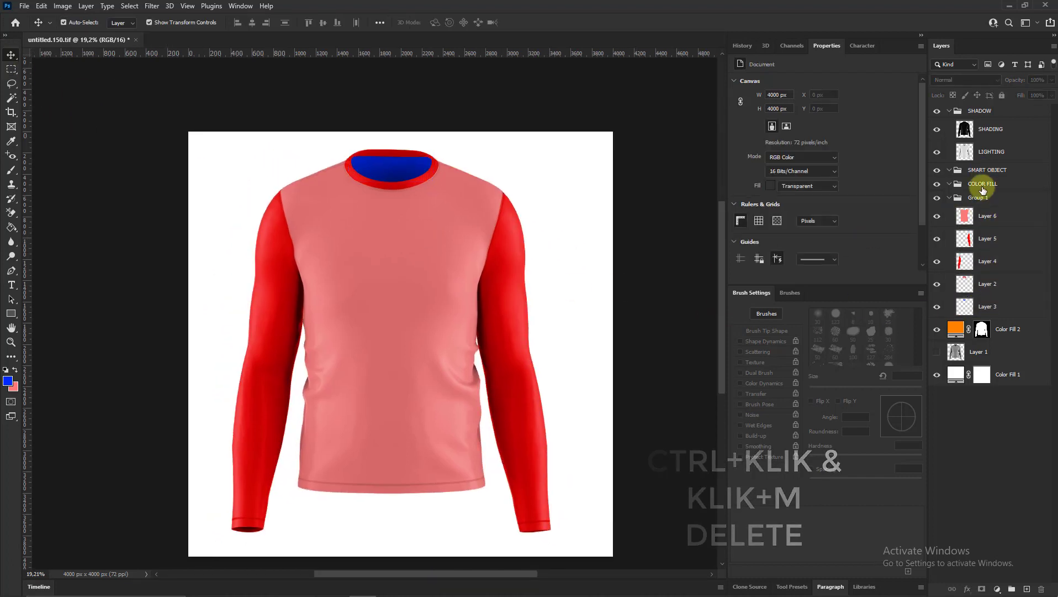
Turn off auto-select, float the palette image beside the mockup, and select the COLOR FILL group
{"action": "left_click", "coordinate": [982, 216], "text": "ctrl"}
{"action": "left_click", "coordinate": [548, 234], "text": "ctrl"}
{"action": "scroll", "coordinate": [550, 236], "scroll_direction": "up", "scroll_amount": 1}
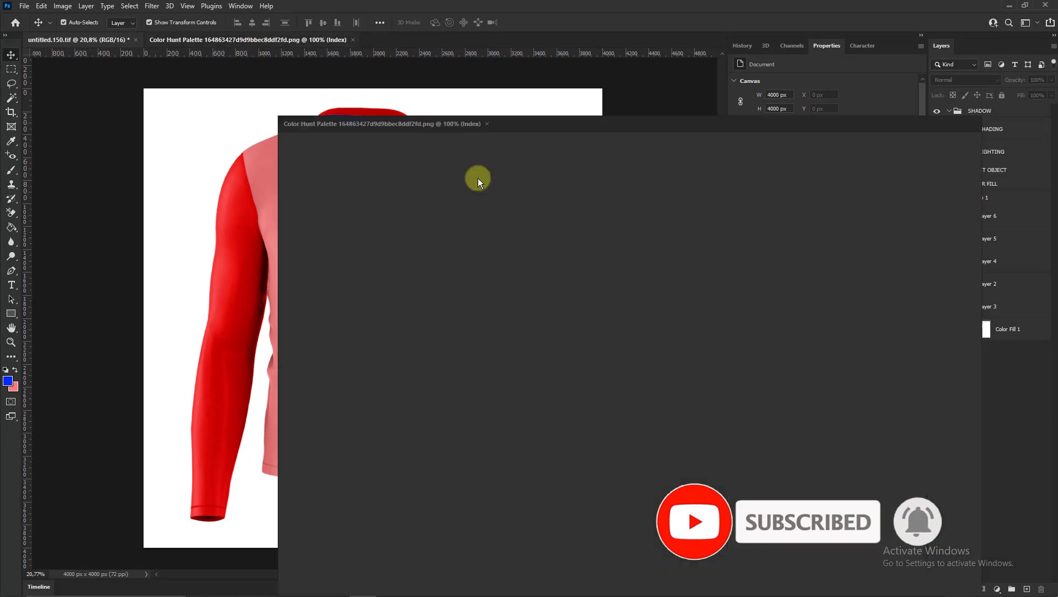
{"action": "left_click_drag", "start_coordinate": [249, 40], "coordinate": [652, 328]}
{"action": "left_click", "coordinate": [937, 197]}
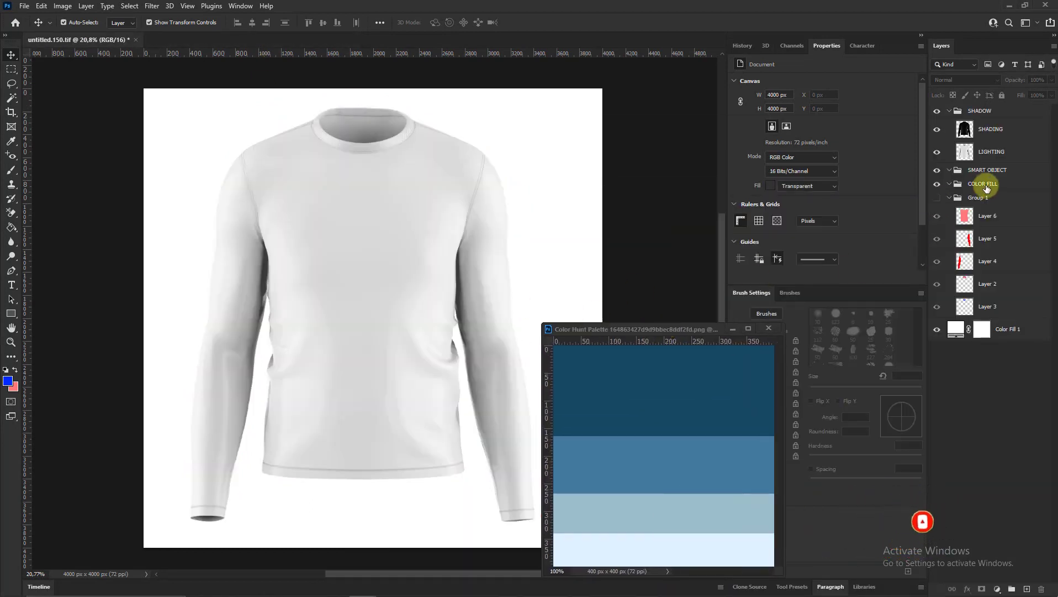
{"action": "left_click", "coordinate": [983, 183]}
Add a pale blue Solid Color fill sampled from the palette, masked to the shirt body
{"action": "left_click", "coordinate": [997, 589]}
{"action": "left_click", "coordinate": [1001, 394]}
{"action": "left_click", "coordinate": [743, 346]}
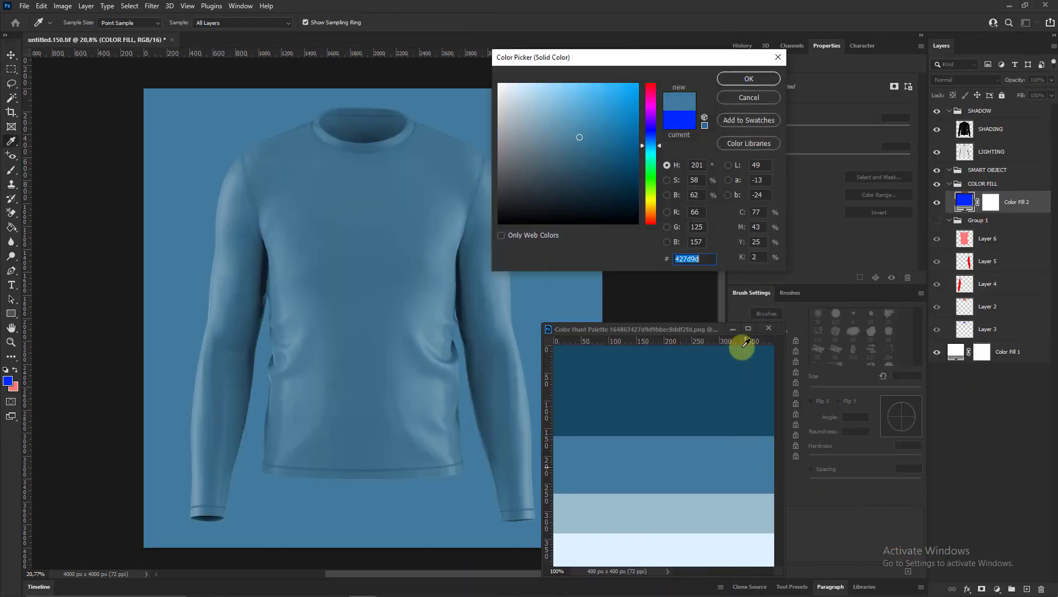
{"action": "left_click", "coordinate": [673, 523]}
{"action": "left_click", "coordinate": [749, 79]}
{"action": "left_click_drag", "start_coordinate": [991, 201], "coordinate": [987, 230]}
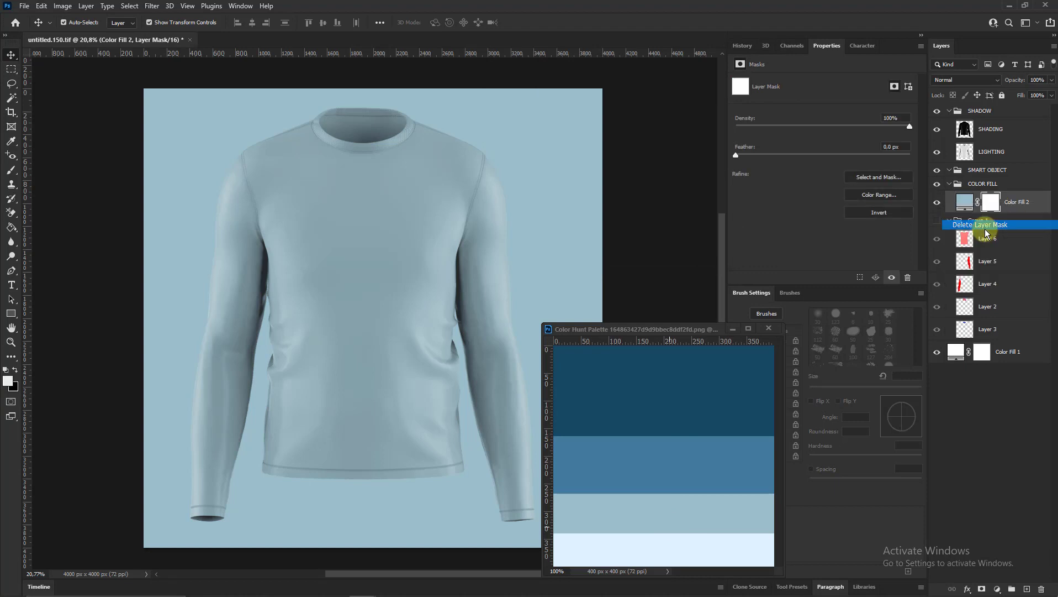
{"action": "left_click", "coordinate": [982, 589]}
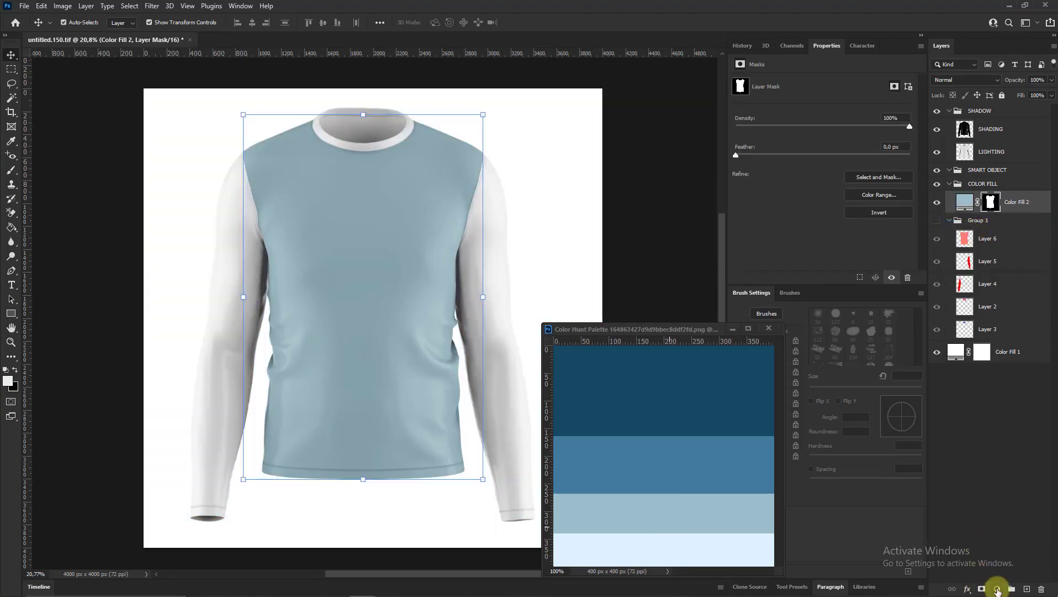
Add a mid blue Solid Color fill from the palette, masked to the collar
{"action": "left_click", "coordinate": [989, 394]}
{"action": "left_click", "coordinate": [709, 472]}
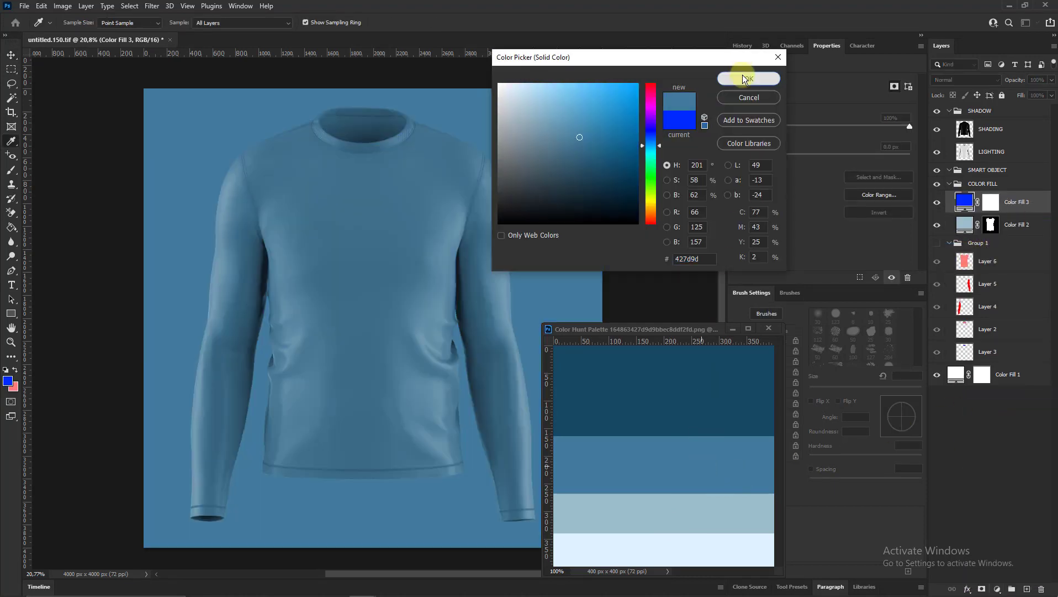
{"action": "left_click", "coordinate": [743, 77]}
{"action": "right_click", "coordinate": [991, 202]}
{"action": "left_click", "coordinate": [973, 221]}
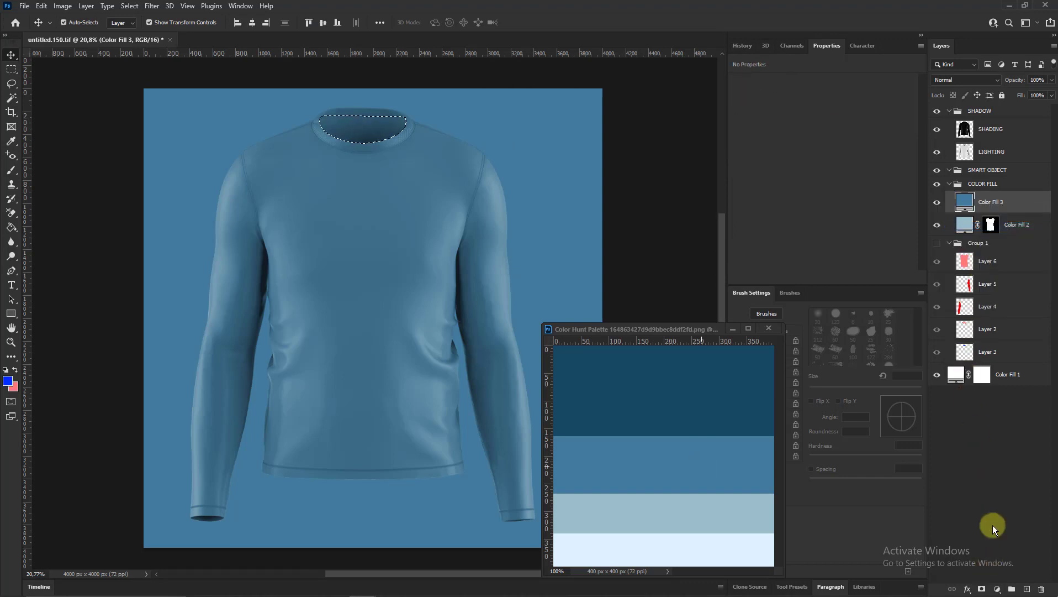
{"action": "left_click", "coordinate": [981, 589]}
Add a pale blue Solid Color fill masked to the neck selection
{"action": "left_click", "coordinate": [997, 589]}
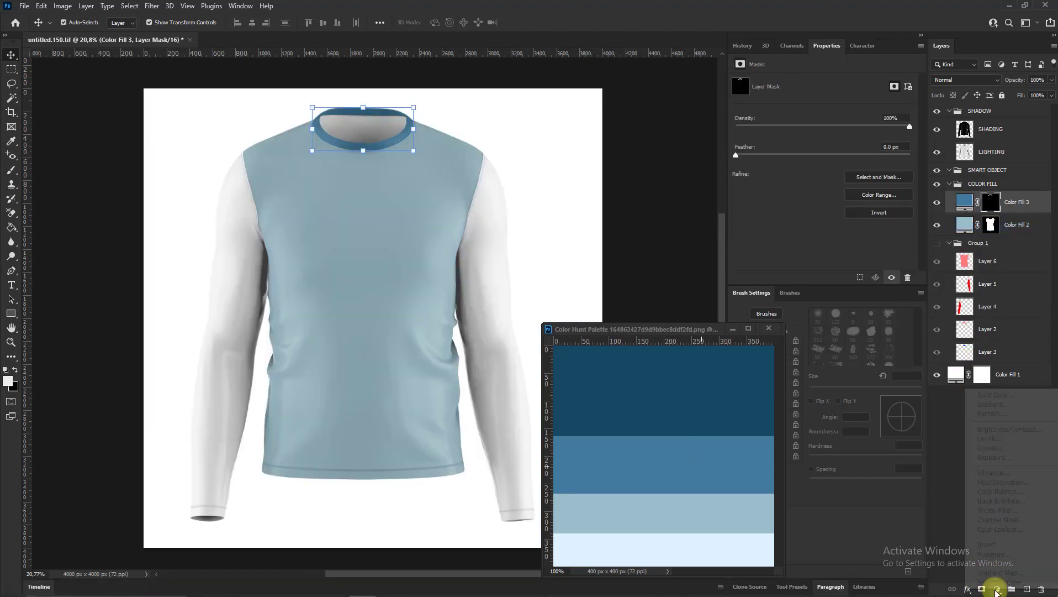
{"action": "left_click", "coordinate": [996, 394]}
{"action": "left_click", "coordinate": [747, 504]}
{"action": "left_click", "coordinate": [752, 102]}
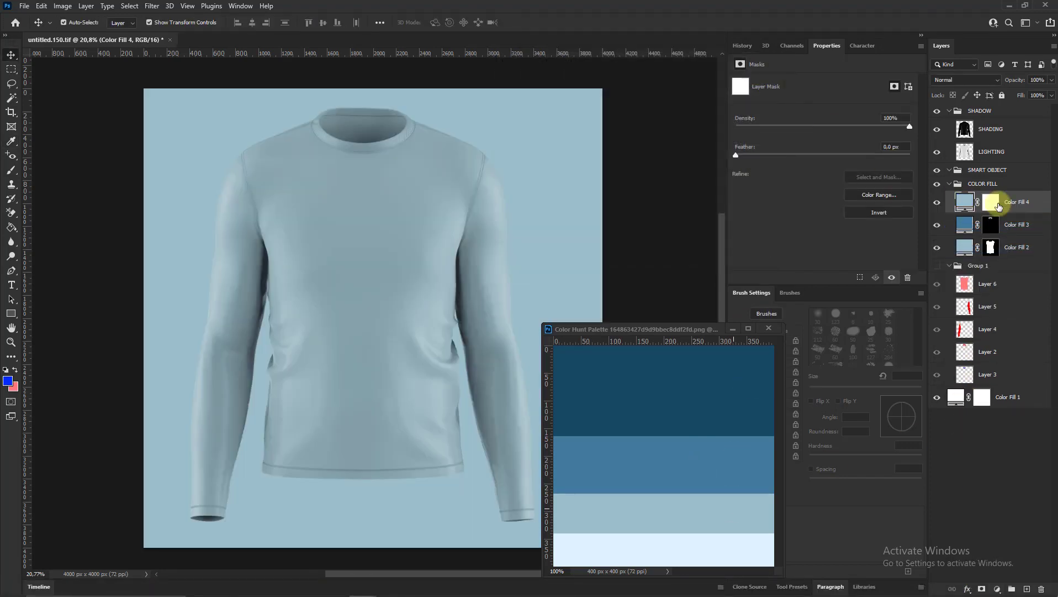
{"action": "right_click", "coordinate": [991, 202]}
{"action": "left_click", "coordinate": [994, 224]}
{"action": "left_click", "coordinate": [982, 589]}
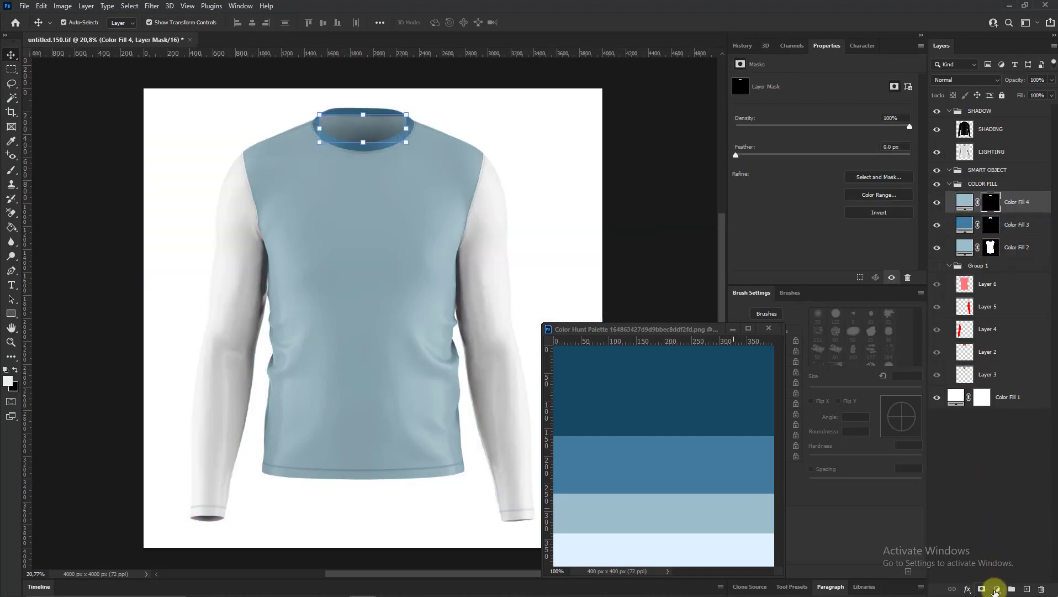
Add a blue Solid Color fill from the palette, limited to the left sleeve
{"action": "left_click", "coordinate": [996, 396]}
{"action": "left_click", "coordinate": [697, 466]}
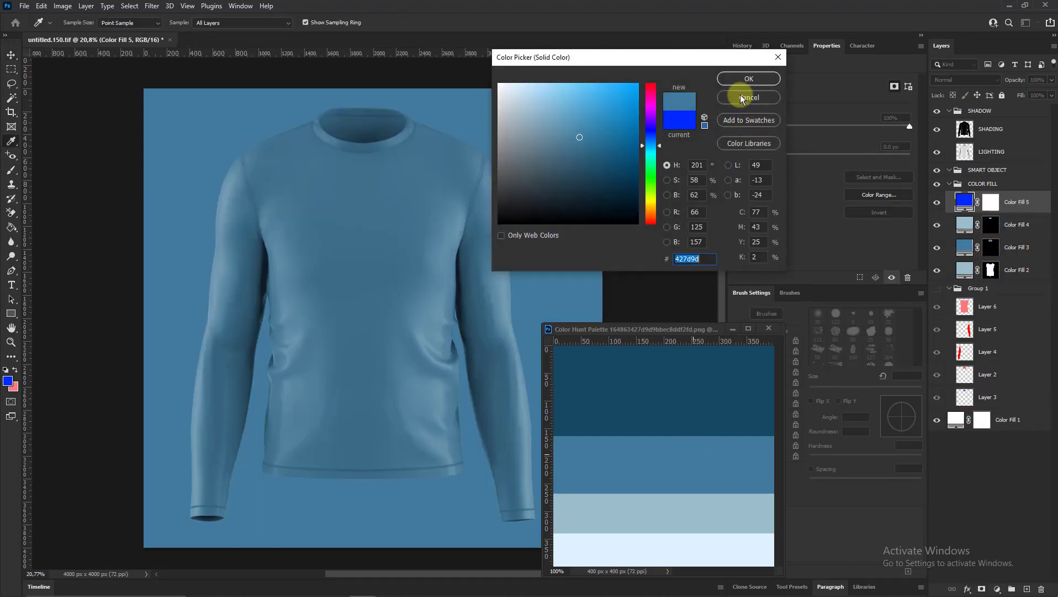
{"action": "left_click", "coordinate": [747, 91]}
{"action": "right_click", "coordinate": [987, 202]}
{"action": "left_click", "coordinate": [988, 266]}
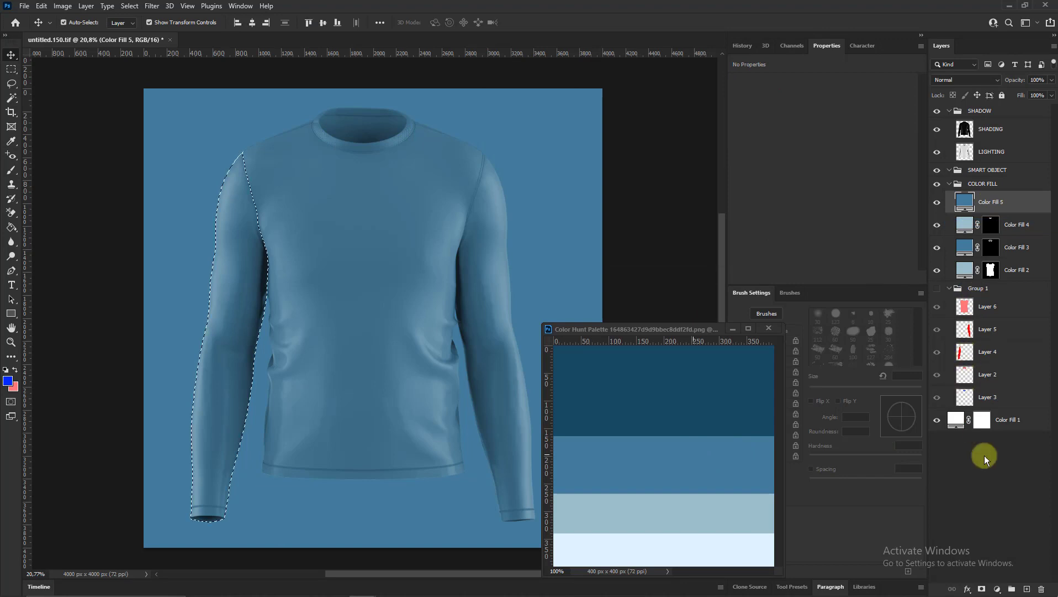
Add a mid blue fill masked to the right sleeve, then close the palette image
{"action": "left_click", "coordinate": [997, 589]}
{"action": "left_click", "coordinate": [996, 392]}
{"action": "left_click", "coordinate": [729, 453]}
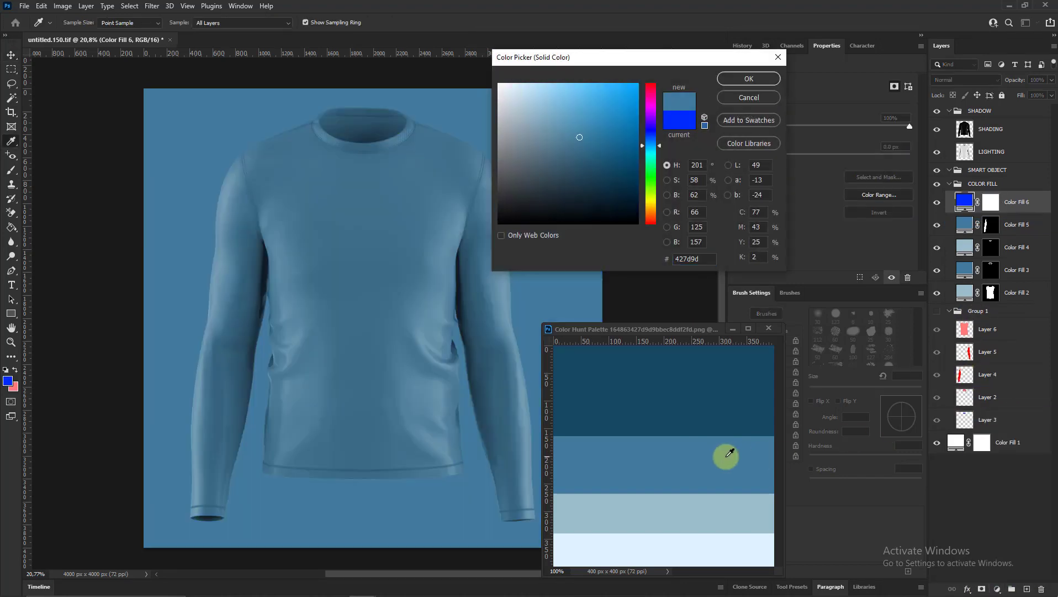
{"action": "left_click", "coordinate": [765, 79]}
{"action": "right_click", "coordinate": [990, 201]}
{"action": "left_click", "coordinate": [972, 221]}
{"action": "left_click", "coordinate": [965, 351], "text": "ctrl"}
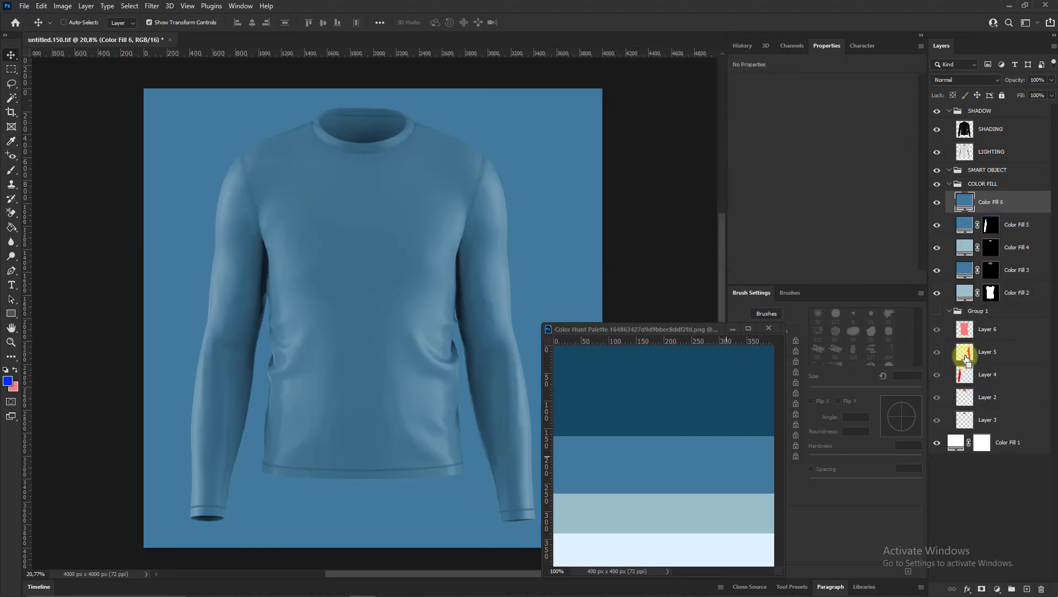
{"action": "left_click", "coordinate": [982, 587]}
{"action": "left_click", "coordinate": [769, 328]}
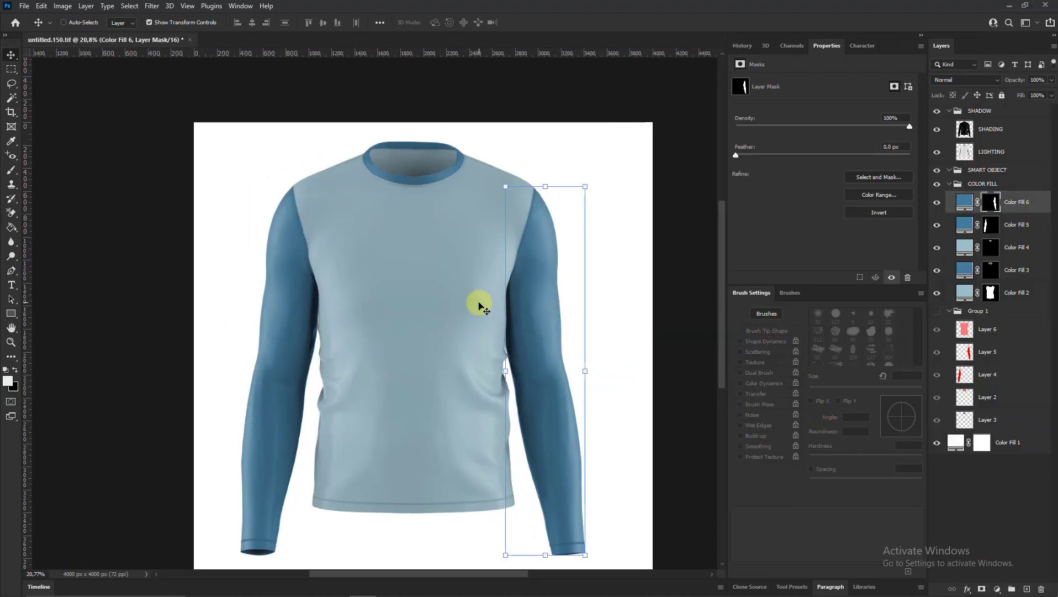
Merge the red guide layers into one and move it out above Group 1
{"action": "scroll", "coordinate": [479, 303], "scroll_direction": "up", "scroll_amount": 1}
{"action": "left_click", "coordinate": [973, 418]}
{"action": "left_click", "coordinate": [988, 330], "text": "shift"}
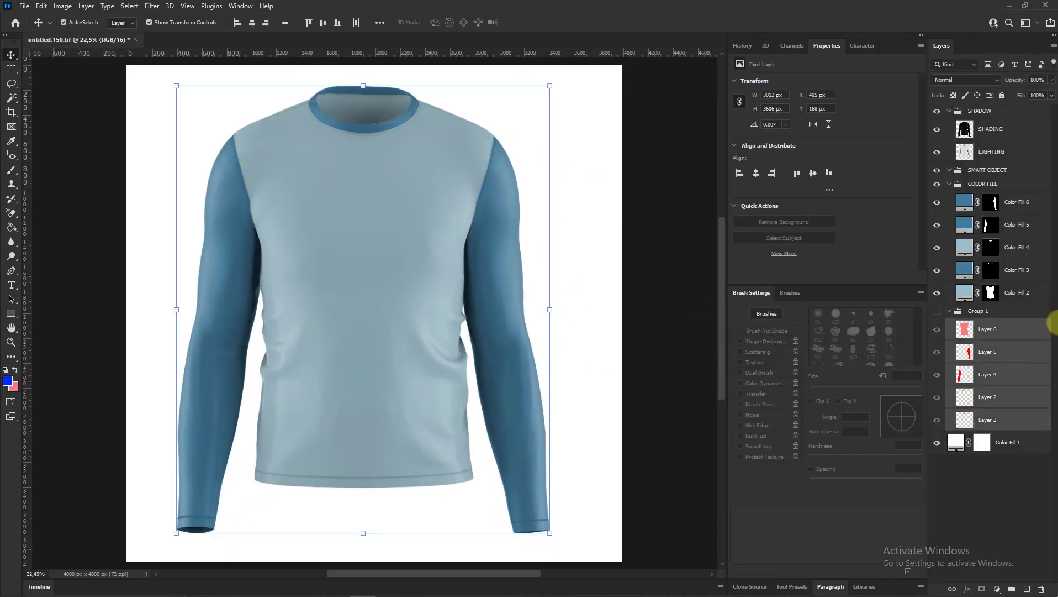
{"action": "right_click", "coordinate": [1016, 345]}
{"action": "left_click", "coordinate": [884, 449]}
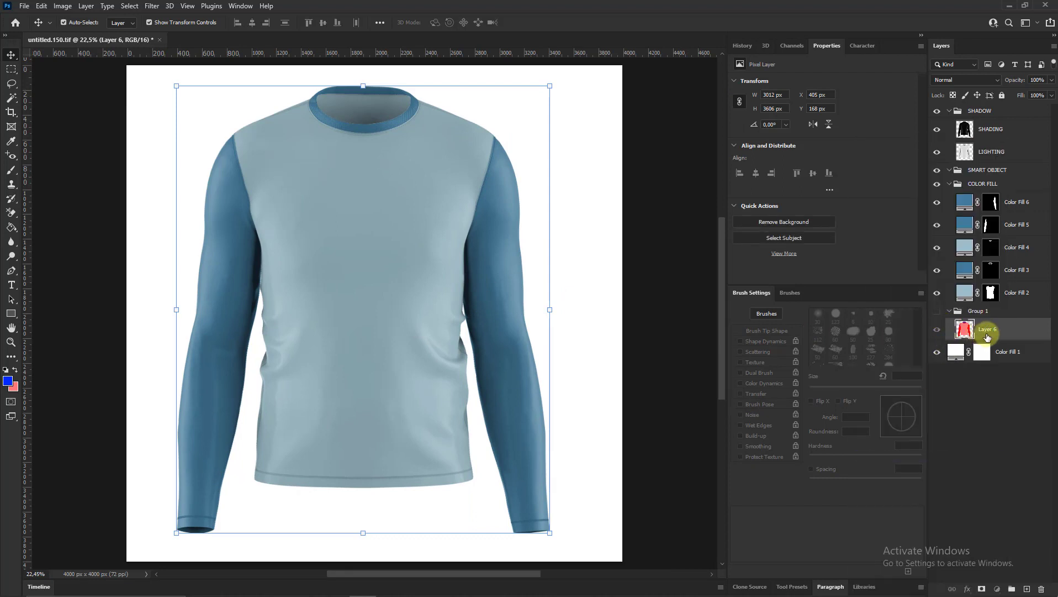
{"action": "left_click_drag", "start_coordinate": [987, 337], "coordinate": [1001, 305]}
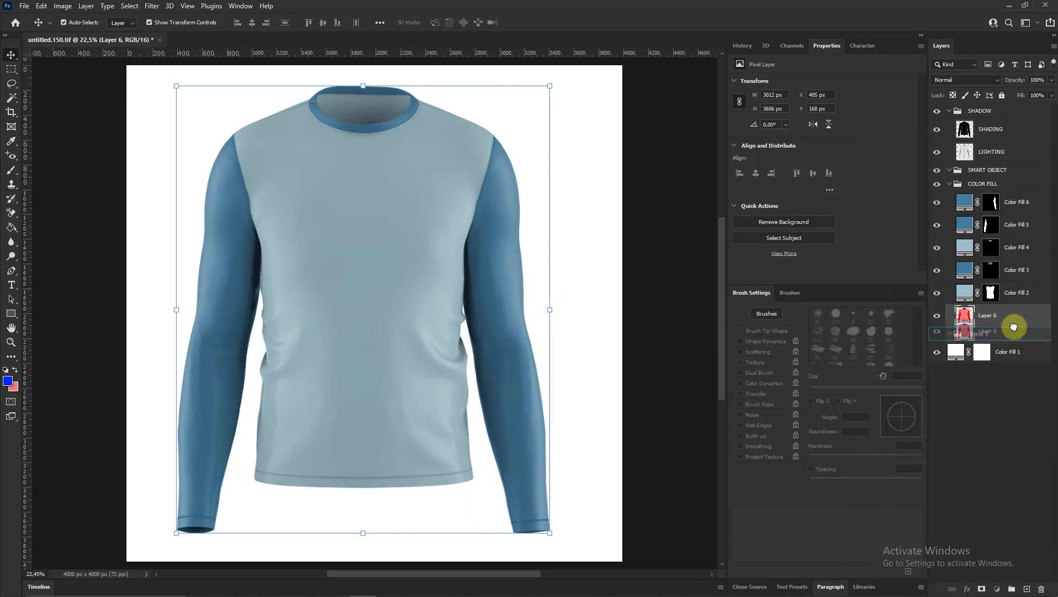
Rename the colour fills LEFT ARM, RIGHT ARM, INNER, COLLAR and BODY
{"action": "double_click", "coordinate": [1011, 203]}
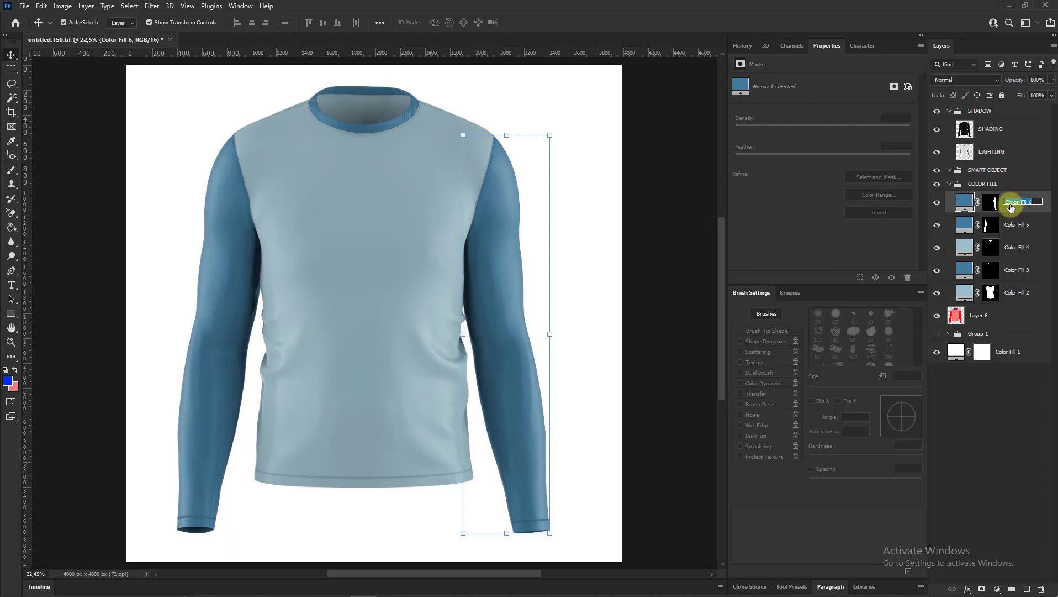
{"action": "type", "text": "LEFT"}
{"action": "key", "text": "Return"}
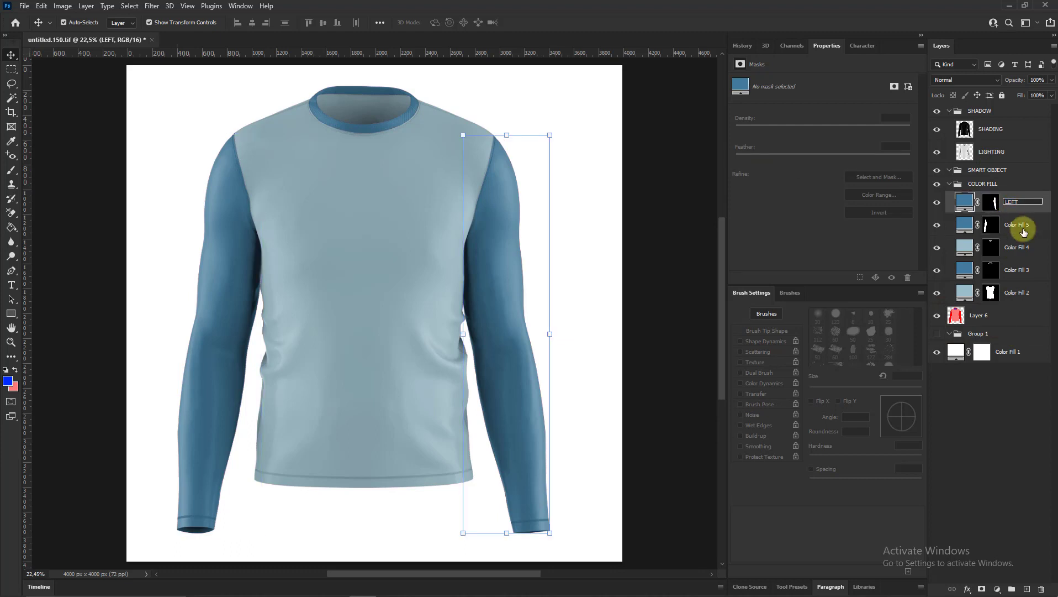
{"action": "type", "text": "M"}
{"action": "double_click", "coordinate": [1023, 231]}
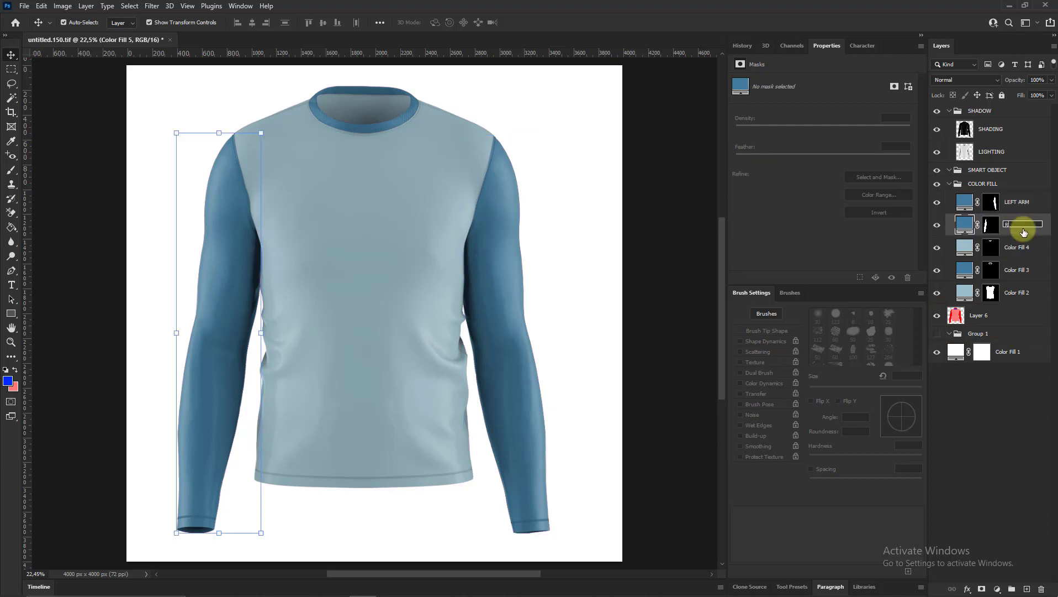
{"action": "type", "text": "RIGHT ARM"}
{"action": "key", "text": "Tab"}
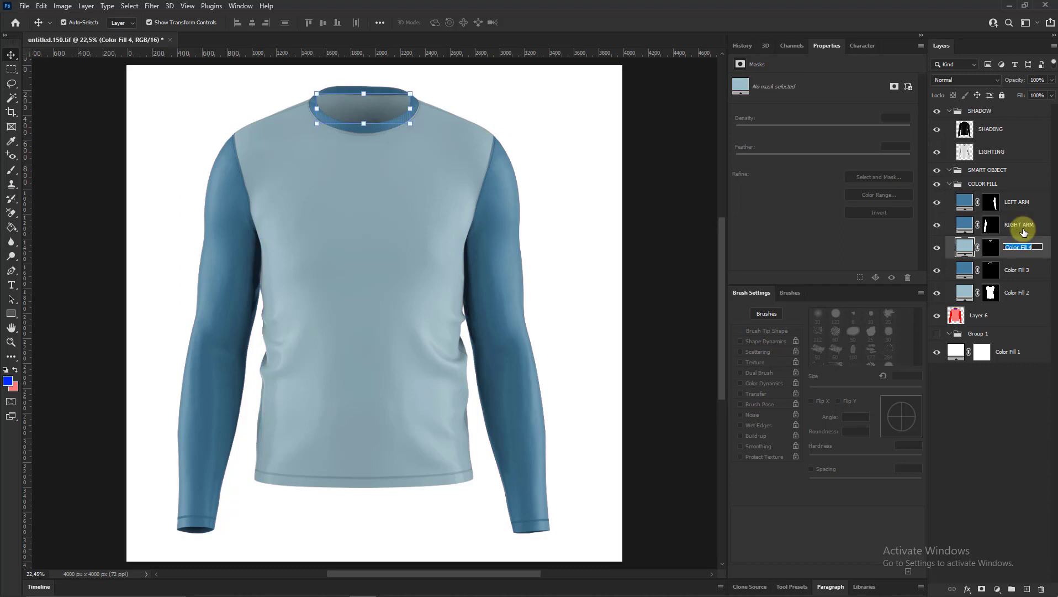
{"action": "type", "text": "INNER"}
{"action": "key", "text": "Tab"}
{"action": "type", "text": "AR"}
{"action": "key", "text": "Tab"}
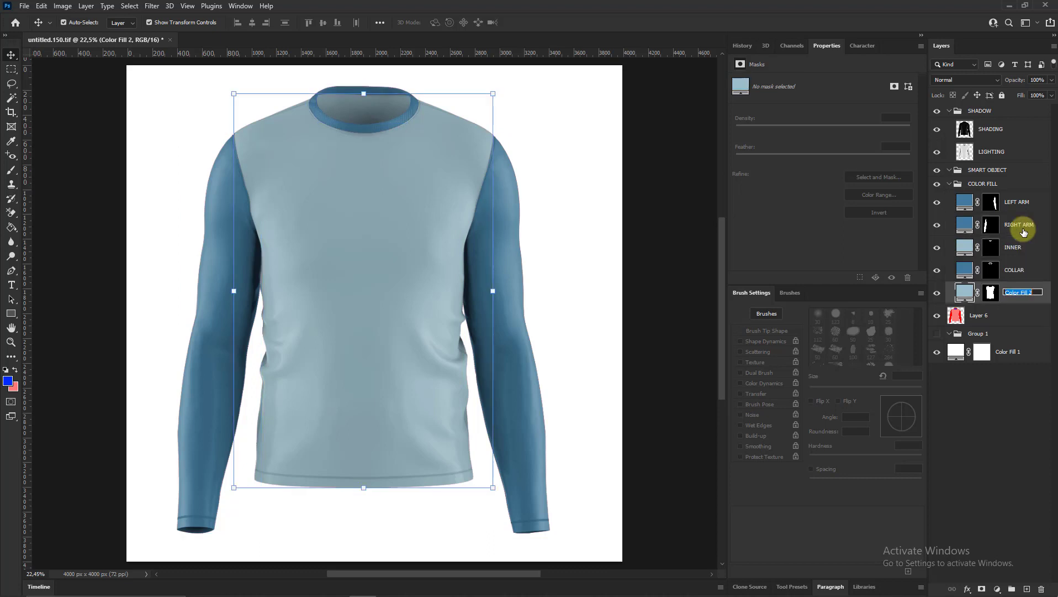
{"action": "type", "text": "BODY"}
{"action": "key", "text": "Tab"}
{"action": "type", "text": "COLOR FULL"}
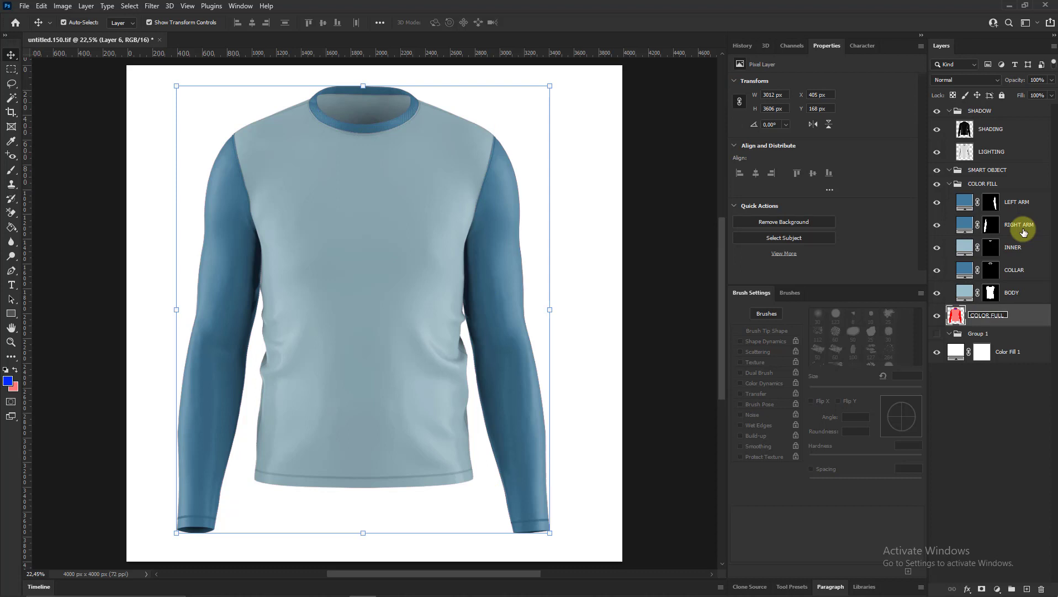
Rename Group 1 to FRONT
{"action": "double_click", "coordinate": [979, 338]}
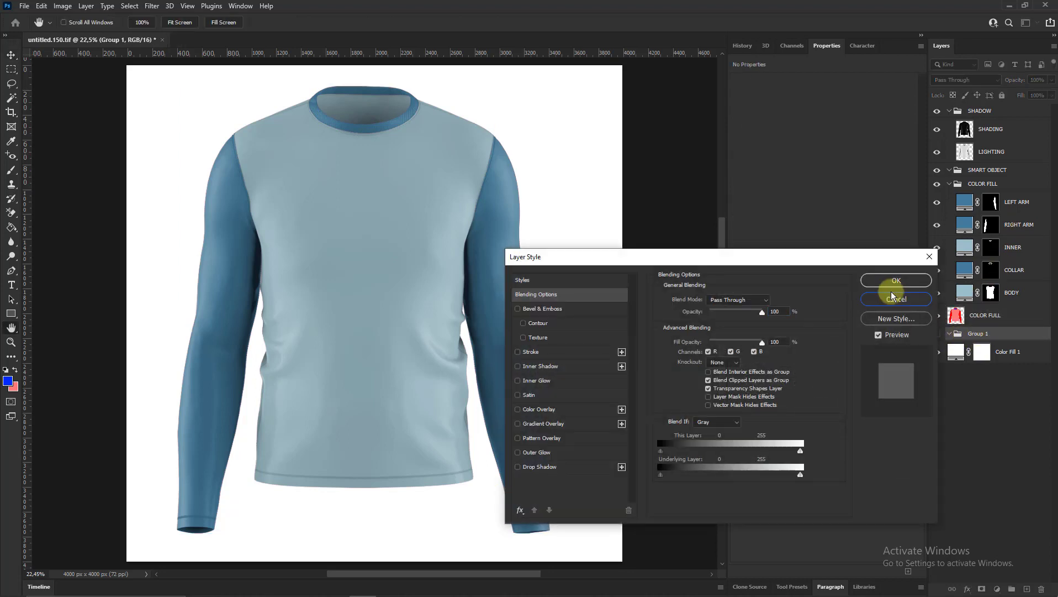
{"action": "left_click", "coordinate": [905, 300]}
{"action": "double_click", "coordinate": [978, 333]}
{"action": "type", "text": "FRONT"}
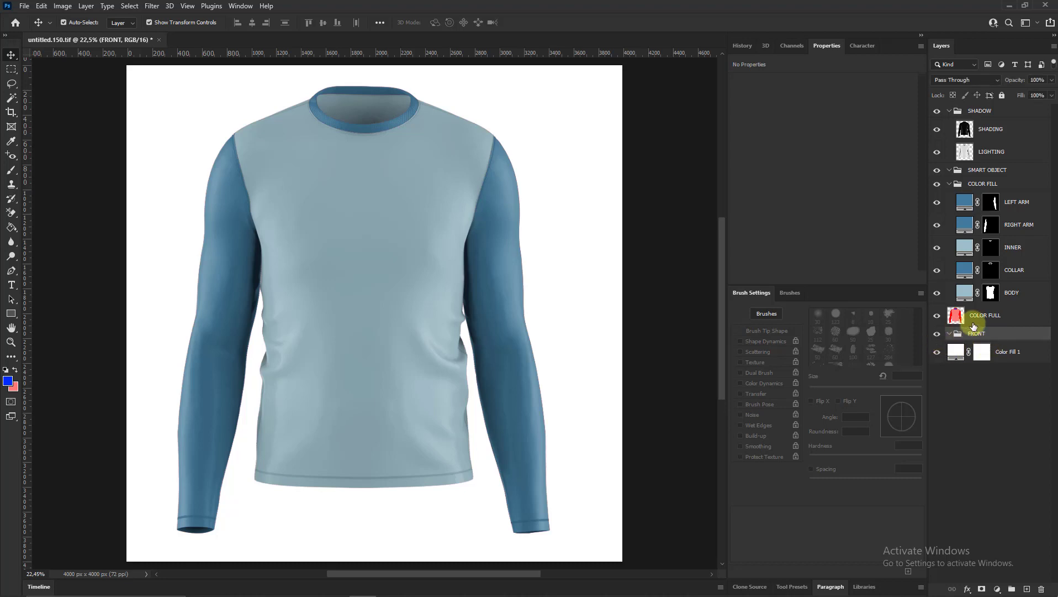
Move the layers from SHADOW through COLOR FULL into the FRONT group
{"action": "left_click", "coordinate": [973, 326]}
{"action": "left_click", "coordinate": [1002, 123], "text": "shift"}
{"action": "left_click_drag", "start_coordinate": [1002, 312], "coordinate": [1005, 340]}
{"action": "left_click", "coordinate": [639, 316]}
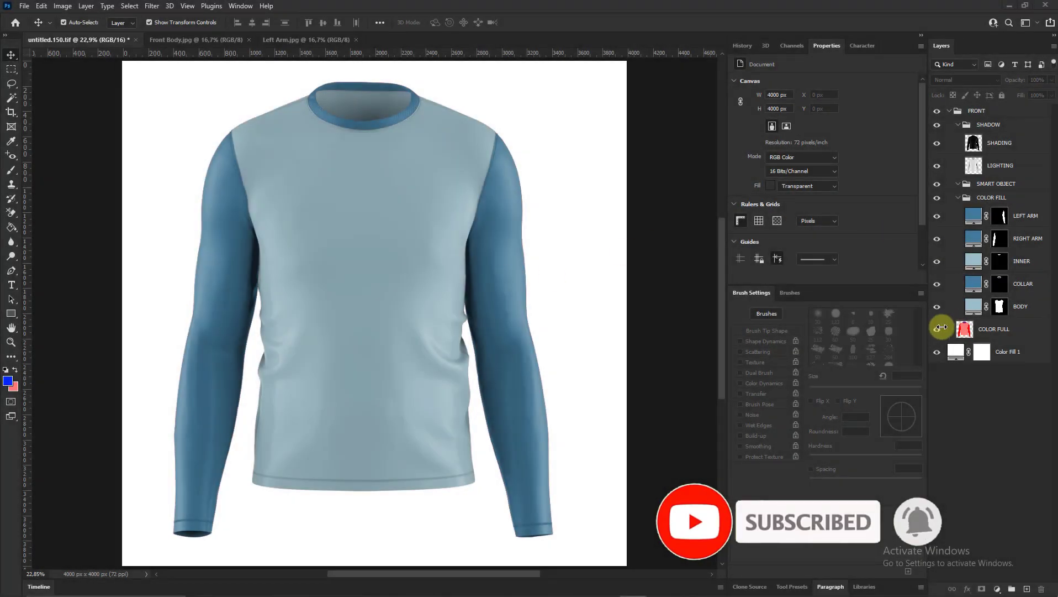
Hide the BODY fill, draw a blue rectangle over the shirt in SMART OBJECT, and add a centre guide
{"action": "left_click", "coordinate": [937, 306]}
{"action": "left_click", "coordinate": [969, 185]}
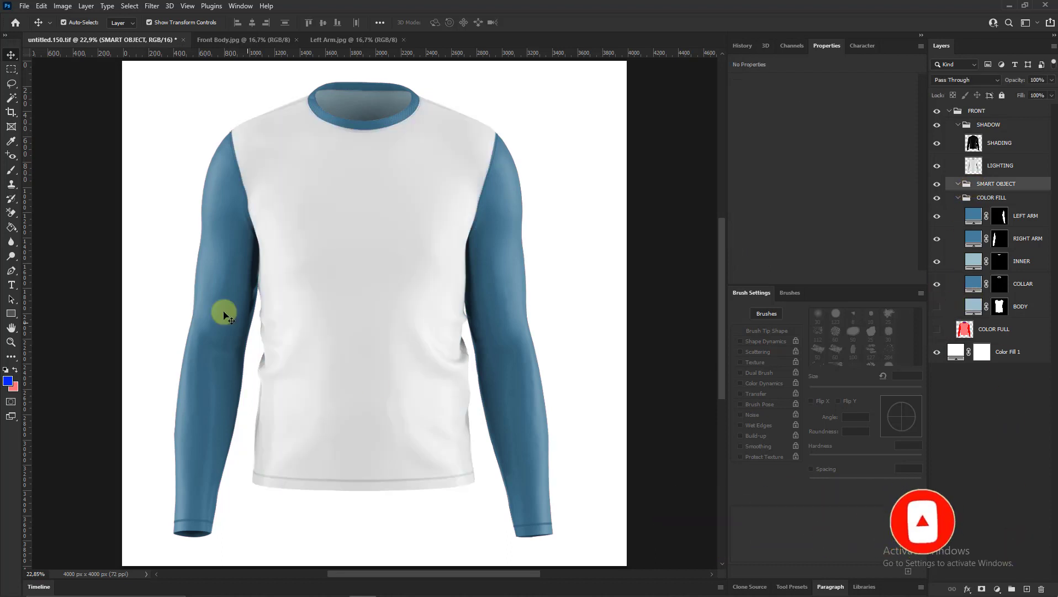
{"action": "left_click", "coordinate": [11, 314]}
{"action": "left_click_drag", "start_coordinate": [223, 84], "coordinate": [512, 505]}
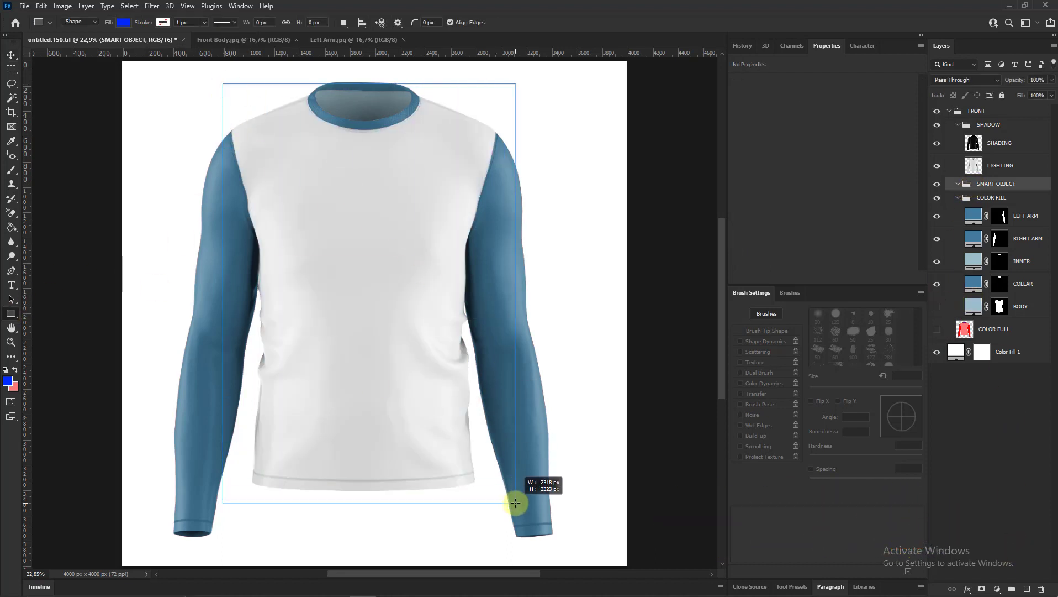
{"action": "left_click", "coordinate": [14, 57]}
{"action": "left_click", "coordinate": [304, 145]}
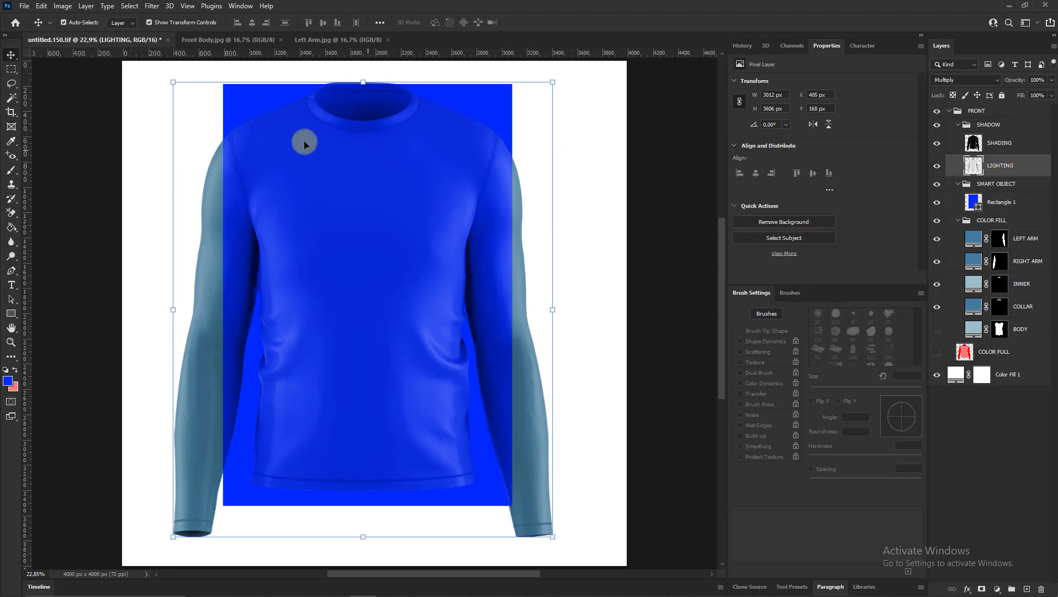
{"action": "left_click_drag", "start_coordinate": [26, 147], "coordinate": [362, 194]}
Fit the rectangle onto the shirt body, name it BODY, and convert it to a smart object
{"action": "left_click", "coordinate": [1001, 202]}
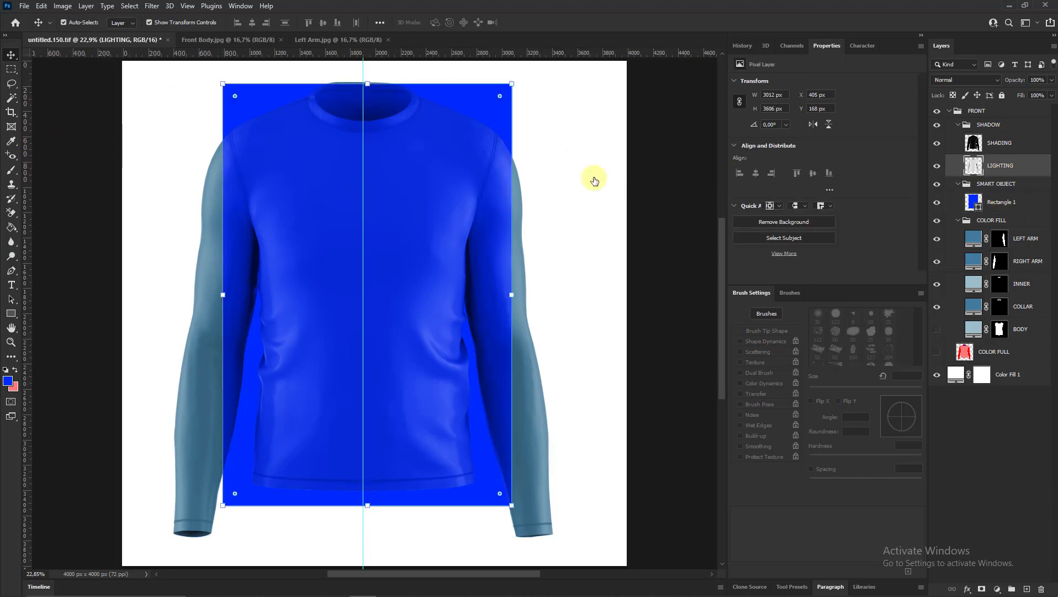
{"action": "left_click_drag", "start_coordinate": [501, 112], "coordinate": [494, 112]}
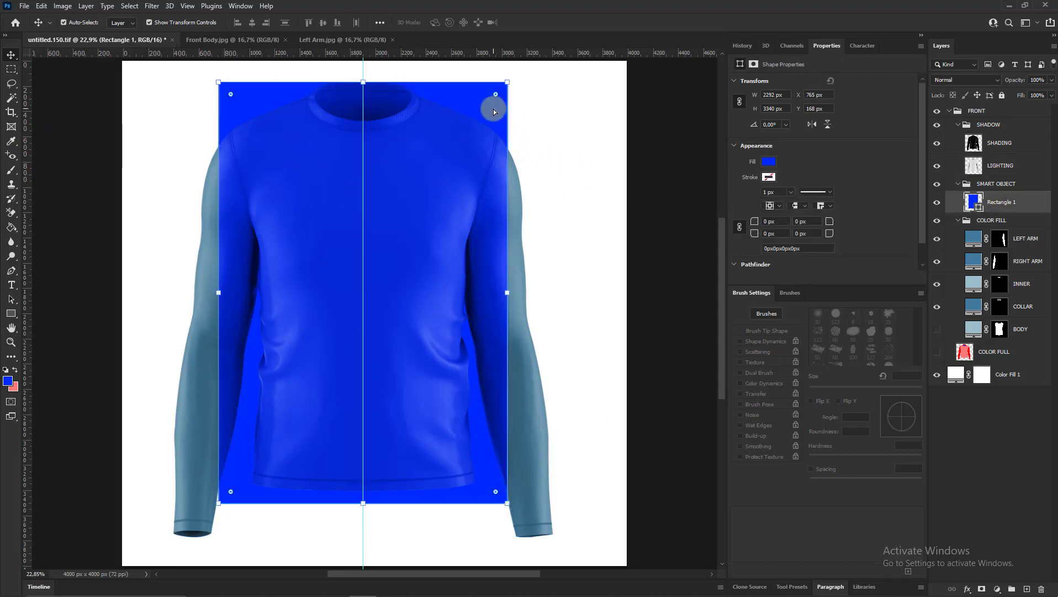
{"action": "left_click_drag", "start_coordinate": [363, 499], "coordinate": [387, 498]}
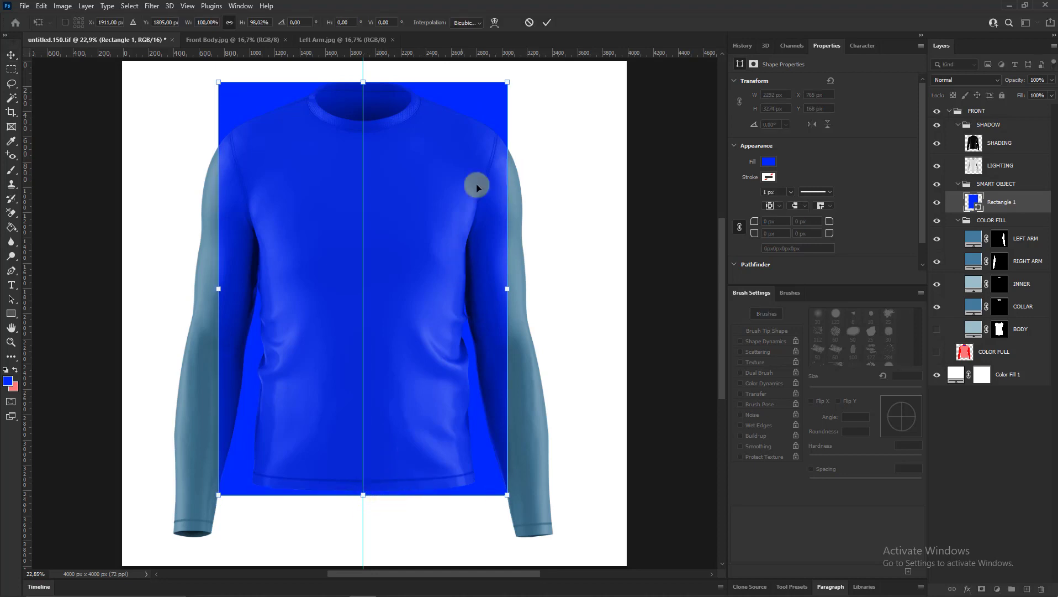
{"action": "left_click", "coordinate": [547, 23]}
{"action": "type", "text": "BODY"}
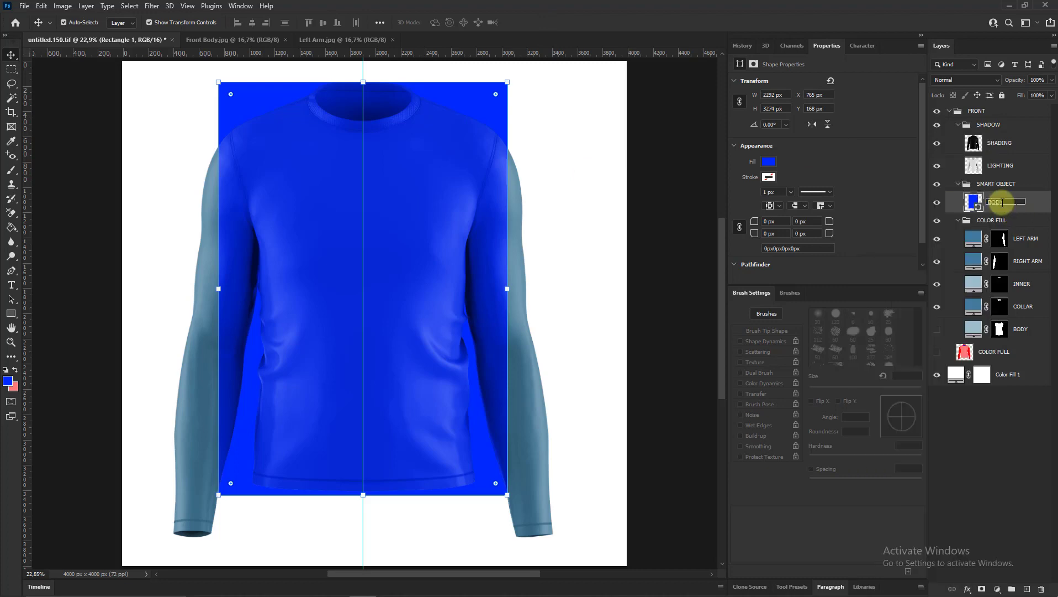
{"action": "key", "text": "Return"}
{"action": "right_click", "coordinate": [1002, 203]}
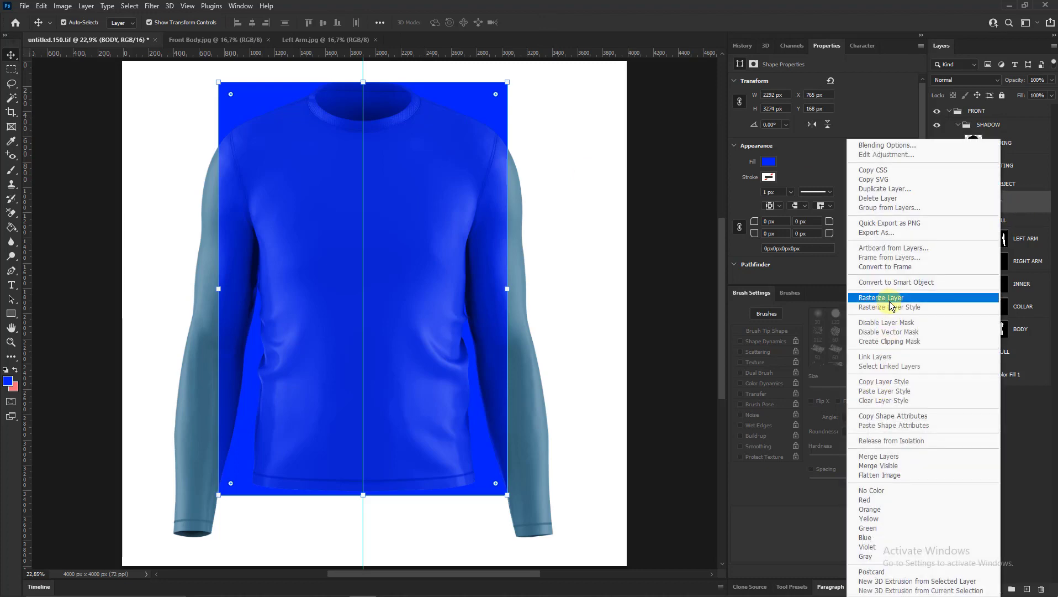
{"action": "key", "text": "Escape"}
{"action": "right_click", "coordinate": [972, 209]}
{"action": "key", "text": "Escape"}
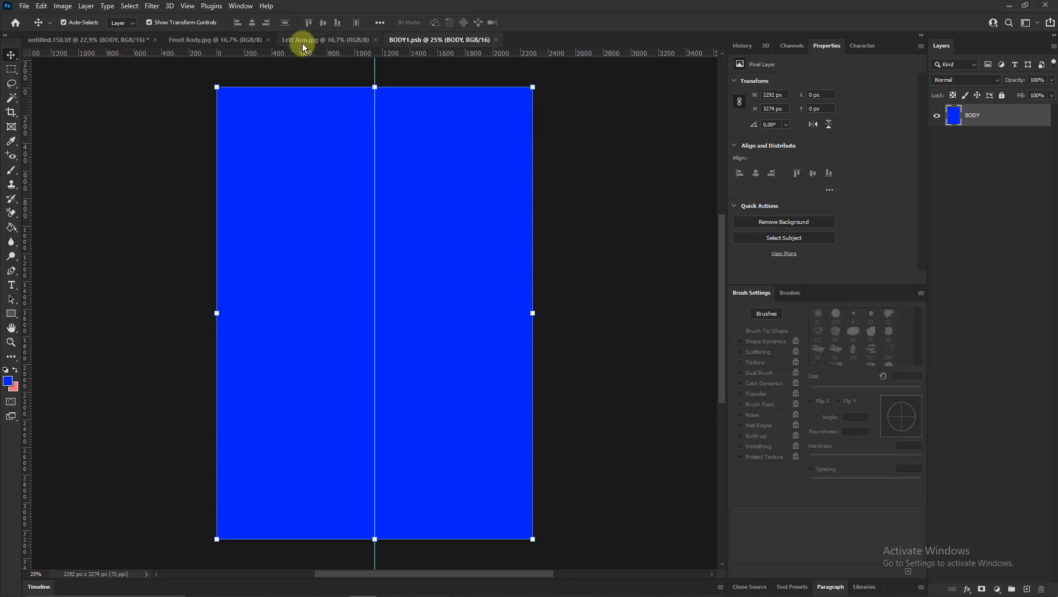
Place the Avengers front-body design into the BODY document and scale it down over the blue area
{"action": "left_click", "coordinate": [303, 46]}
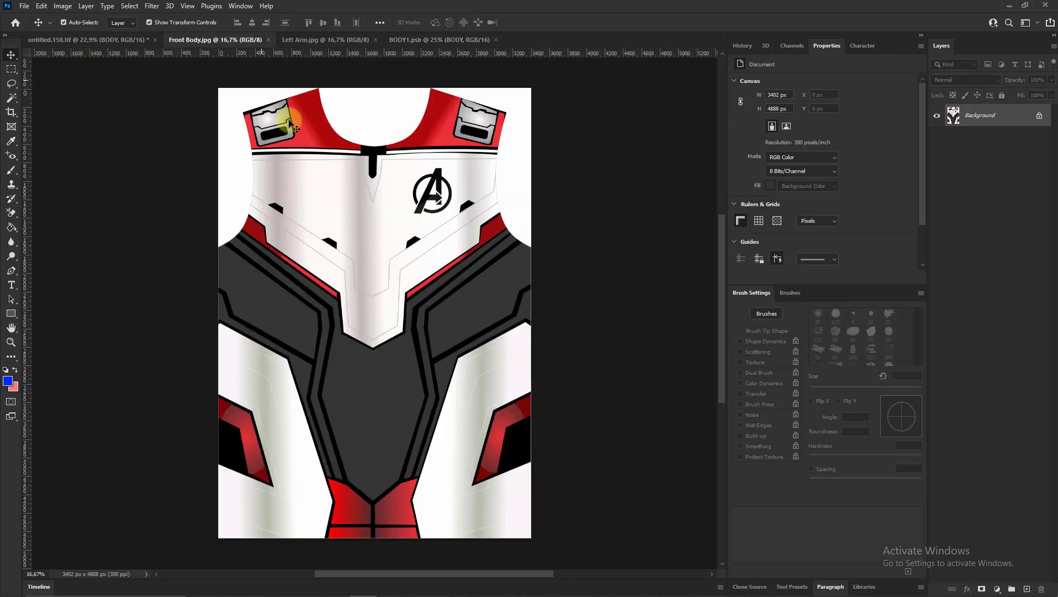
{"action": "left_click_drag", "start_coordinate": [354, 276], "coordinate": [407, 250]}
{"action": "left_click", "coordinate": [517, 233]}
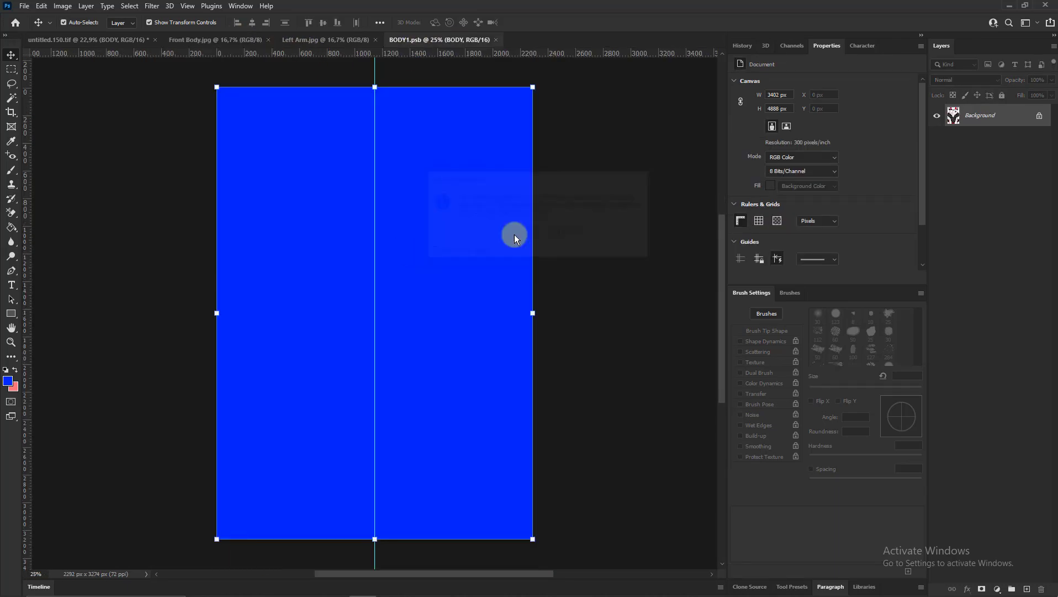
{"action": "left_click_drag", "start_coordinate": [547, 90], "coordinate": [529, 126]}
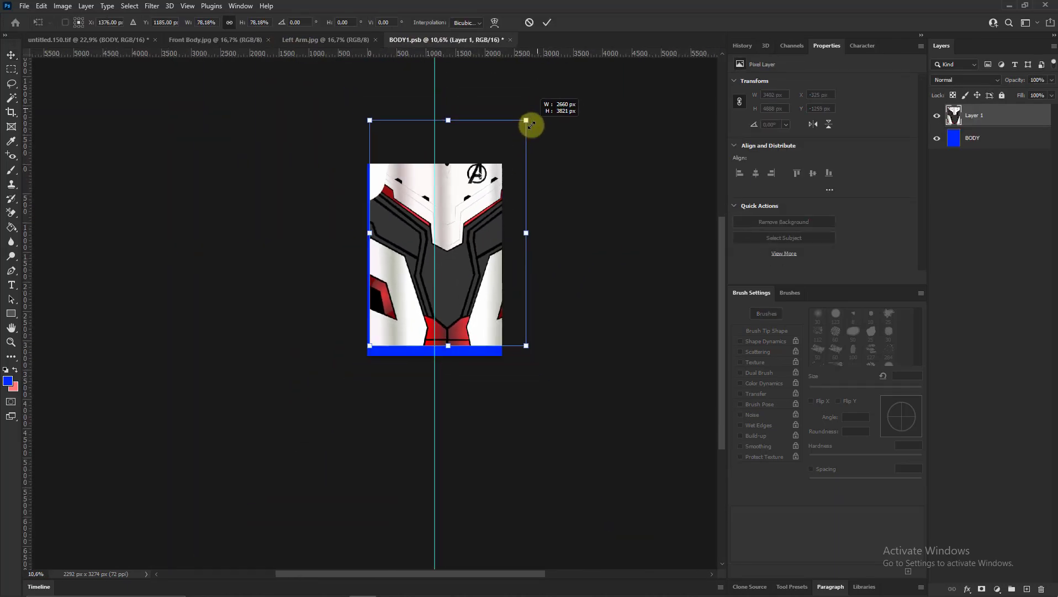
{"action": "scroll", "coordinate": [474, 234], "scroll_direction": "up", "scroll_amount": 1}
{"action": "left_click_drag", "start_coordinate": [474, 234], "coordinate": [474, 259]}
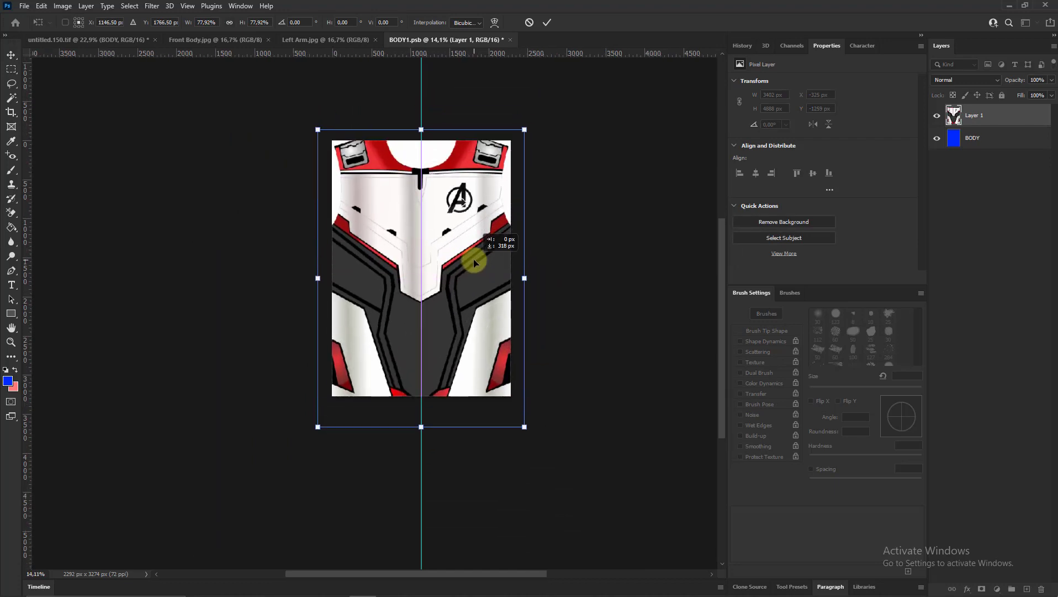
{"action": "scroll", "coordinate": [486, 220], "scroll_direction": "up", "scroll_amount": 1}
{"action": "left_click_drag", "start_coordinate": [530, 117], "coordinate": [527, 130]}
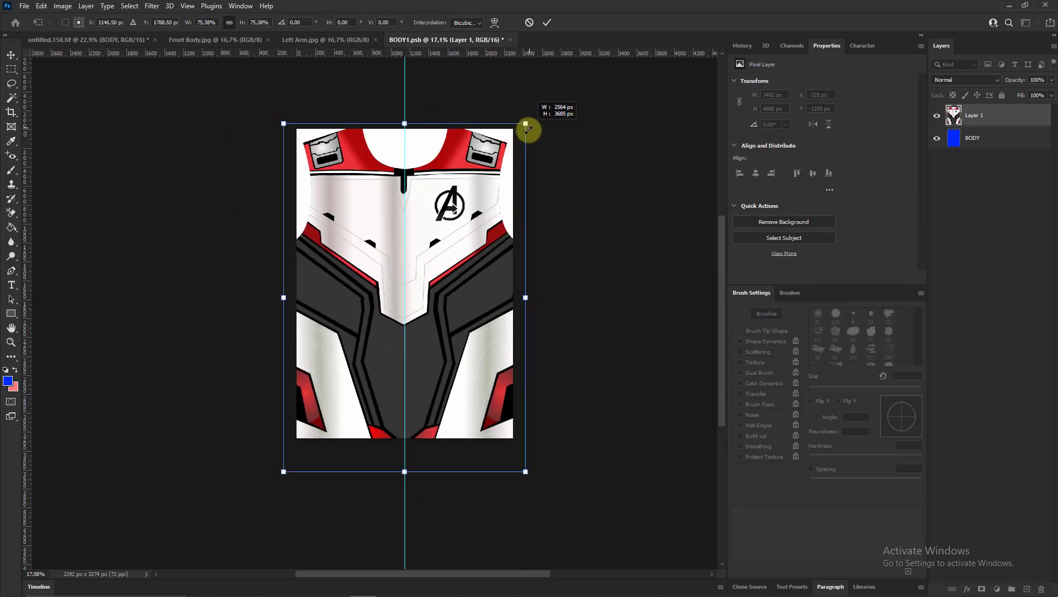
{"action": "left_click_drag", "start_coordinate": [470, 172], "coordinate": [473, 156]}
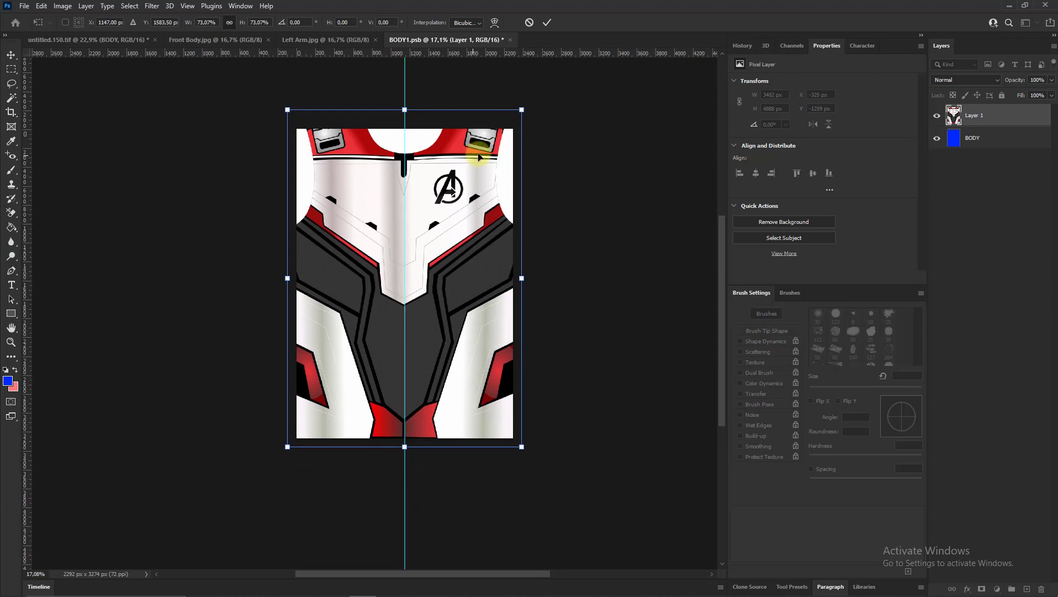
{"action": "scroll", "coordinate": [478, 129], "scroll_direction": "up", "scroll_amount": 1}
{"action": "mouse_move", "coordinate": [535, 102]}
{"action": "left_mouse_down"}
{"action": "mouse_move", "coordinate": [540, 110]}
{"action": "mouse_move", "coordinate": [557, 66]}
{"action": "left_mouse_up"}
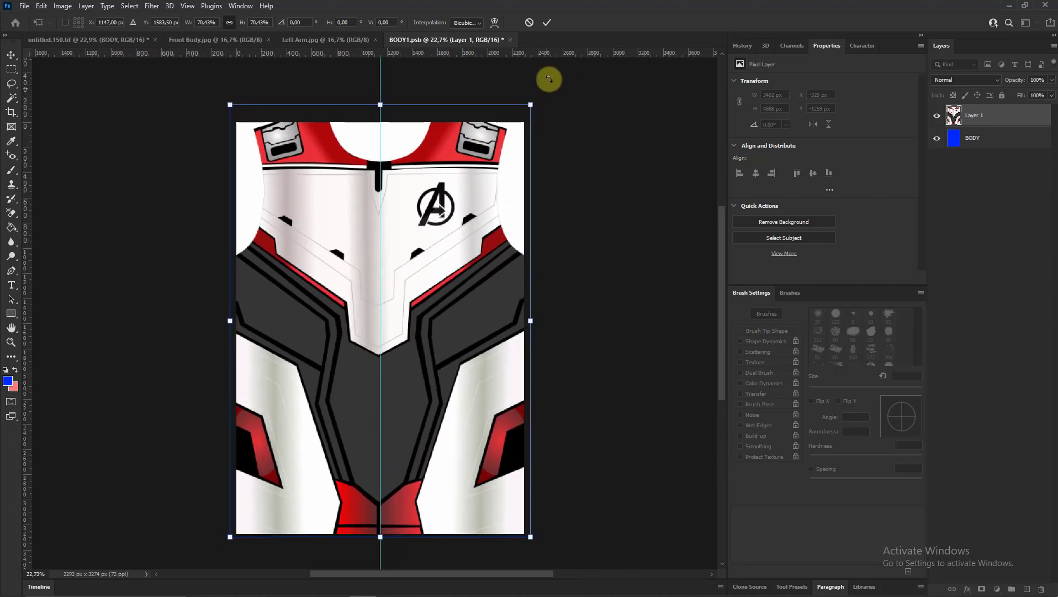
{"action": "key", "text": "Return"}
{"action": "key", "text": "ctrl+0"}
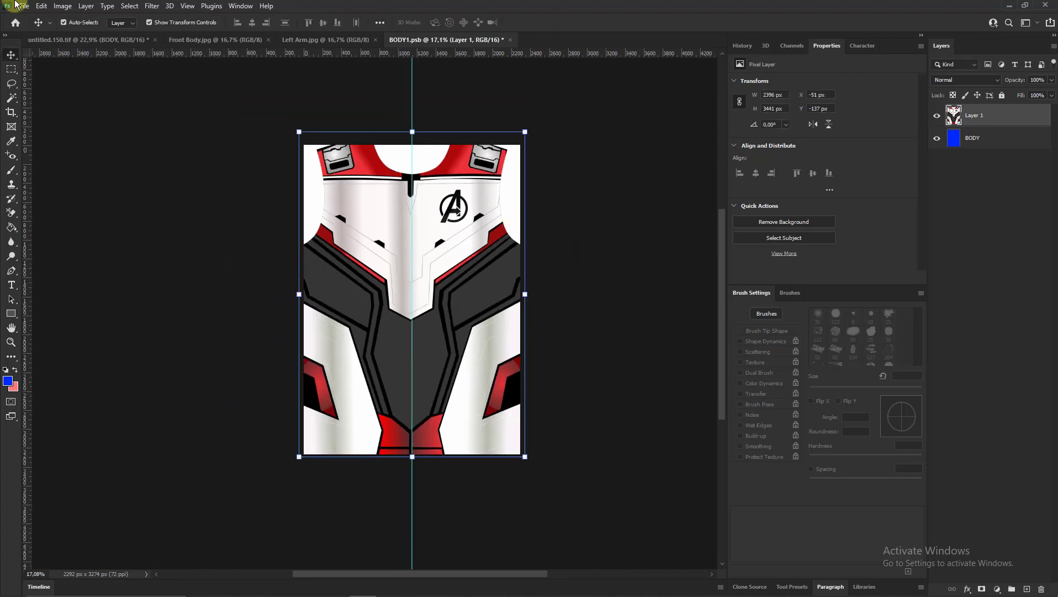
Save BODY1.psb and return to the shirt mockup
{"action": "left_click", "coordinate": [17, 6]}
{"action": "left_click", "coordinate": [33, 125]}
{"action": "left_click", "coordinate": [83, 40]}
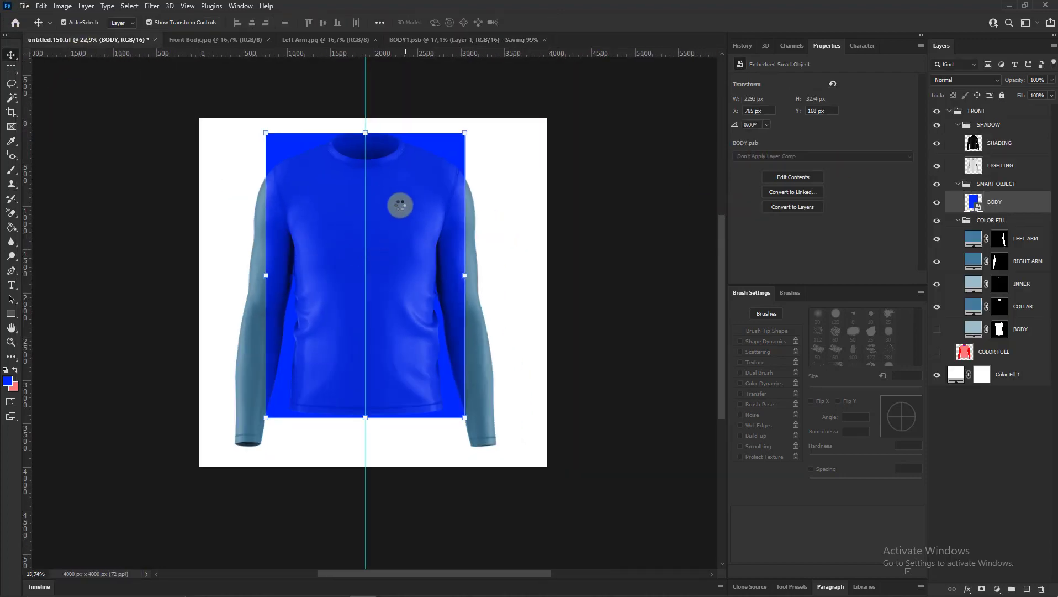
{"action": "scroll", "coordinate": [399, 205], "scroll_direction": "up", "scroll_amount": 1}
{"action": "scroll", "coordinate": [388, 196], "scroll_direction": "up", "scroll_amount": 1}
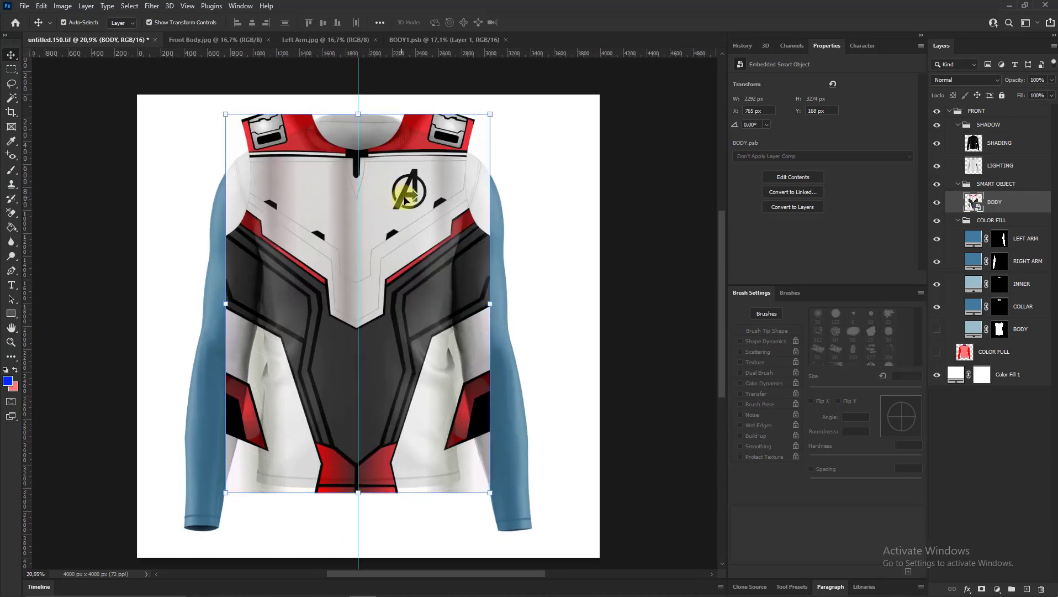
Enlarge the suit design in the body file and centre it lower
{"action": "left_click", "coordinate": [445, 40]}
{"action": "left_click_drag", "start_coordinate": [521, 455], "coordinate": [567, 491]}
{"action": "left_click_drag", "start_coordinate": [464, 365], "coordinate": [462, 398]}
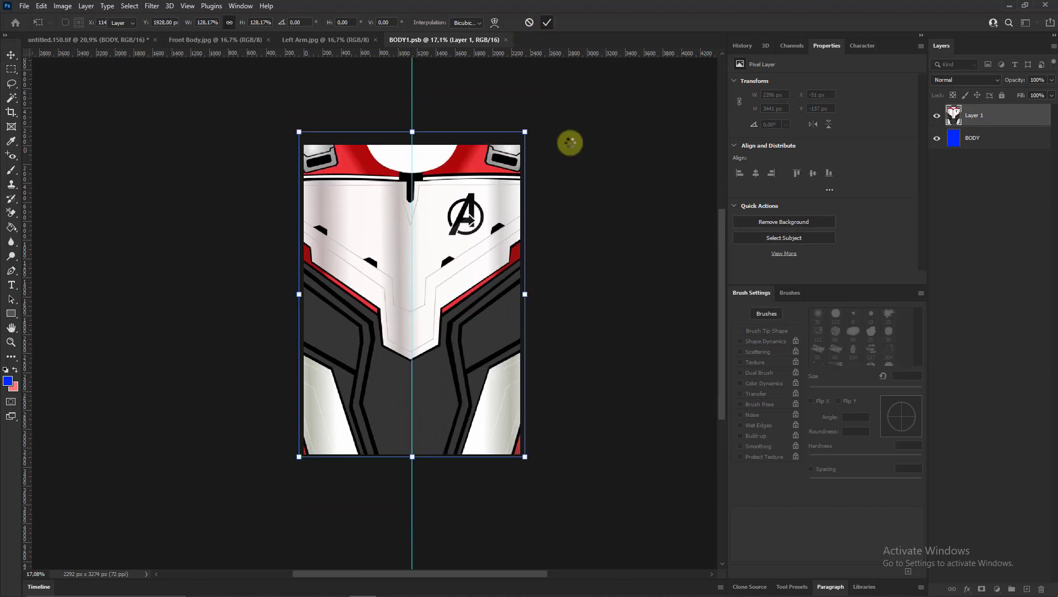
{"action": "left_click", "coordinate": [291, 211]}
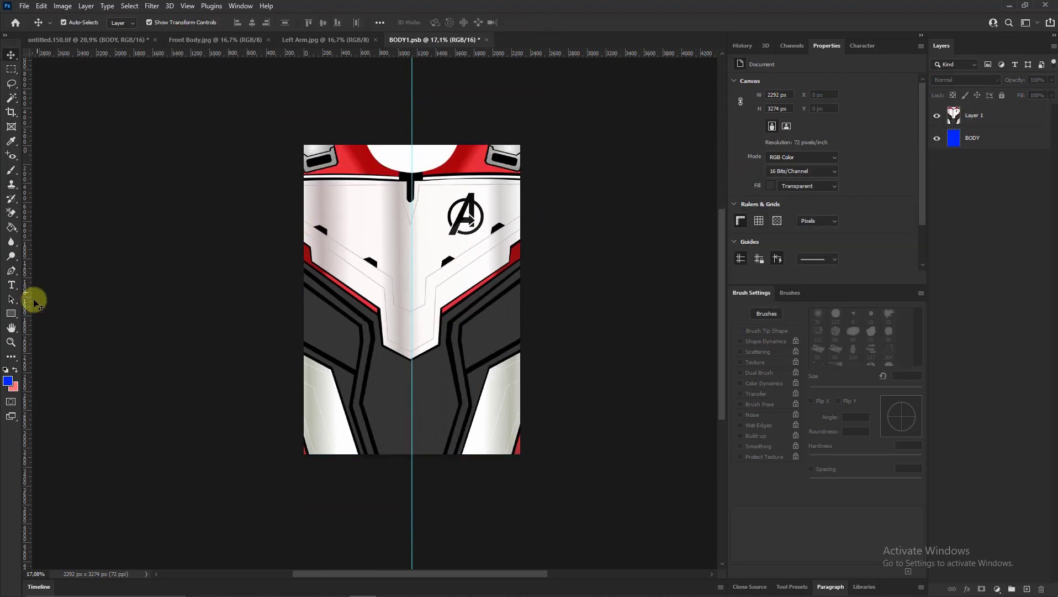
Draw a thin red vertical bar down the design's centre and narrow it
{"action": "key", "text": "u"}
{"action": "left_click_drag", "start_coordinate": [402, 123], "coordinate": [411, 494]}
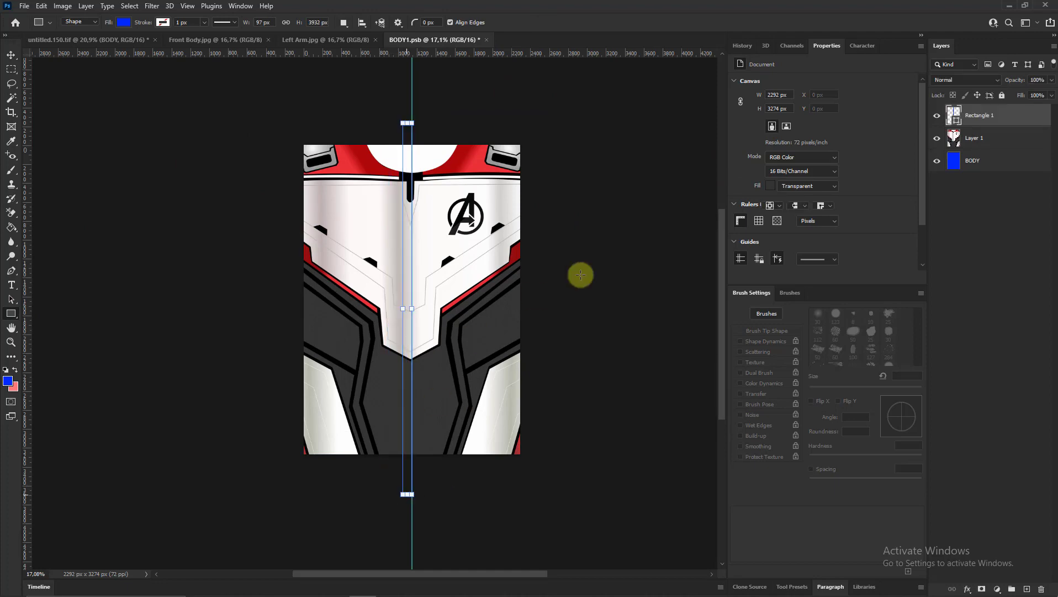
{"action": "left_click", "coordinate": [773, 163]}
{"action": "left_click", "coordinate": [871, 221]}
{"action": "key", "text": "v"}
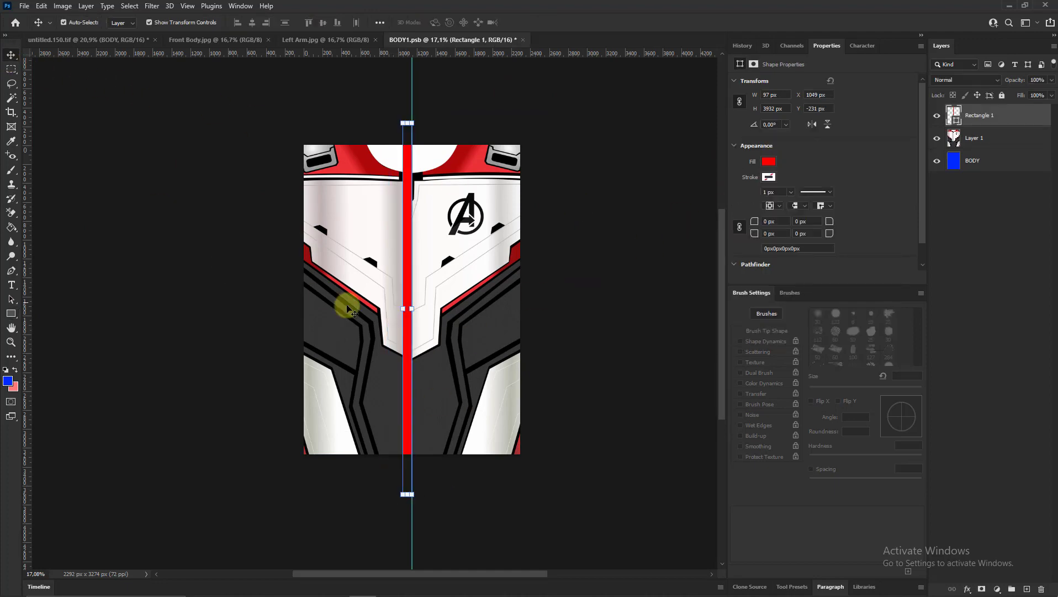
{"action": "scroll", "coordinate": [399, 302], "scroll_direction": "up", "scroll_amount": 5}
{"action": "key", "text": "ctrl+t"}
{"action": "left_click_drag", "start_coordinate": [396, 301], "coordinate": [408, 301]}
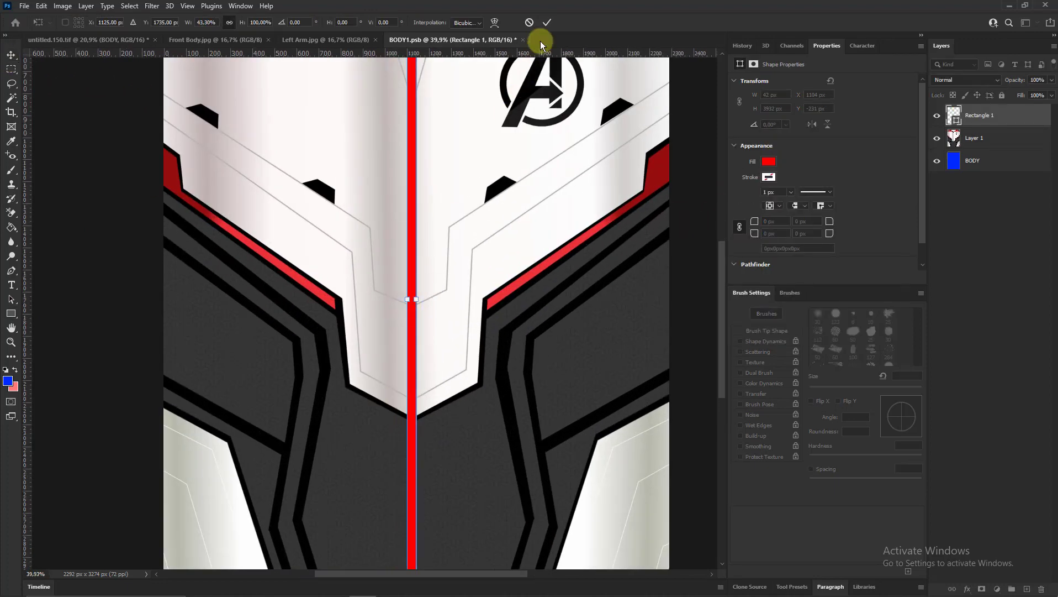
{"action": "left_click", "coordinate": [547, 22]}
Set the foreground to the suit's dark grey, save the body file, and return to the mockup
{"action": "left_click", "coordinate": [7, 381]}
{"action": "left_click", "coordinate": [263, 453]}
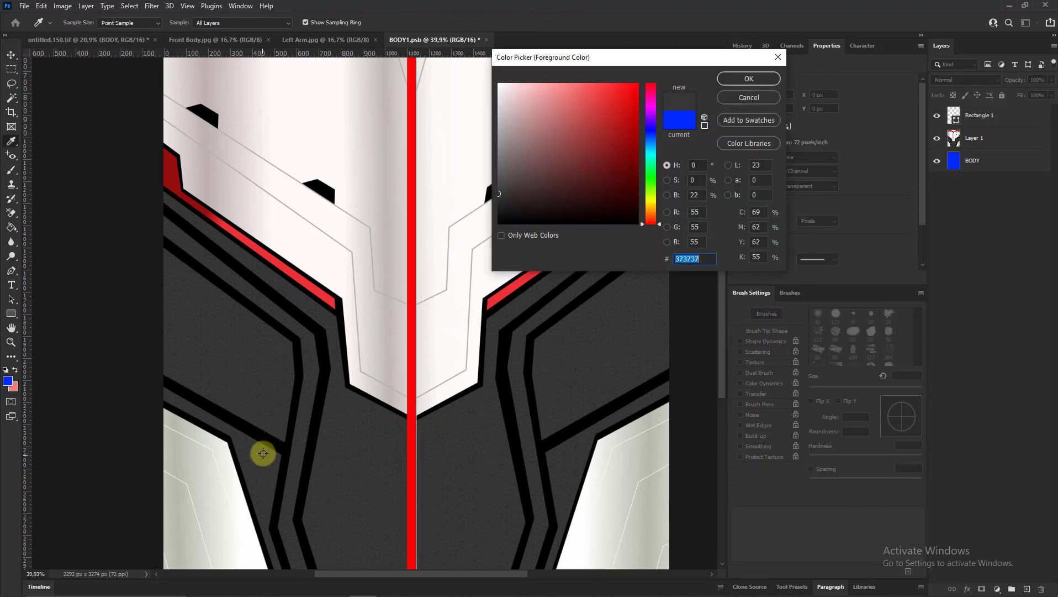
{"action": "left_click", "coordinate": [748, 78]}
{"action": "key", "text": "v"}
{"action": "scroll", "coordinate": [408, 270], "scroll_direction": "down", "scroll_amount": 3}
{"action": "scroll", "coordinate": [446, 245], "scroll_direction": "down", "scroll_amount": 3}
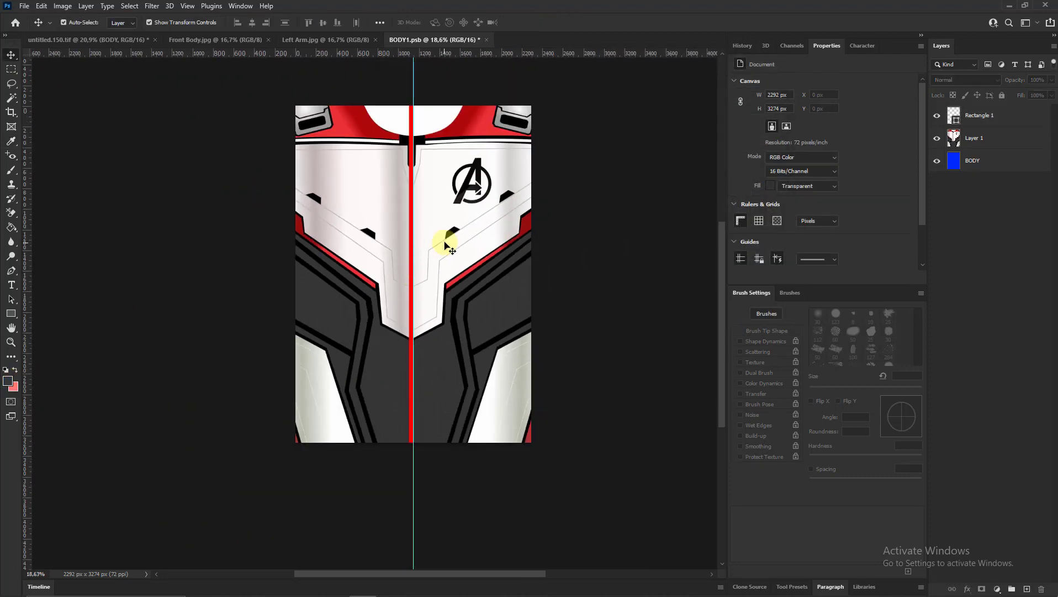
{"action": "left_click", "coordinate": [1005, 122]}
{"action": "left_click", "coordinate": [988, 161], "text": "ctrl"}
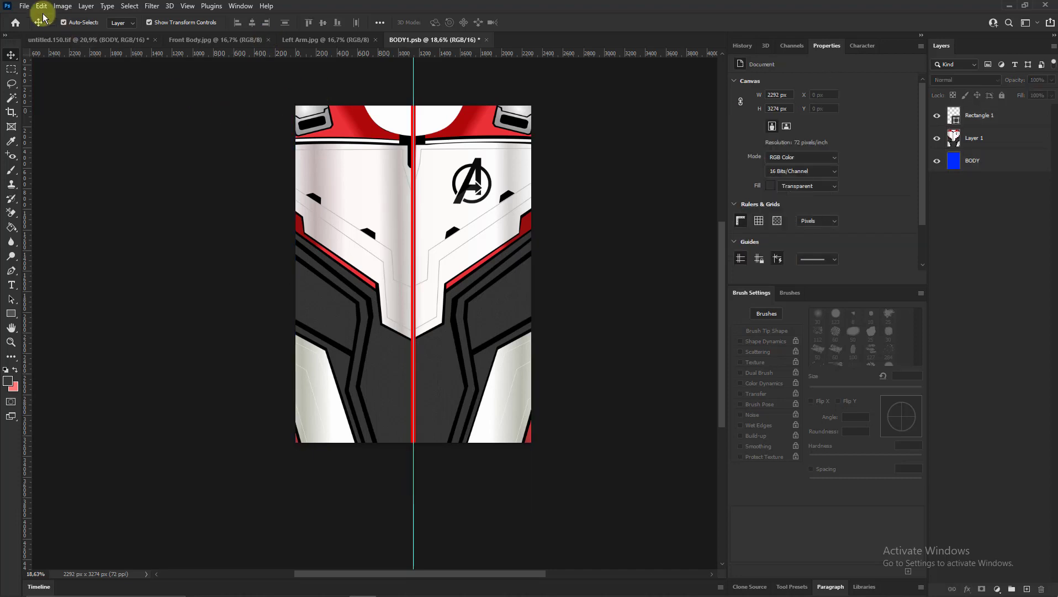
{"action": "left_click", "coordinate": [24, 5]}
{"action": "left_click", "coordinate": [33, 126]}
{"action": "left_click", "coordinate": [132, 40]}
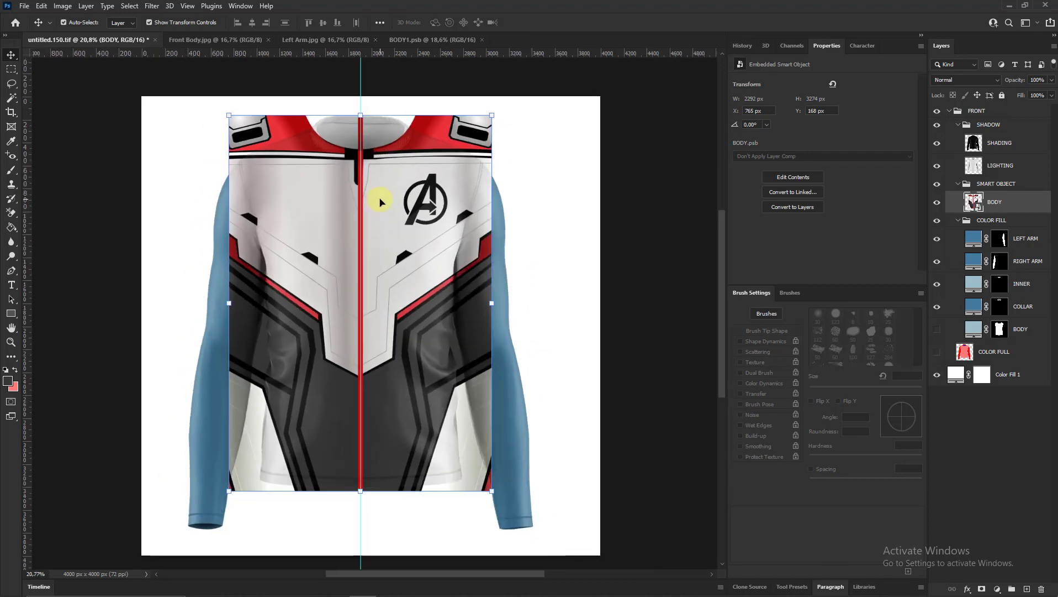
Warp the BODY design, pulling its bottom edge down to the shirt hem
{"action": "key", "text": "ctrl"}
{"action": "key", "text": "ctrl+t"}
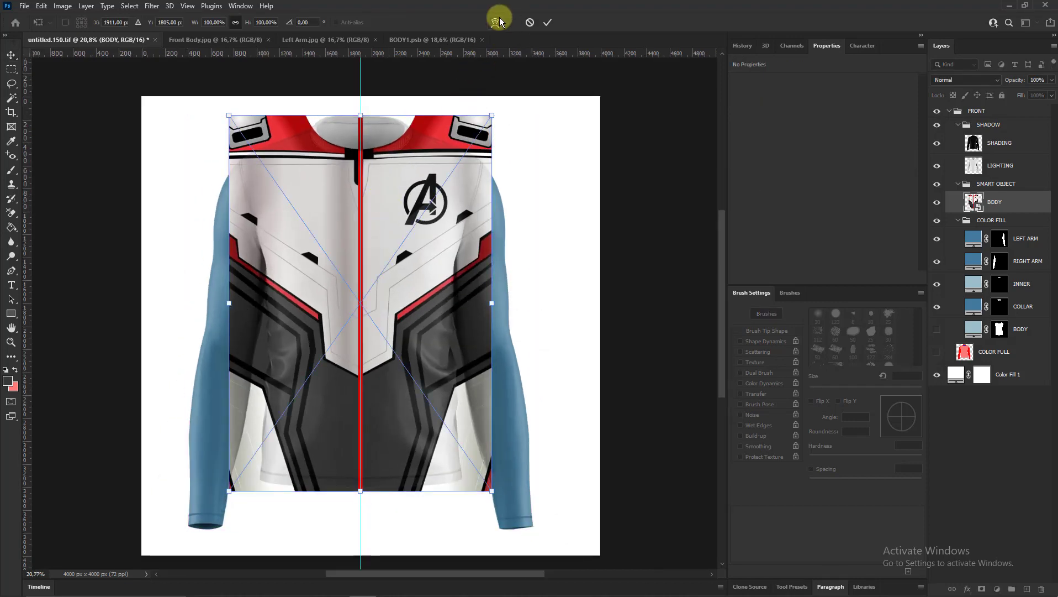
{"action": "left_click", "coordinate": [500, 22]}
{"action": "scroll", "coordinate": [354, 498], "scroll_direction": "up", "scroll_amount": 2}
{"action": "scroll", "coordinate": [354, 497], "scroll_direction": "up", "scroll_amount": 2}
{"action": "left_click_drag", "start_coordinate": [359, 490], "coordinate": [357, 499]}
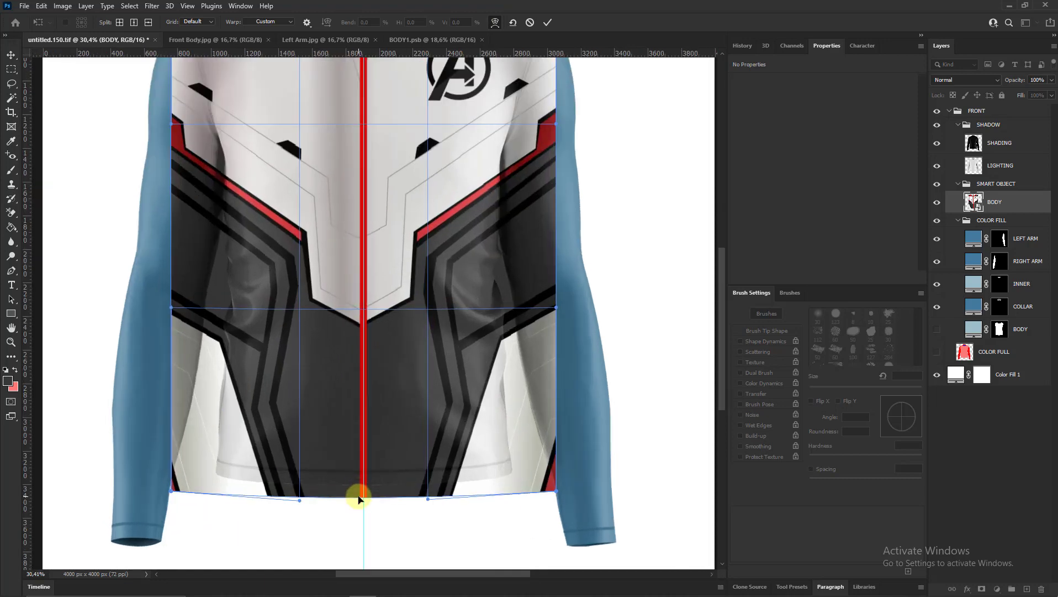
{"action": "scroll", "coordinate": [494, 300], "scroll_direction": "down", "scroll_amount": 1}
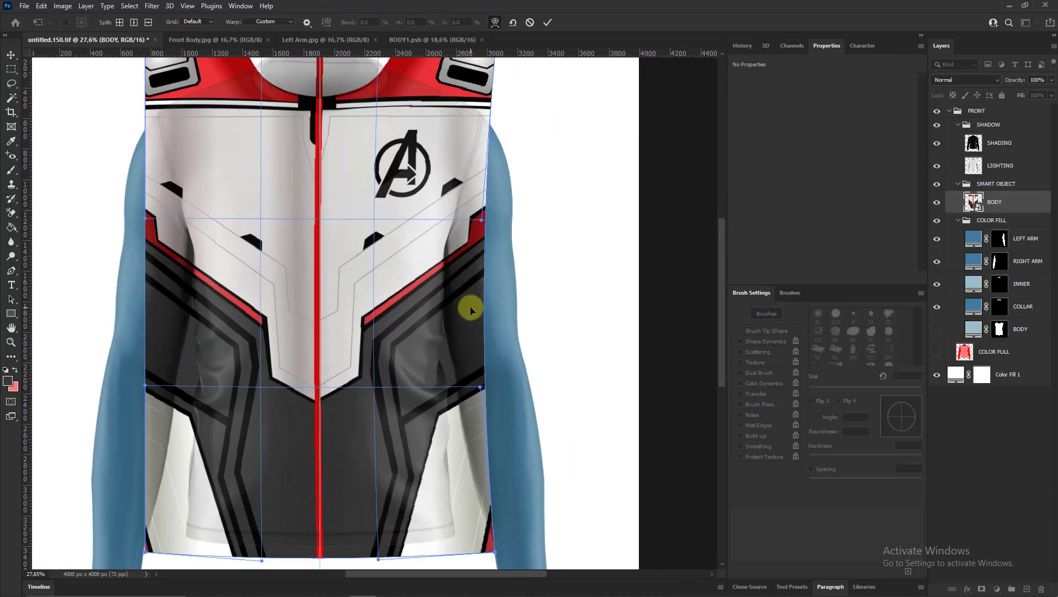
{"action": "scroll", "coordinate": [177, 308], "scroll_direction": "up", "scroll_amount": 2}
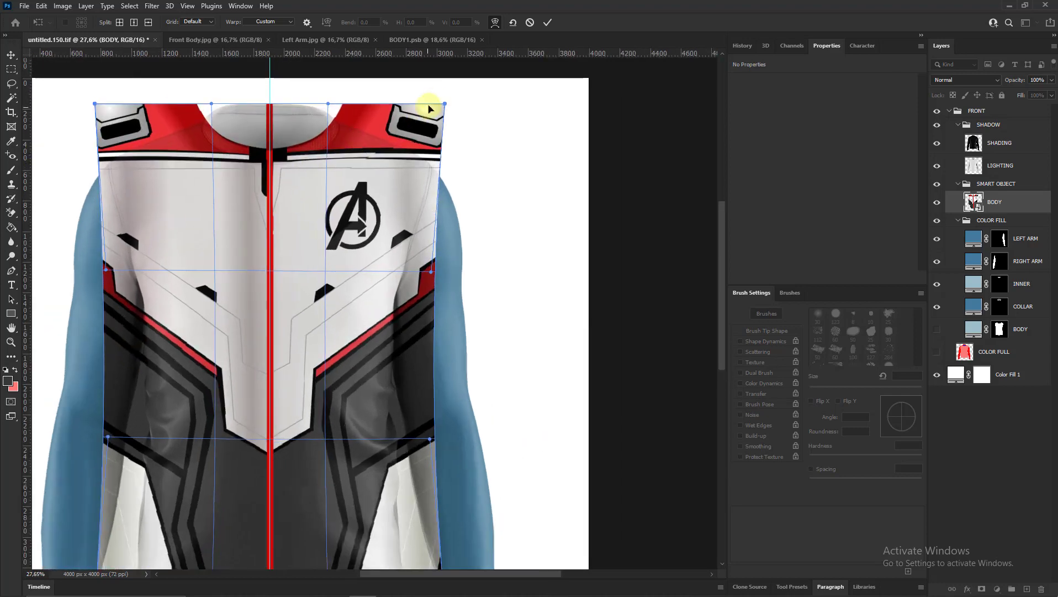
Bend the design's top corners onto the shoulders, commit the warp, and copy the body mask onto it
{"action": "left_click_drag", "start_coordinate": [442, 111], "coordinate": [448, 127]}
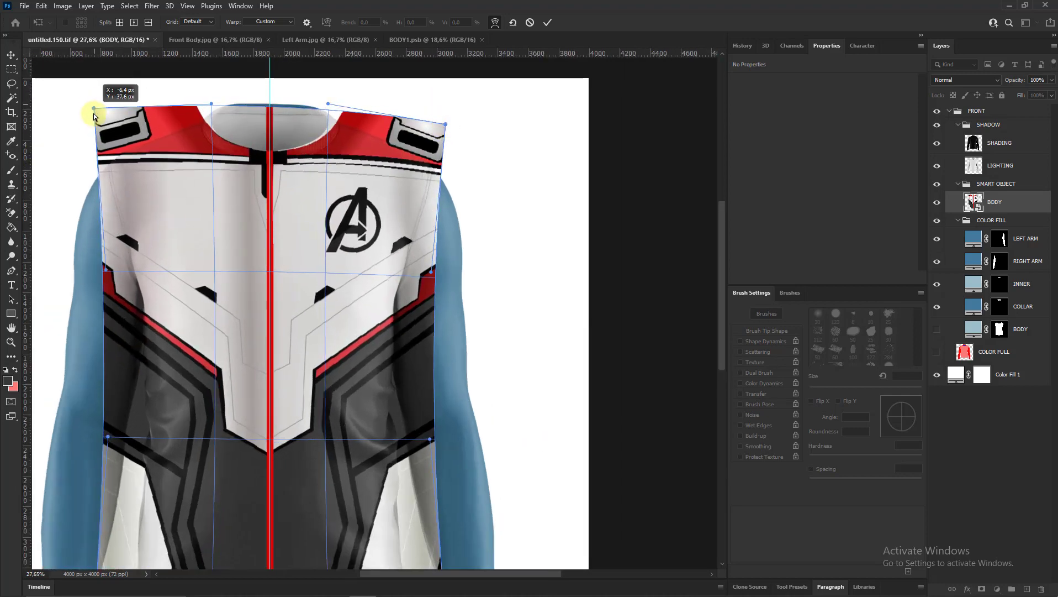
{"action": "left_click_drag", "start_coordinate": [95, 103], "coordinate": [93, 126]}
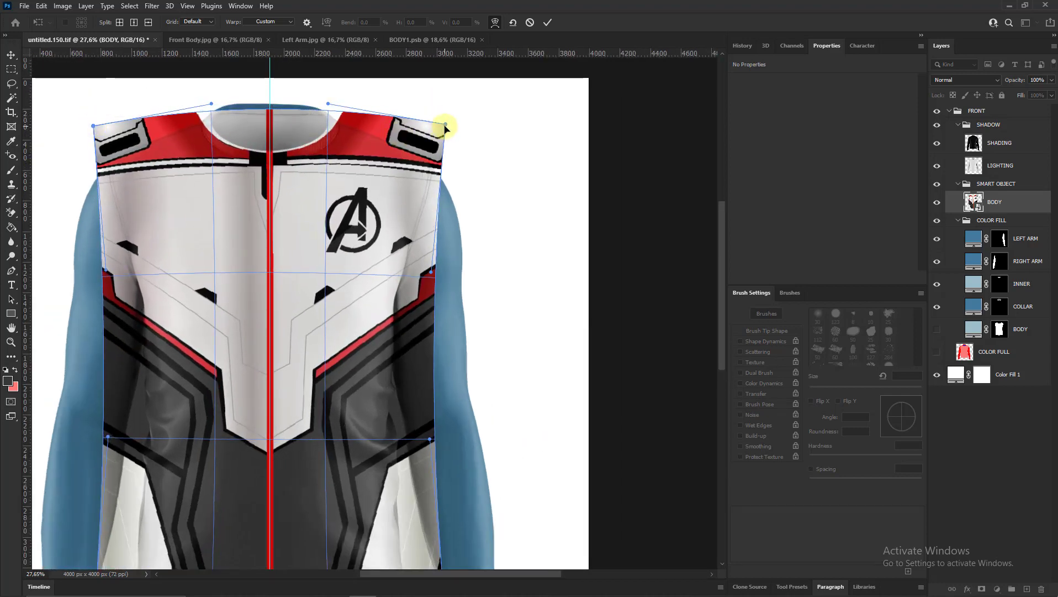
{"action": "left_click_drag", "start_coordinate": [445, 127], "coordinate": [440, 134]}
{"action": "left_click", "coordinate": [547, 22]}
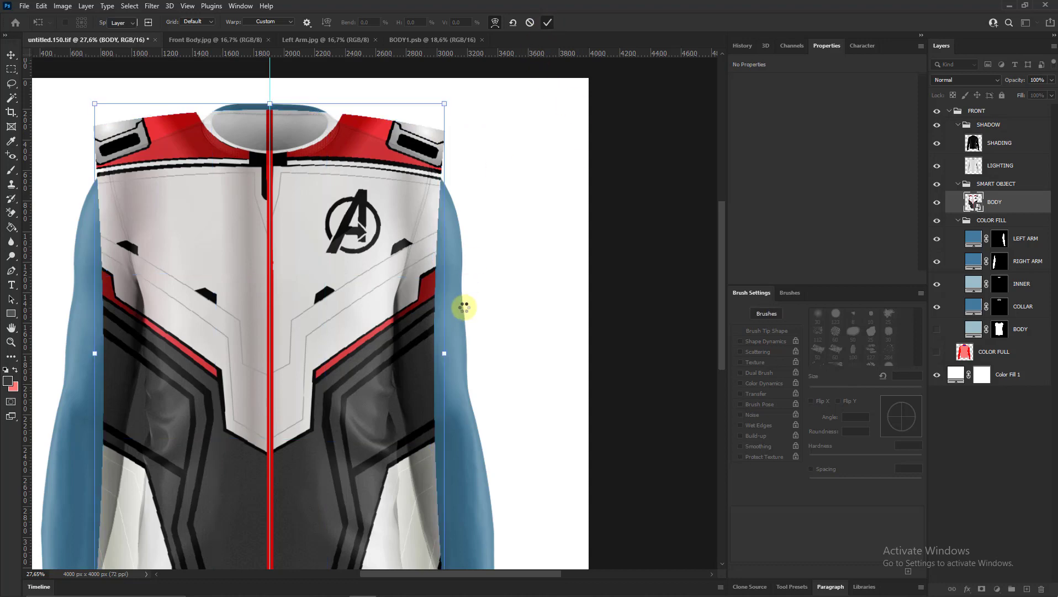
{"action": "scroll", "coordinate": [463, 307], "scroll_direction": "down", "scroll_amount": 2}
{"action": "left_click", "coordinate": [999, 328], "text": "ctrl"}
Clip the suit design to the shirt body shape
{"action": "left_click", "coordinate": [982, 589]}
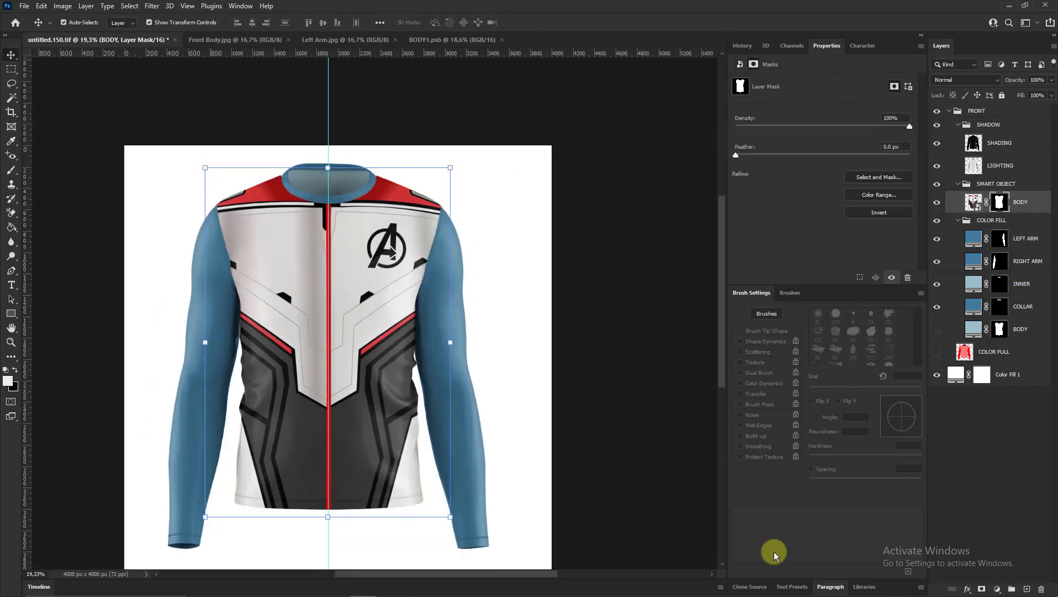
{"action": "scroll", "coordinate": [498, 397], "scroll_direction": "down", "scroll_amount": 1}
{"action": "scroll", "coordinate": [347, 306], "scroll_direction": "down", "scroll_amount": 1}
{"action": "scroll", "coordinate": [348, 306], "scroll_direction": "up", "scroll_amount": 3}
{"action": "scroll", "coordinate": [353, 262], "scroll_direction": "down", "scroll_amount": 2}
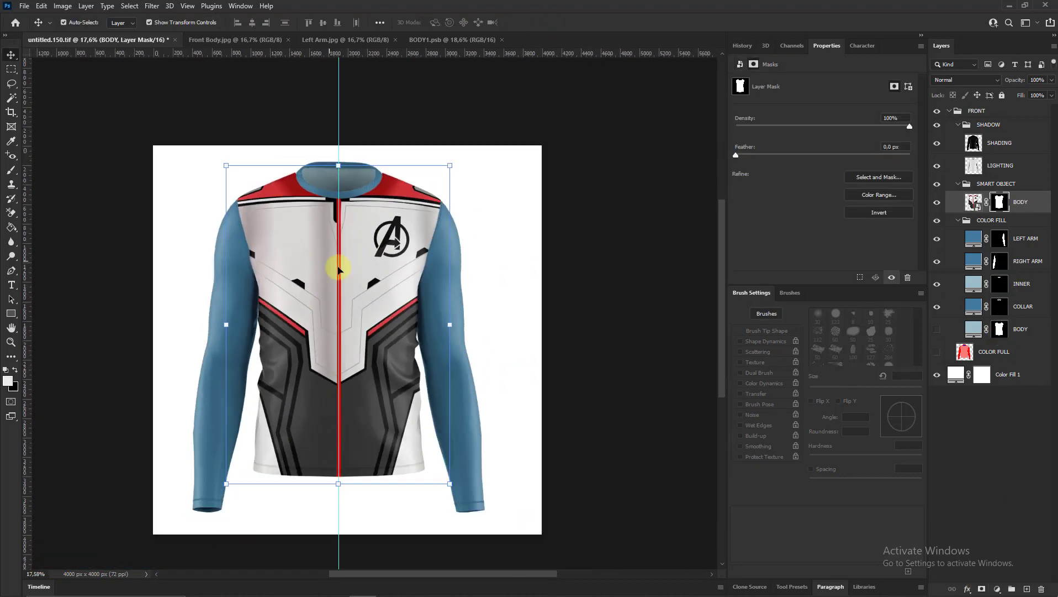
Move Layer 1's suit design lower in BODY1.psb and save the file
{"action": "left_click", "coordinate": [424, 40]}
{"action": "left_click_drag", "start_coordinate": [385, 190], "coordinate": [385, 213]}
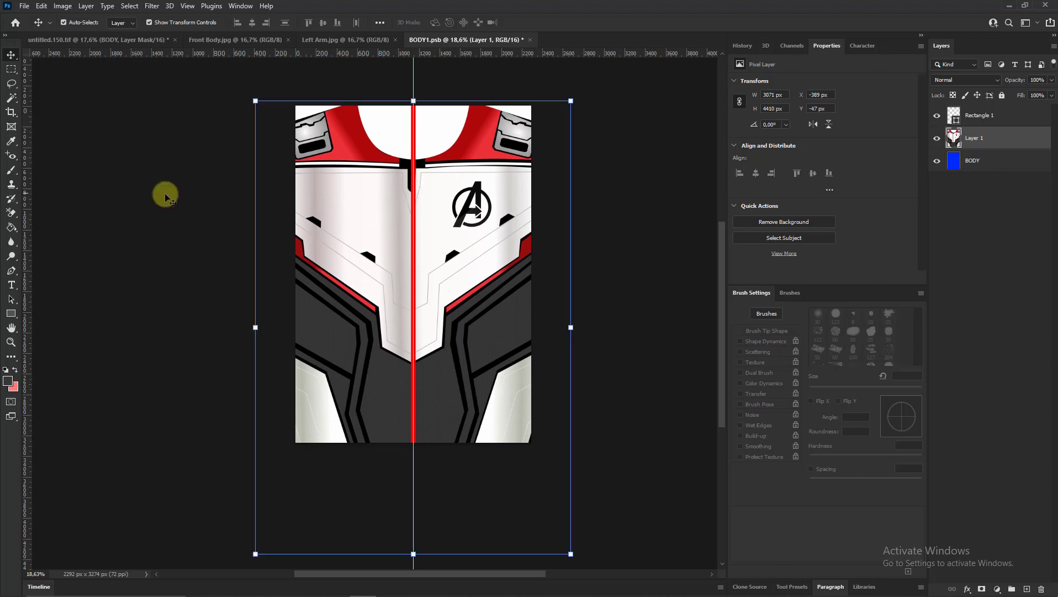
{"action": "left_click", "coordinate": [165, 193]}
{"action": "key", "text": "ctrl+s"}
Check the updated mockup, then go back to BODY1.psb
{"action": "left_click", "coordinate": [125, 41]}
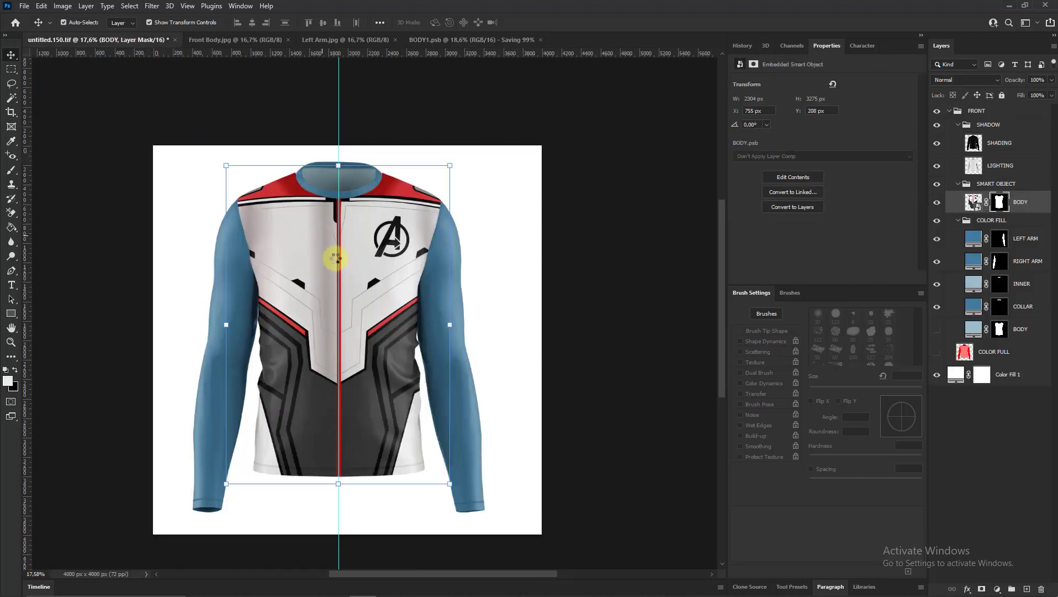
{"action": "scroll", "coordinate": [376, 204], "scroll_direction": "up", "scroll_amount": 3}
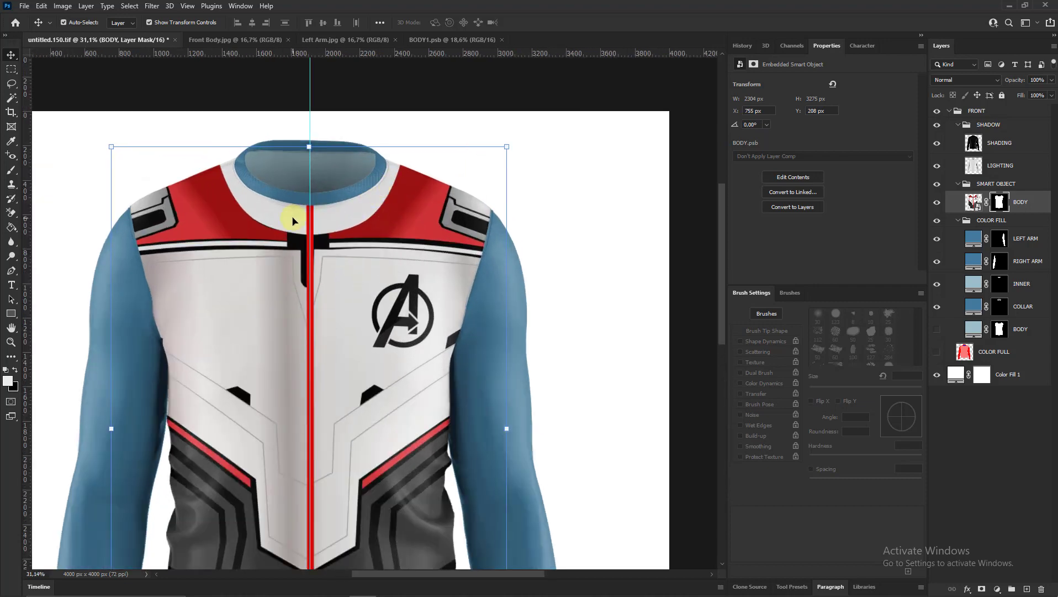
{"action": "left_click", "coordinate": [425, 38]}
{"action": "scroll", "coordinate": [370, 113], "scroll_direction": "up", "scroll_amount": 2}
{"action": "scroll", "coordinate": [323, 202], "scroll_direction": "up", "scroll_amount": 2}
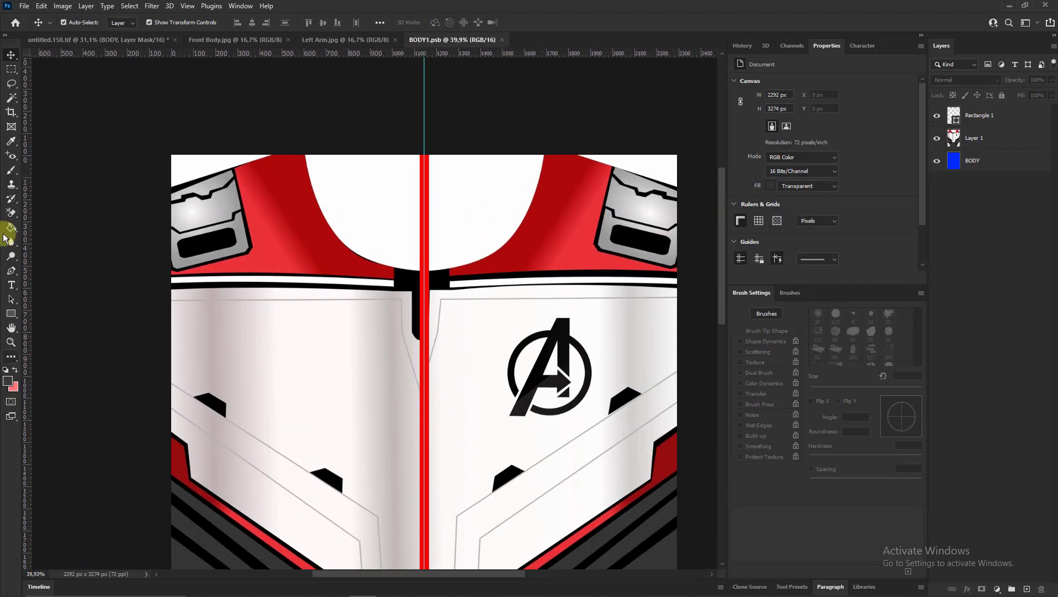
Draw a closed curved pen path around the white neckline gap above Layer 1
{"action": "key", "text": "p"}
{"action": "scroll", "coordinate": [456, 217], "scroll_direction": "up", "scroll_amount": 2}
{"action": "left_click", "coordinate": [956, 138]}
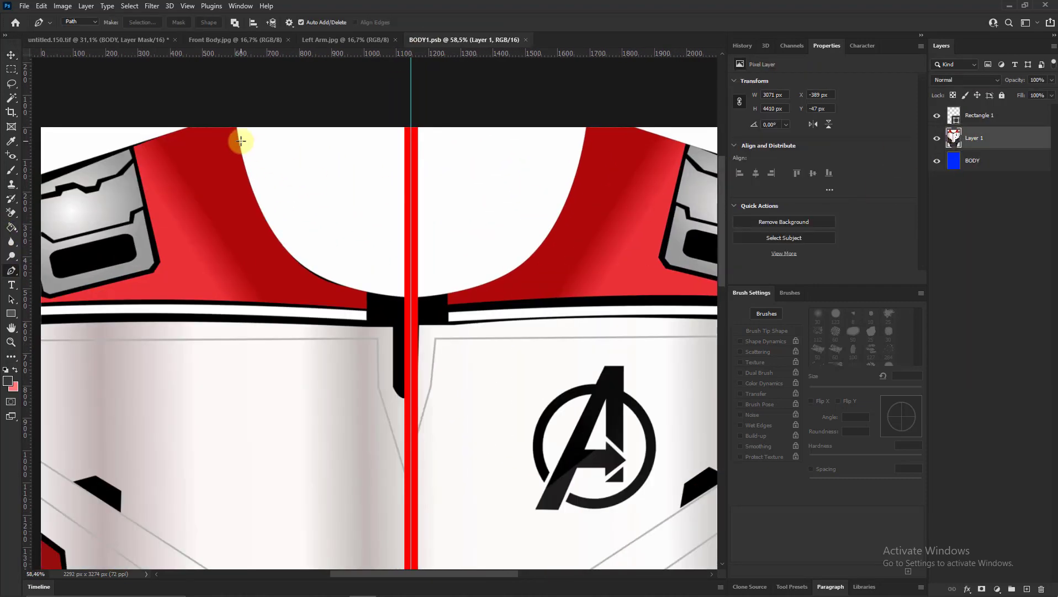
{"action": "left_click", "coordinate": [223, 110]}
{"action": "left_click_drag", "start_coordinate": [273, 255], "coordinate": [308, 296]}
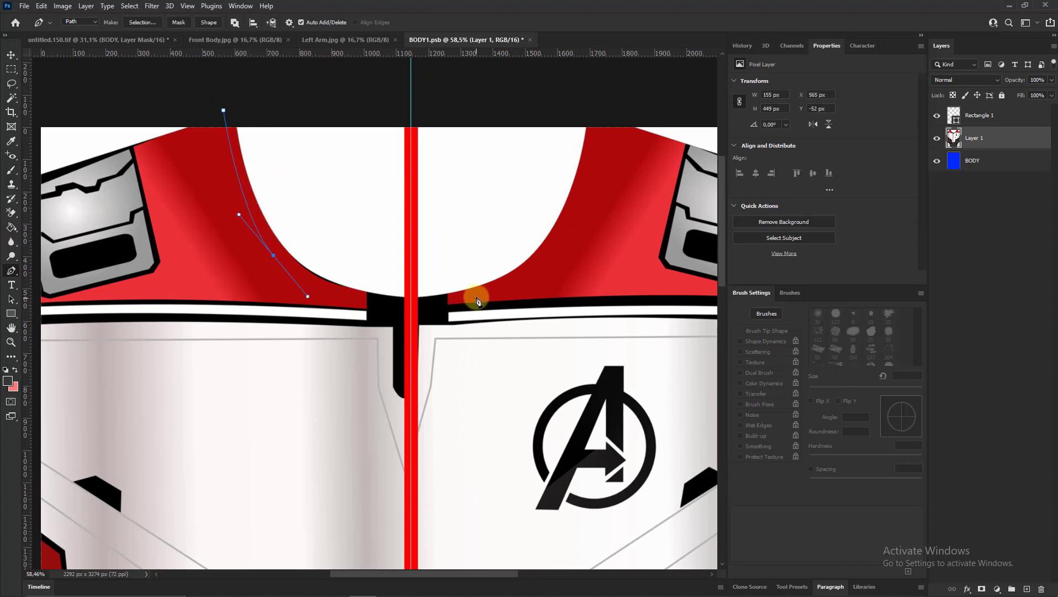
{"action": "left_click_drag", "start_coordinate": [479, 291], "coordinate": [541, 273]}
{"action": "left_click_drag", "start_coordinate": [613, 141], "coordinate": [613, 138]}
{"action": "left_click", "coordinate": [607, 111]}
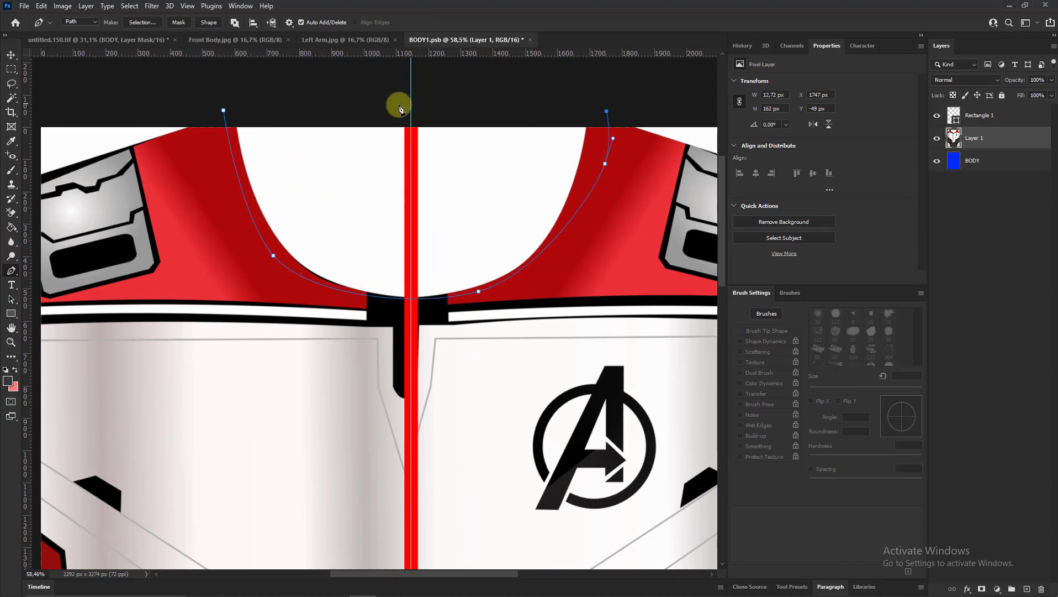
{"action": "left_click", "coordinate": [223, 110]}
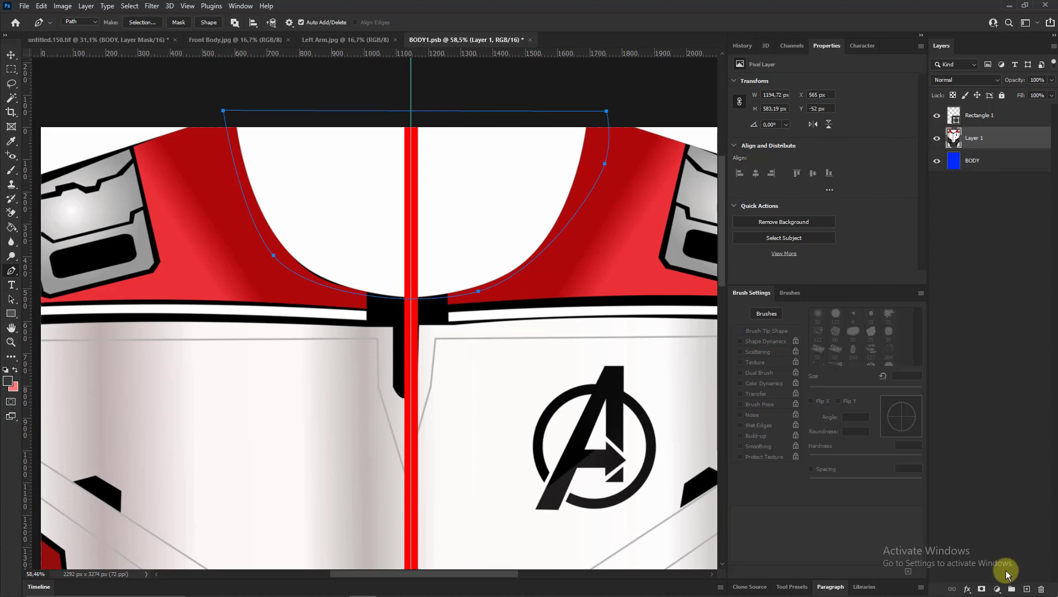
Fill the neckline path with a Solid Color layer of sampled dark red
{"action": "left_click", "coordinate": [997, 589]}
{"action": "left_click", "coordinate": [973, 407]}
{"action": "left_click_drag", "start_coordinate": [288, 268], "coordinate": [326, 251]}
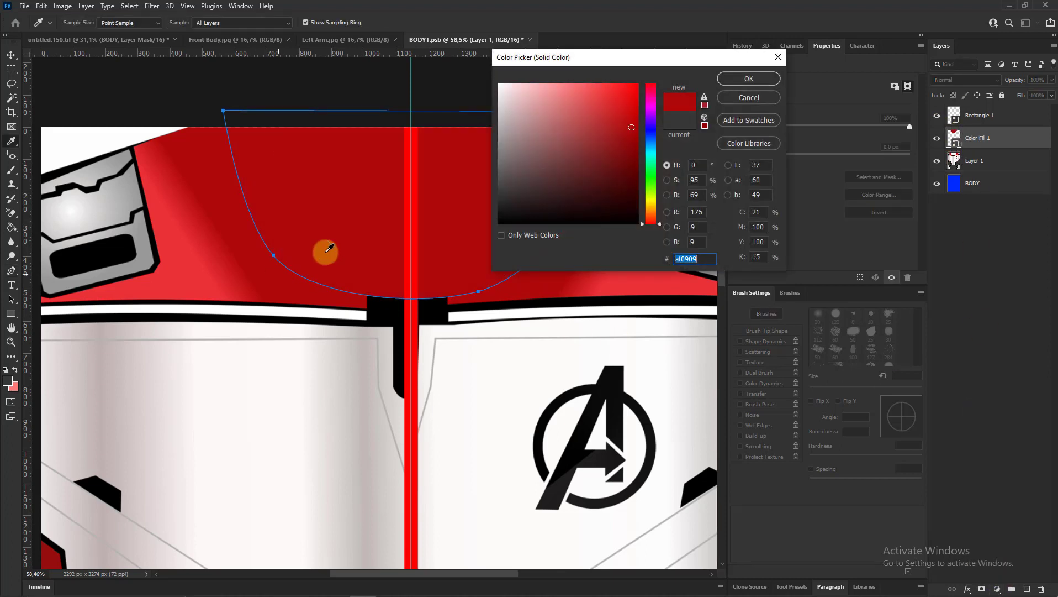
{"action": "left_click", "coordinate": [729, 81]}
Adjust the fill layer, save BODY1.psb and return to the mockup
{"action": "left_click", "coordinate": [10, 54]}
{"action": "mouse_move", "coordinate": [973, 138]}
{"action": "left_mouse_down"}
{"action": "mouse_move", "coordinate": [980, 166]}
{"action": "mouse_move", "coordinate": [980, 135]}
{"action": "left_mouse_up"}
{"action": "scroll", "coordinate": [608, 177], "scroll_direction": "down", "scroll_amount": 3}
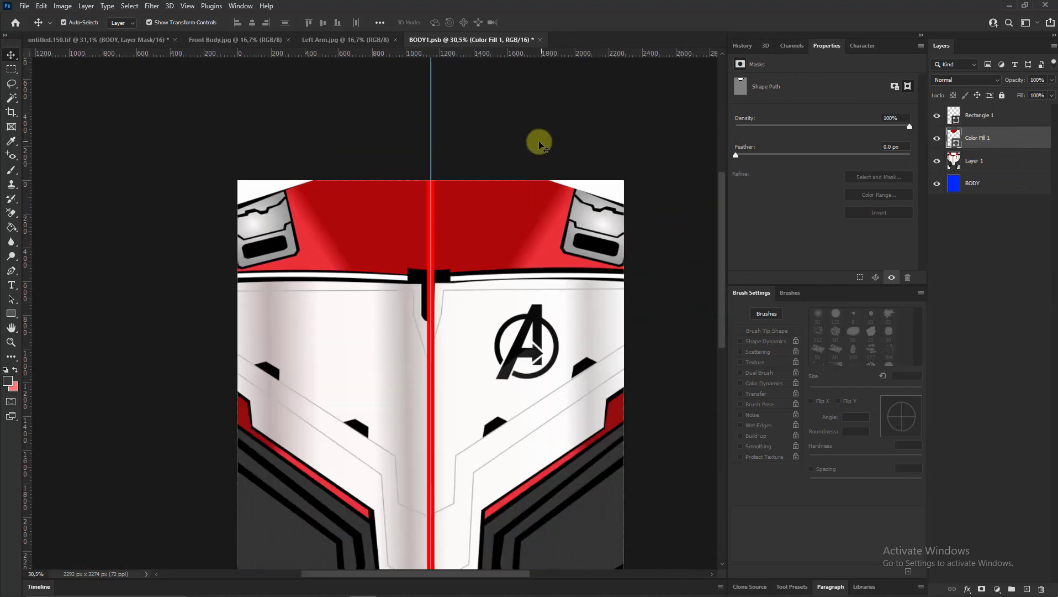
{"action": "left_click", "coordinate": [538, 142]}
{"action": "key", "text": "ctrl+s"}
{"action": "left_click", "coordinate": [154, 40]}
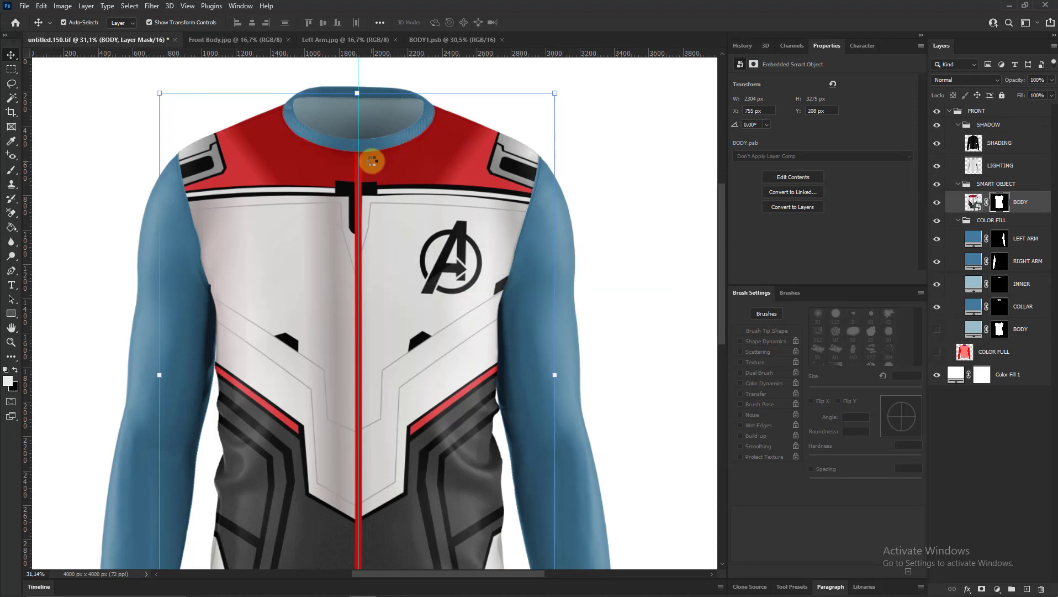
Set the working colour to red taken from the body design file
{"action": "scroll", "coordinate": [372, 160], "scroll_direction": "down", "scroll_amount": 3}
{"action": "scroll", "coordinate": [373, 200], "scroll_direction": "up", "scroll_amount": 2}
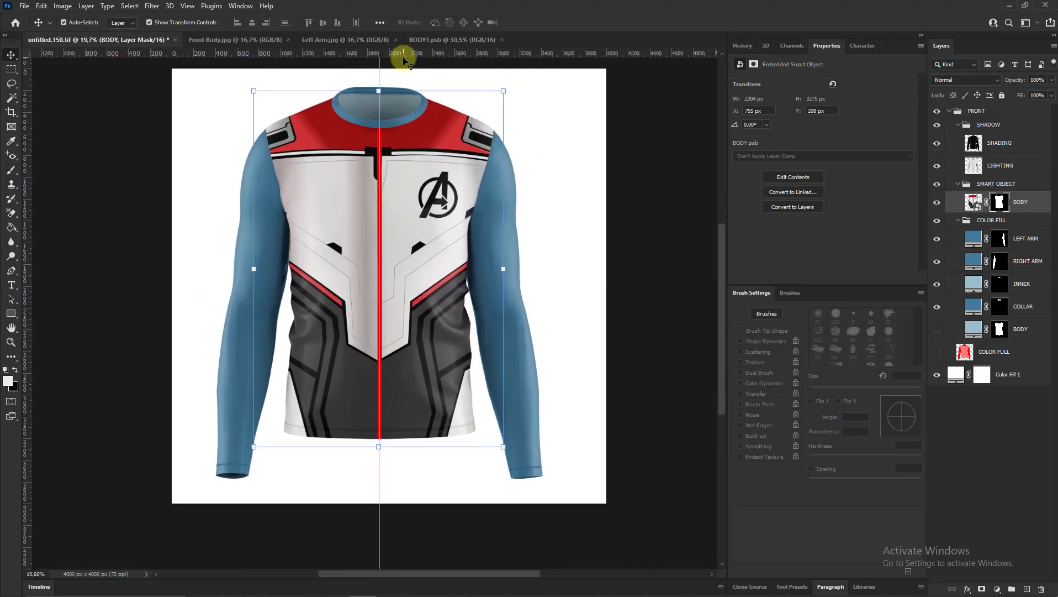
{"action": "left_click", "coordinate": [442, 40]}
{"action": "left_click", "coordinate": [745, 80]}
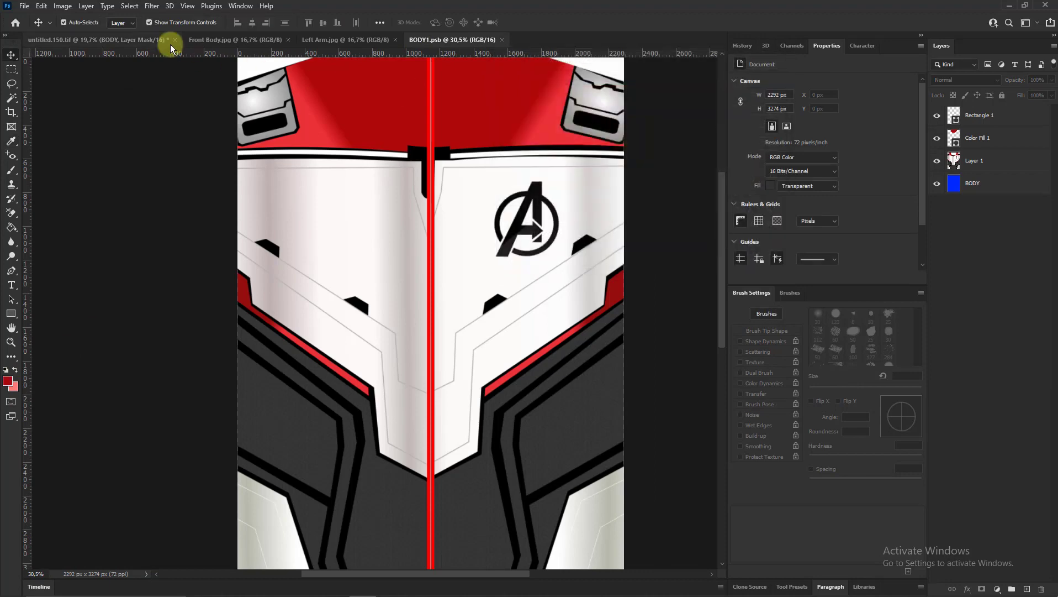
{"action": "left_click", "coordinate": [171, 45]}
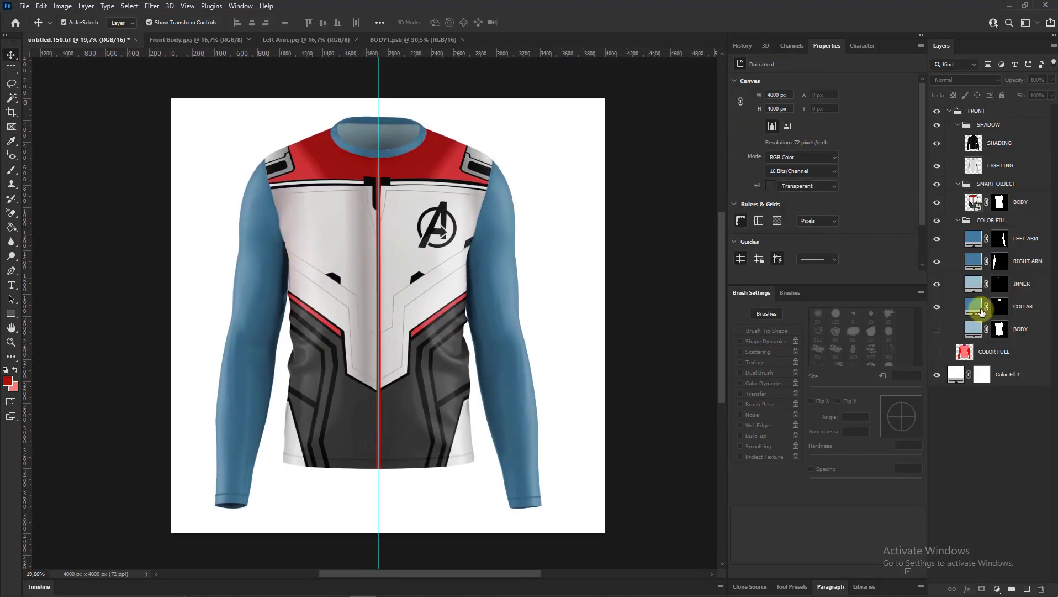
Recolour the COLLAR fill red and the INNER fill light grey sampled from the chest
{"action": "double_click", "coordinate": [979, 310]}
{"action": "left_click", "coordinate": [8, 381]}
{"action": "left_click", "coordinate": [749, 78]}
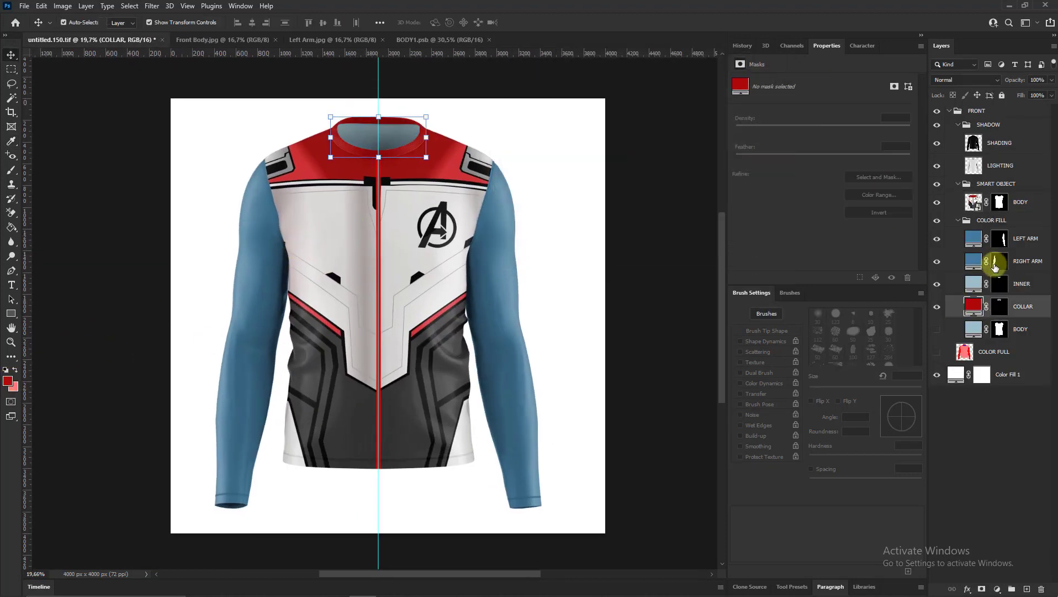
{"action": "double_click", "coordinate": [973, 283]}
{"action": "left_click", "coordinate": [334, 253]}
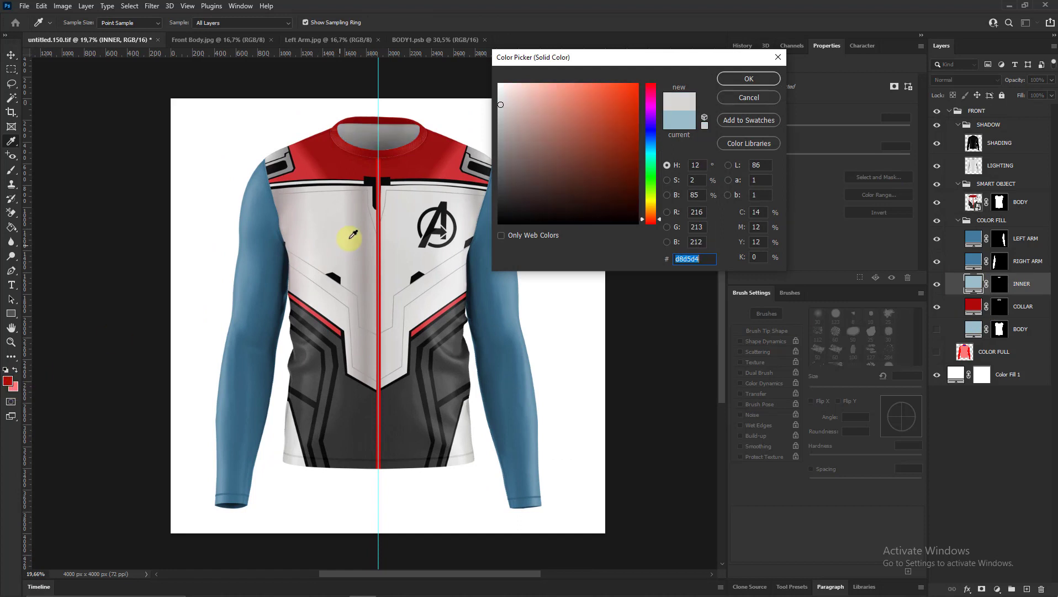
{"action": "left_click", "coordinate": [749, 79]}
{"action": "left_click", "coordinate": [689, 228]}
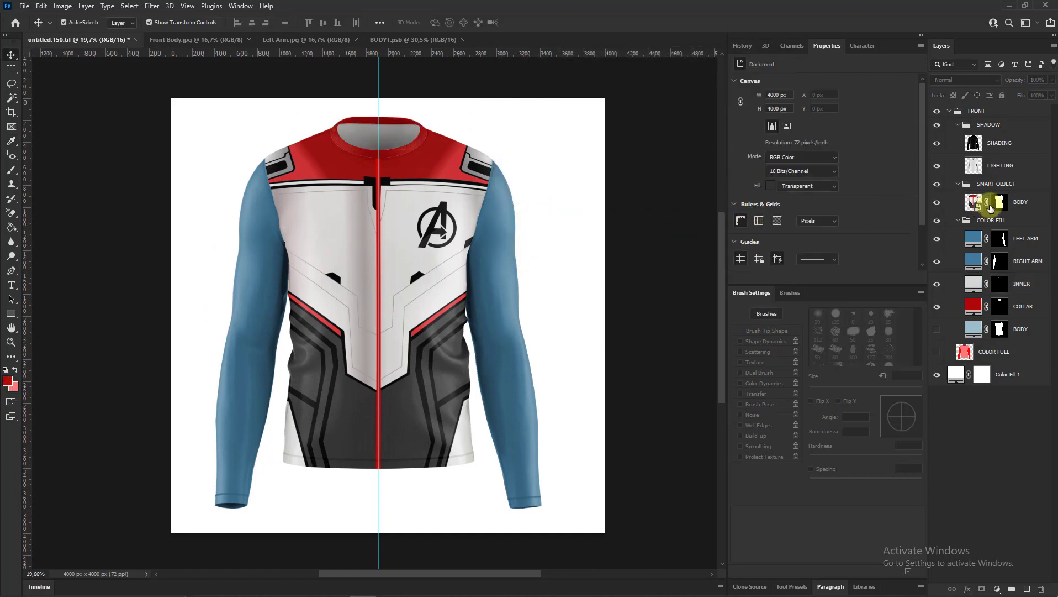
{"action": "left_click", "coordinate": [989, 206]}
Hide the blue sleeve fills and draw a red rectangle covering the left-hand sleeve
{"action": "left_click_drag", "start_coordinate": [936, 260], "coordinate": [935, 238]}
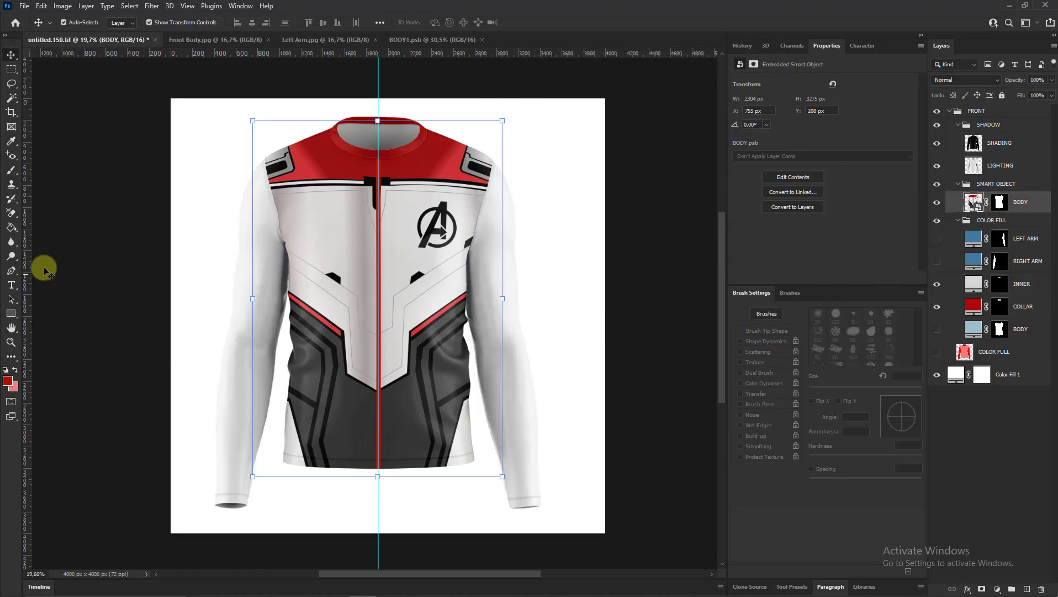
{"action": "left_click", "coordinate": [11, 314]}
{"action": "left_click_drag", "start_coordinate": [196, 159], "coordinate": [318, 521]}
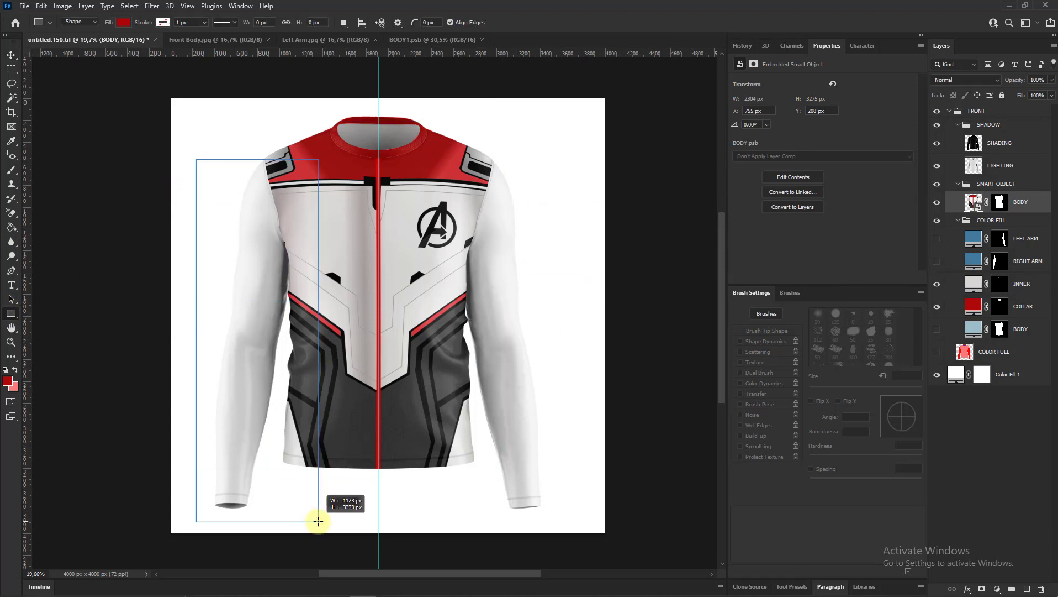
{"action": "key", "text": "v"}
{"action": "left_click_drag", "start_coordinate": [202, 210], "coordinate": [205, 200]}
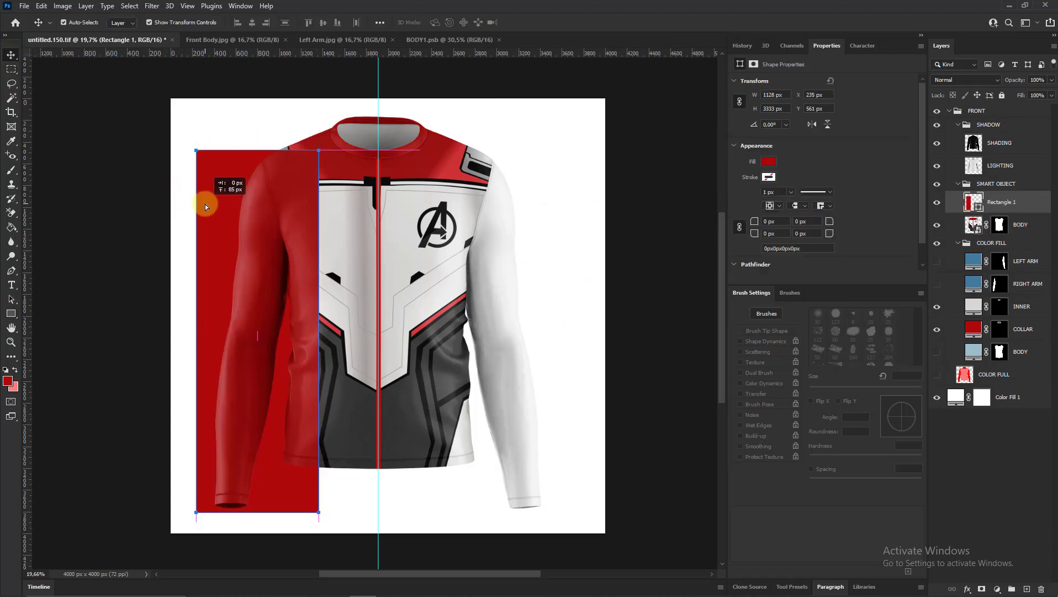
{"action": "left_click_drag", "start_coordinate": [319, 332], "coordinate": [330, 331]}
{"action": "left_click", "coordinate": [544, 25]}
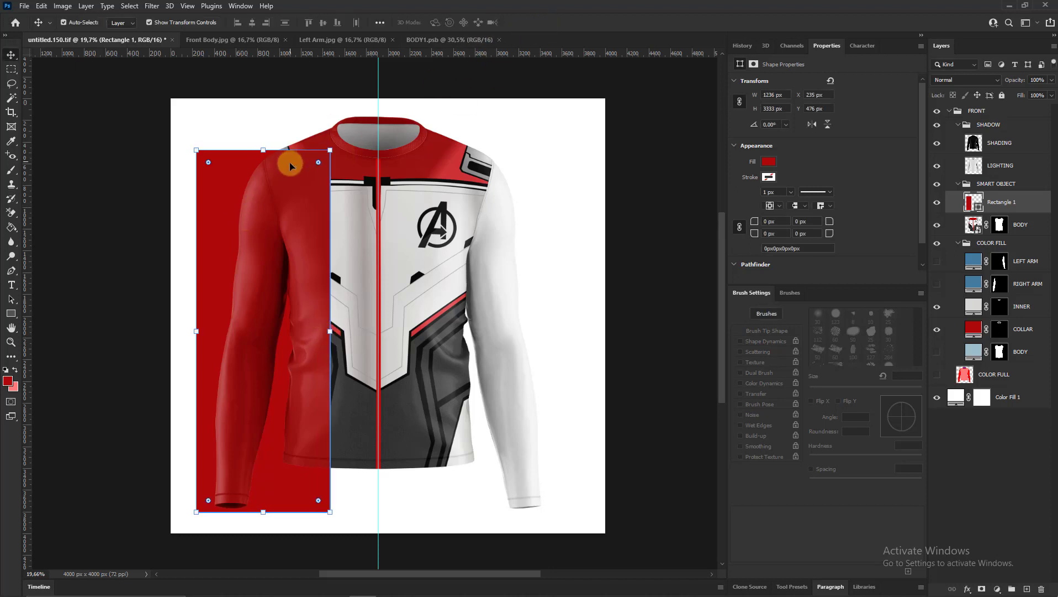
Rasterize the rectangle layer and name it RIGHT ARM
{"action": "right_click", "coordinate": [1013, 208]}
{"action": "left_click", "coordinate": [884, 298]}
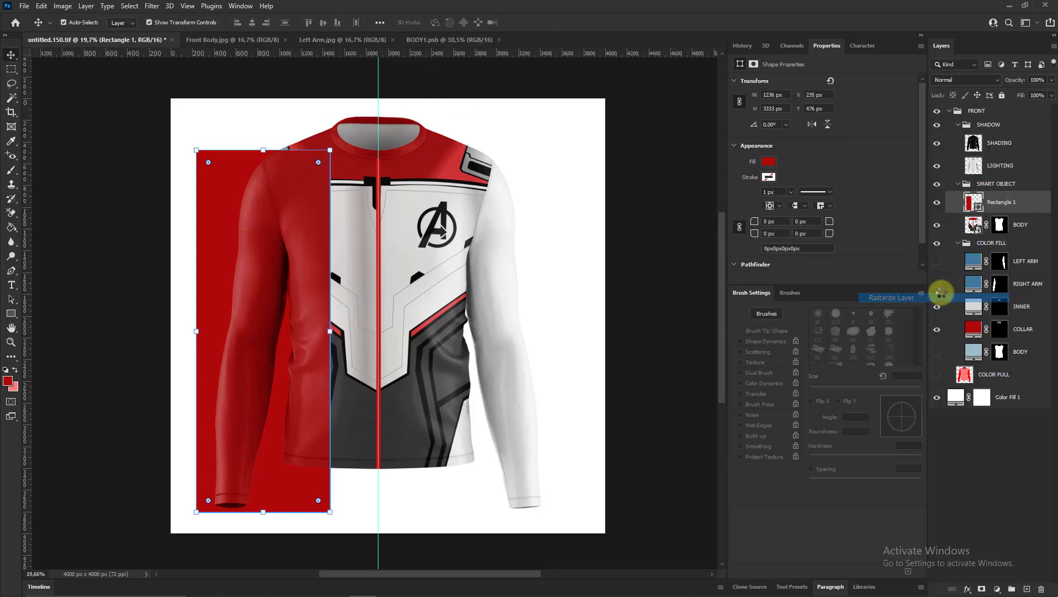
{"action": "right_click", "coordinate": [999, 203]}
{"action": "left_click", "coordinate": [1004, 206]}
{"action": "type", "text": "RIGHT ARM"}
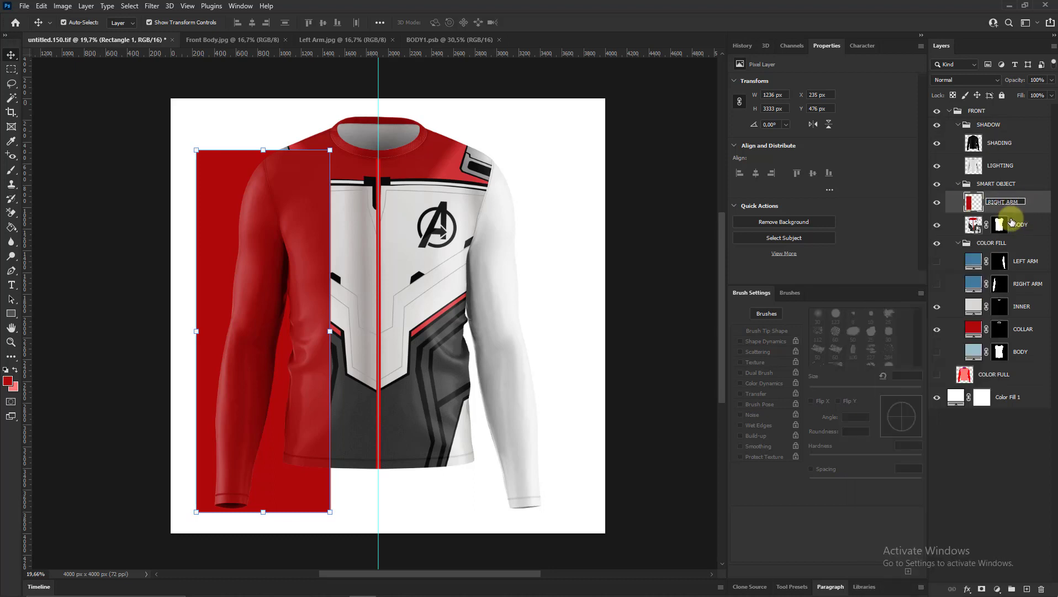
{"action": "key", "text": "Return"}
Duplicate RIGHT ARM as LEFT ARM and move it over the right-hand sleeve
{"action": "right_click", "coordinate": [1015, 203]}
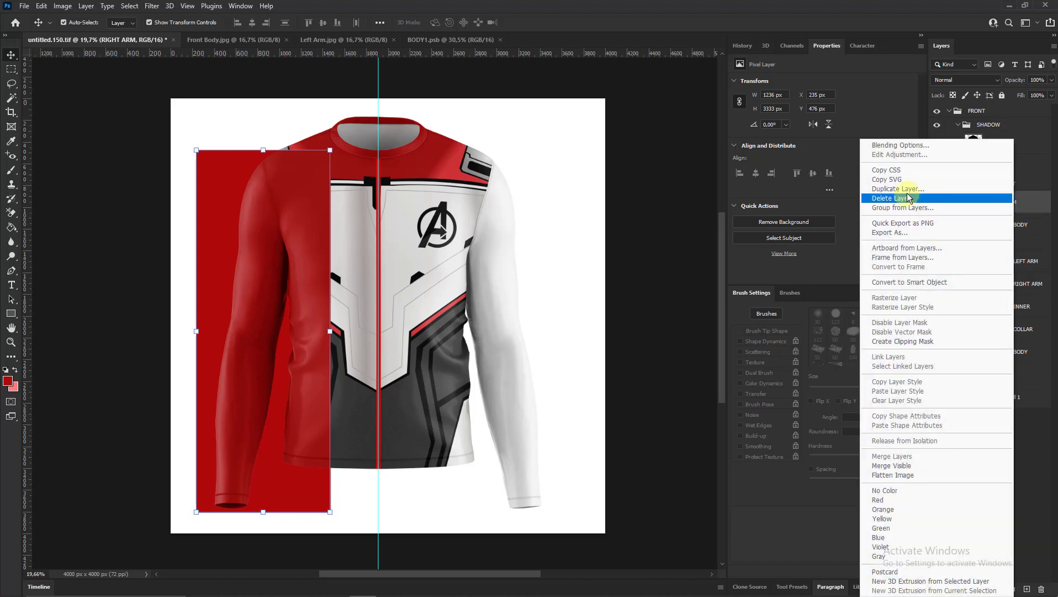
{"action": "left_click", "coordinate": [910, 198]}
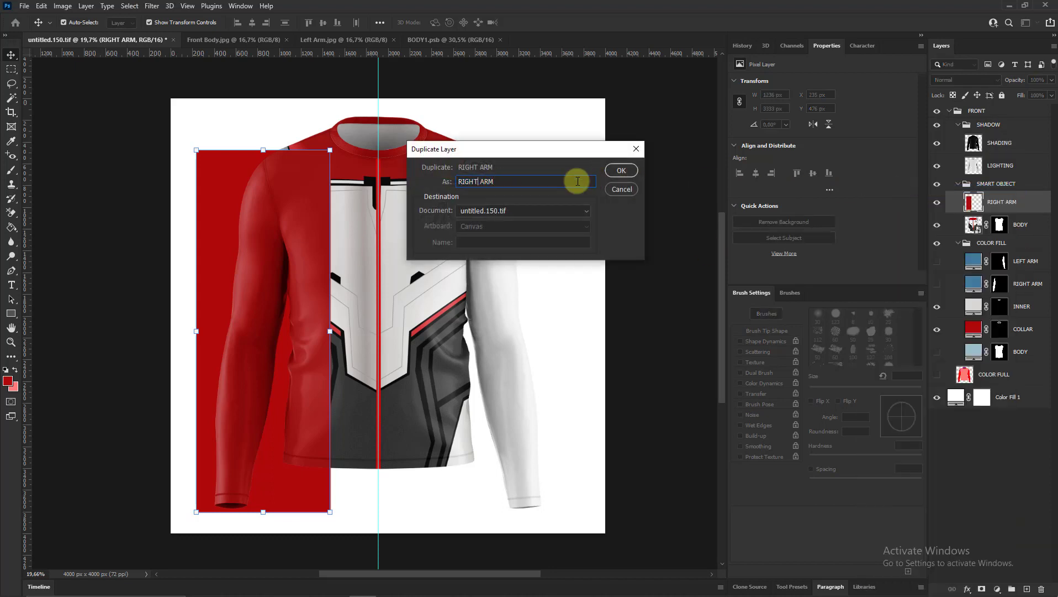
{"action": "key", "text": "Return"}
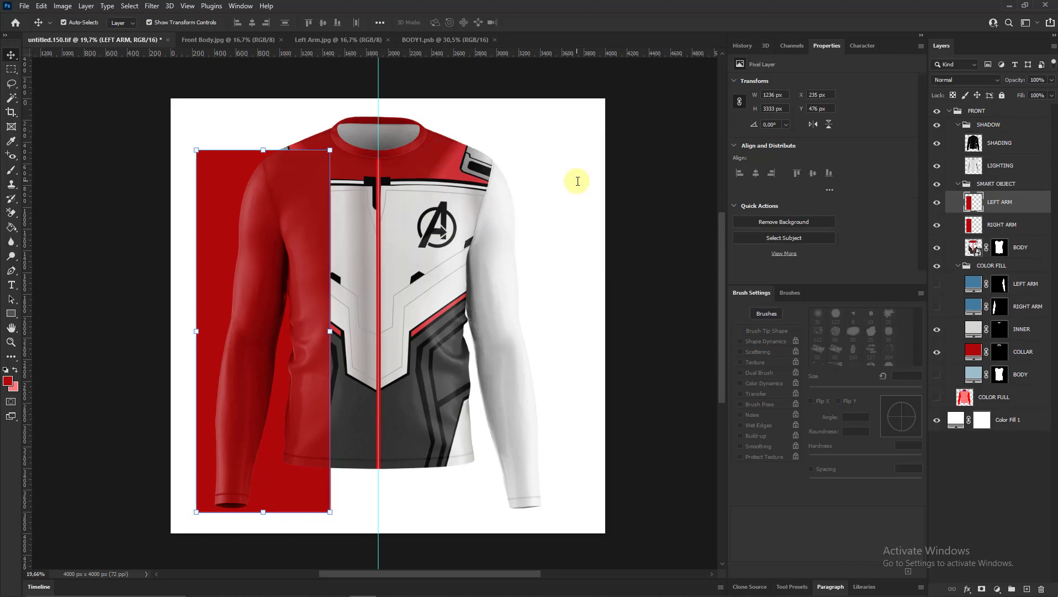
{"action": "left_click_drag", "start_coordinate": [237, 175], "coordinate": [485, 180]}
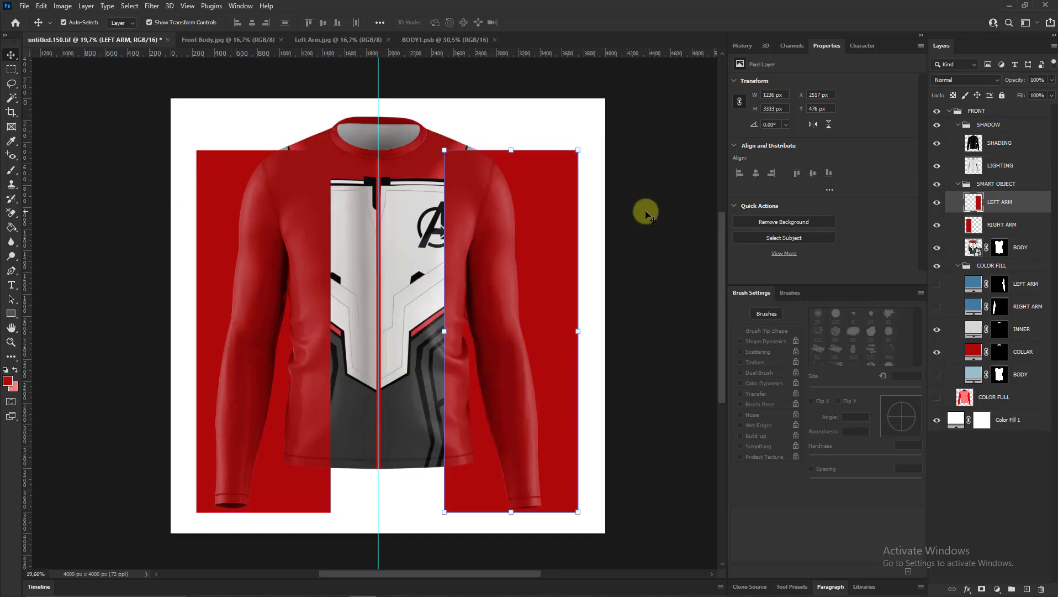
Convert RIGHT ARM into a smart object and open its contents
{"action": "right_click", "coordinate": [1008, 224]}
{"action": "left_click", "coordinate": [933, 276]}
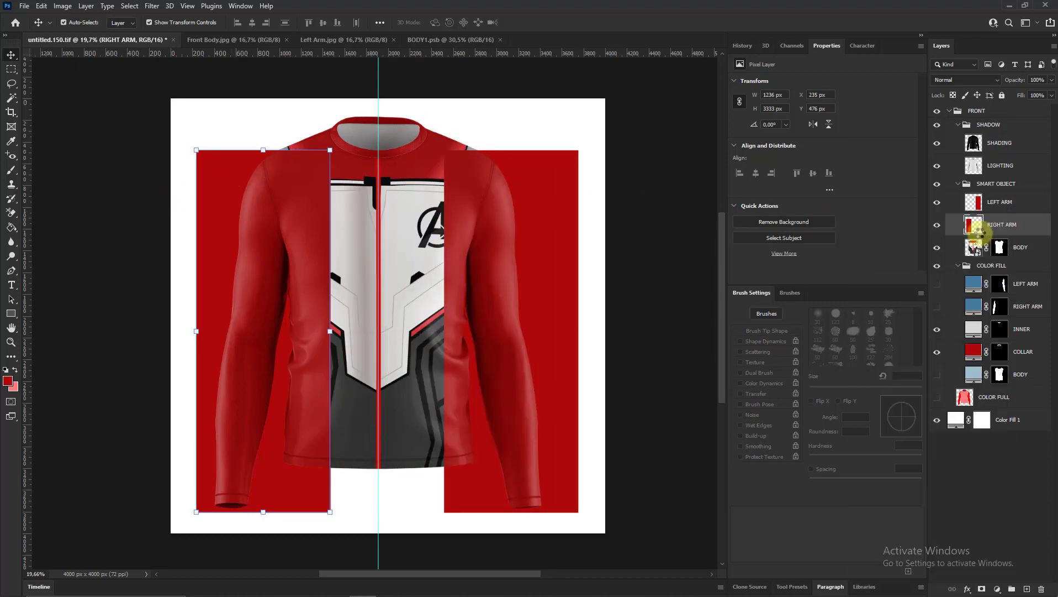
{"action": "double_click", "coordinate": [977, 231]}
Bring the Left Arm.jpg sleeve artwork into RIGHT ARM1.psb, scaled down and moved to the top
{"action": "left_click", "coordinate": [375, 40]}
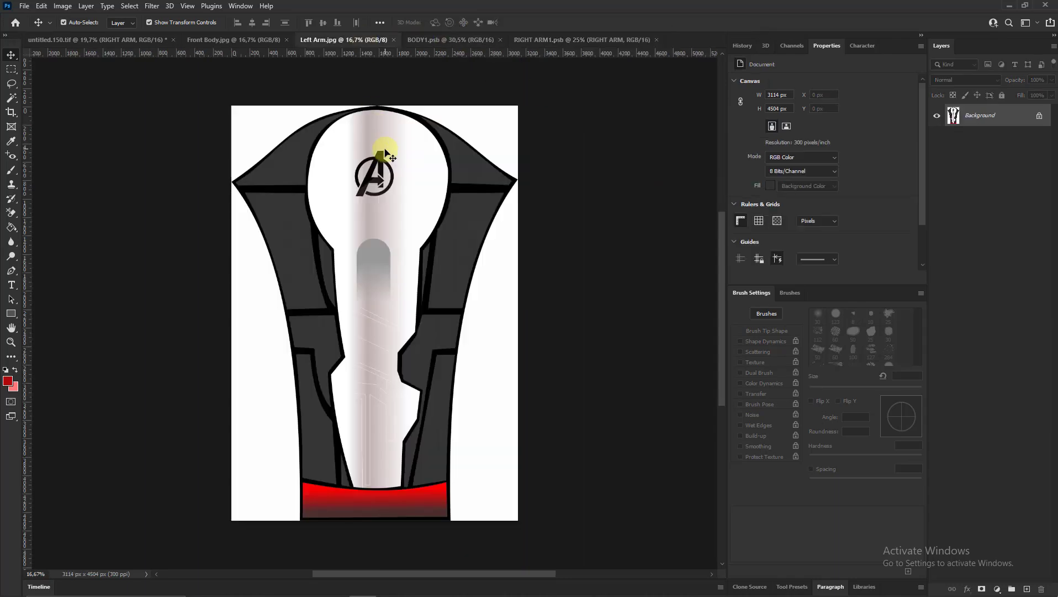
{"action": "left_click", "coordinate": [1046, 120]}
{"action": "left_click_drag", "start_coordinate": [376, 277], "coordinate": [425, 194]}
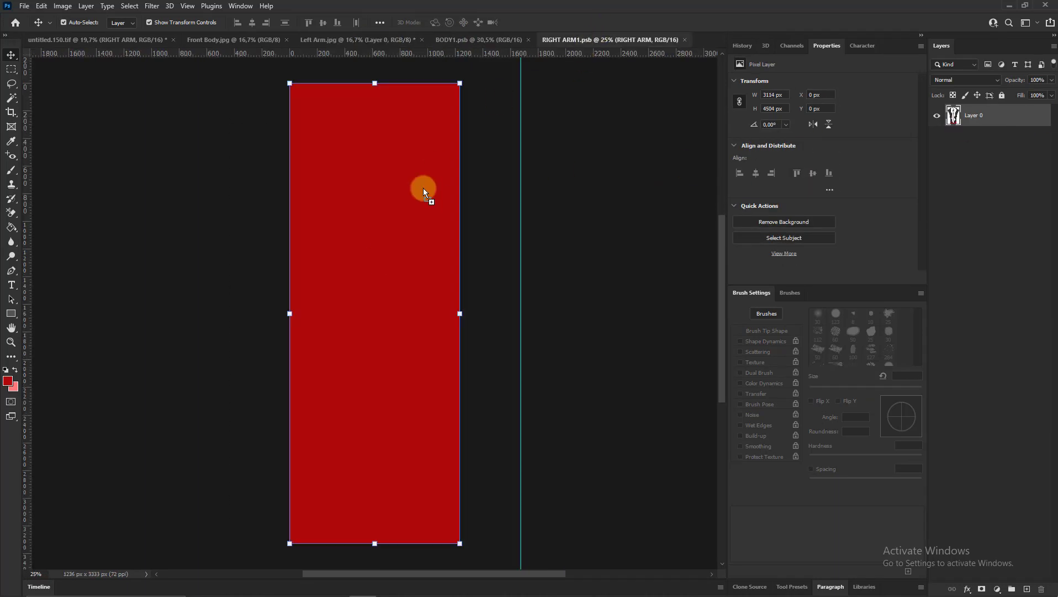
{"action": "left_click", "coordinate": [517, 233]}
{"action": "scroll", "coordinate": [391, 308], "scroll_direction": "down", "scroll_amount": 3}
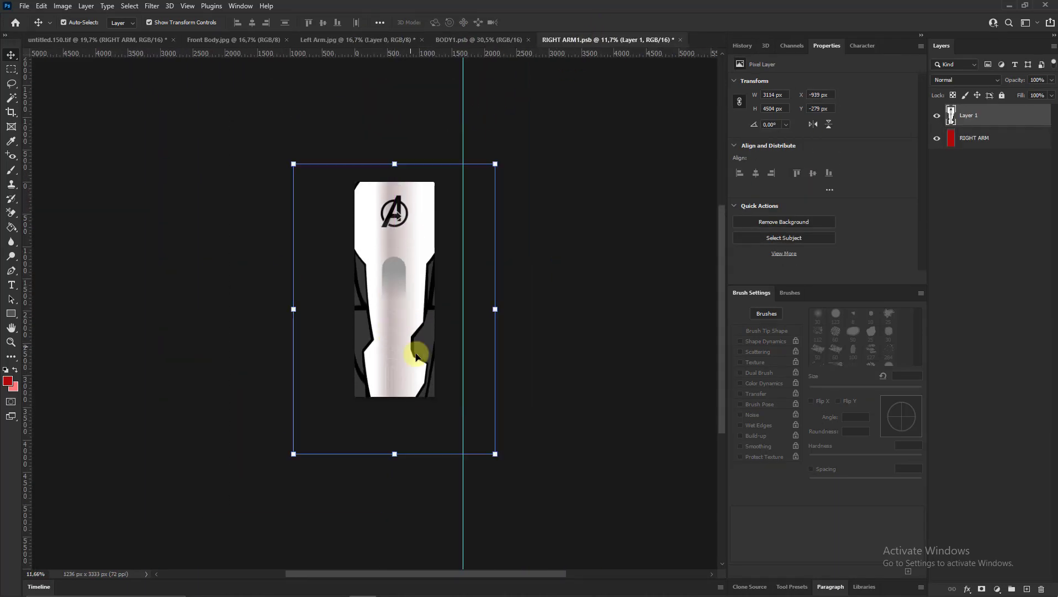
{"action": "left_click_drag", "start_coordinate": [494, 454], "coordinate": [478, 423]}
{"action": "left_click_drag", "start_coordinate": [417, 329], "coordinate": [412, 309]}
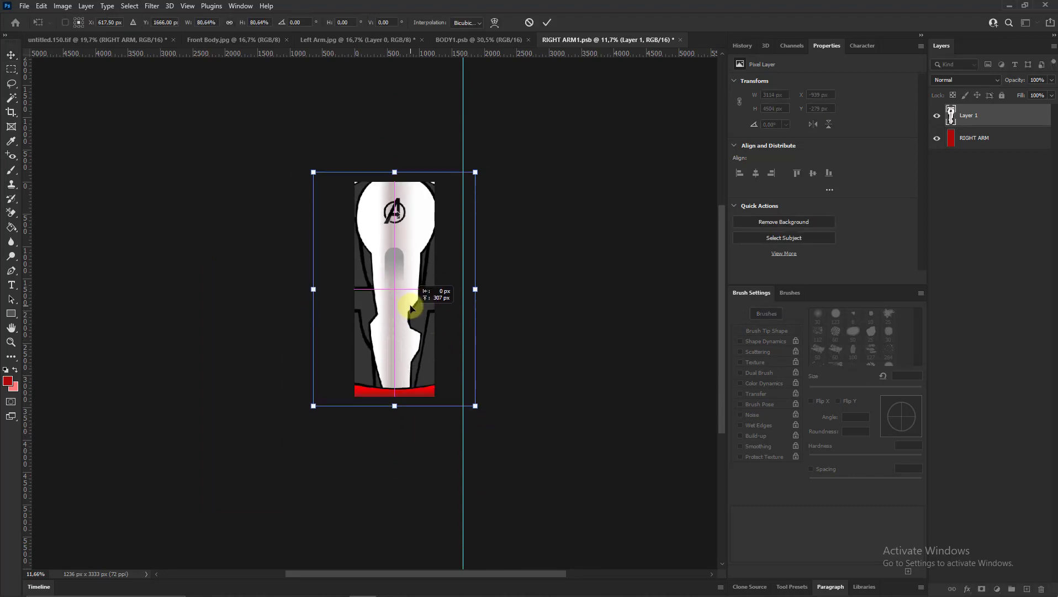
{"action": "key", "text": "Return"}
Resize the sleeve artwork and save RIGHT ARM1.psb
{"action": "scroll", "coordinate": [435, 343], "scroll_direction": "up", "scroll_amount": 1}
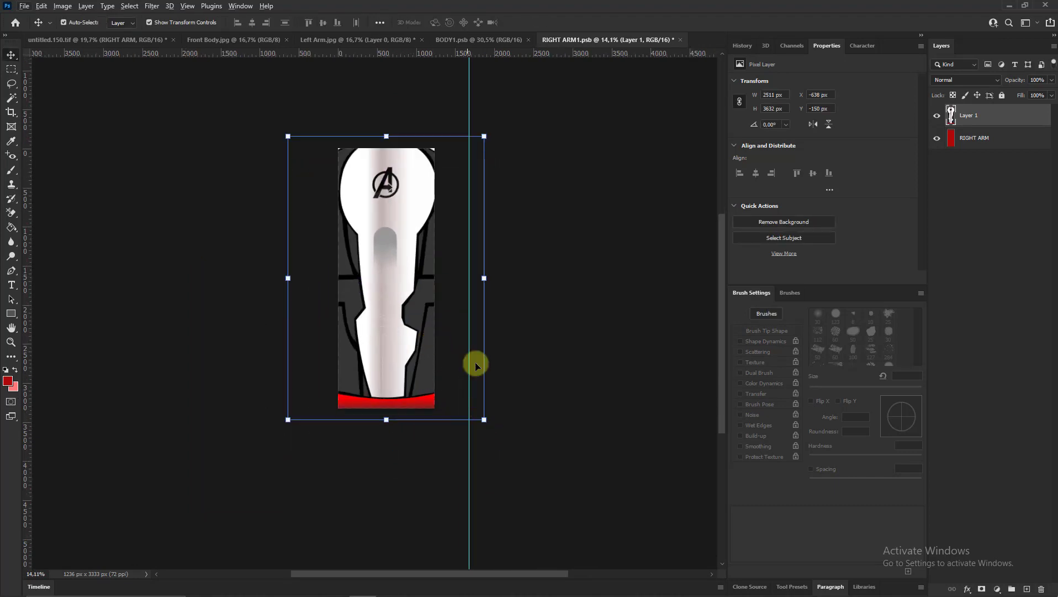
{"action": "left_click", "coordinate": [484, 278]}
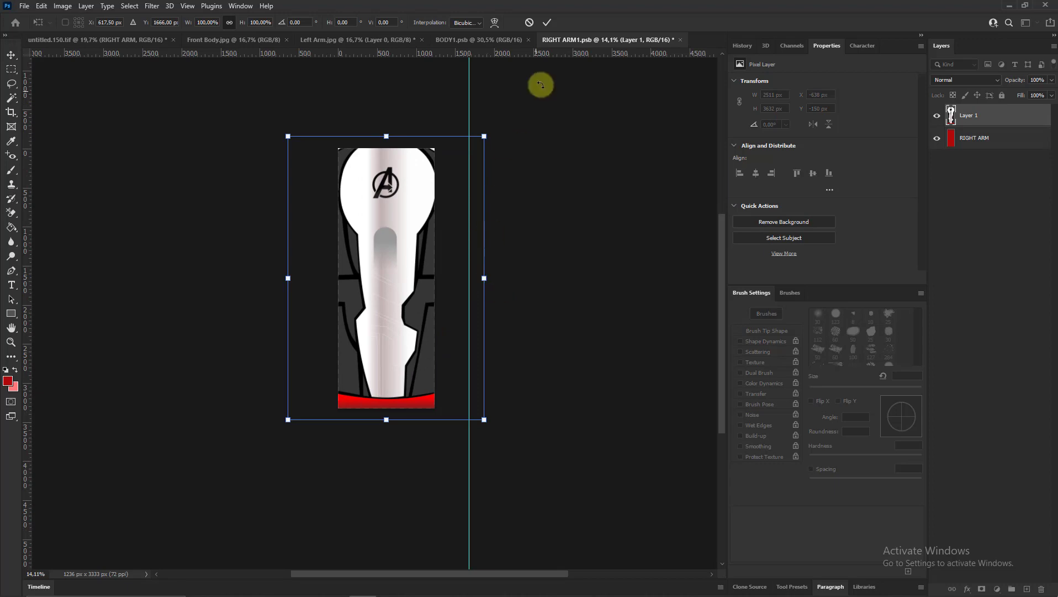
{"action": "type", "text": "617"}
{"action": "key", "text": "Return"}
{"action": "left_click", "coordinate": [24, 6]}
{"action": "left_click", "coordinate": [34, 130]}
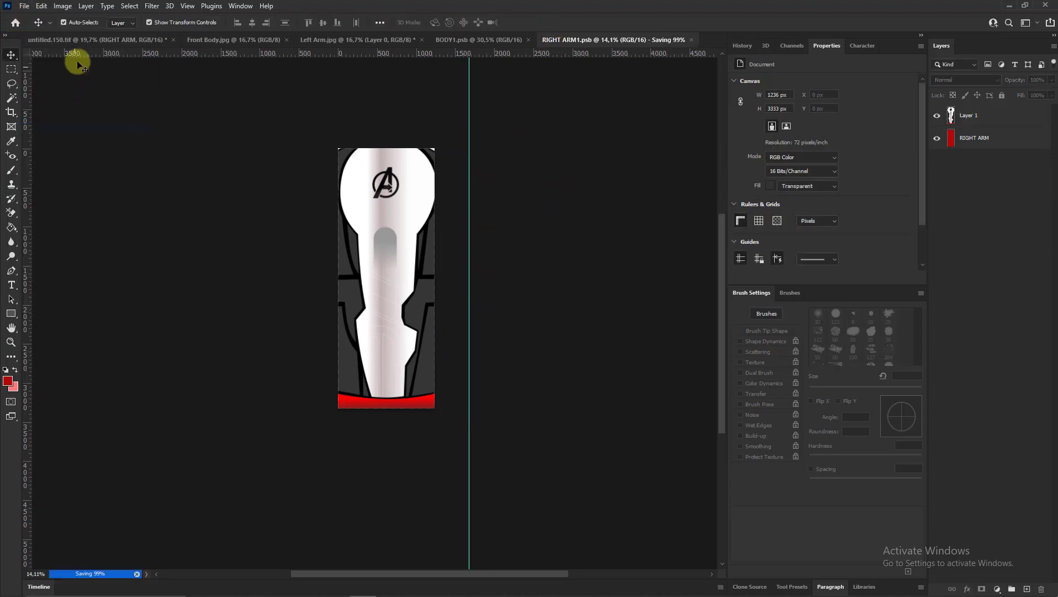
{"action": "left_click", "coordinate": [297, 180]}
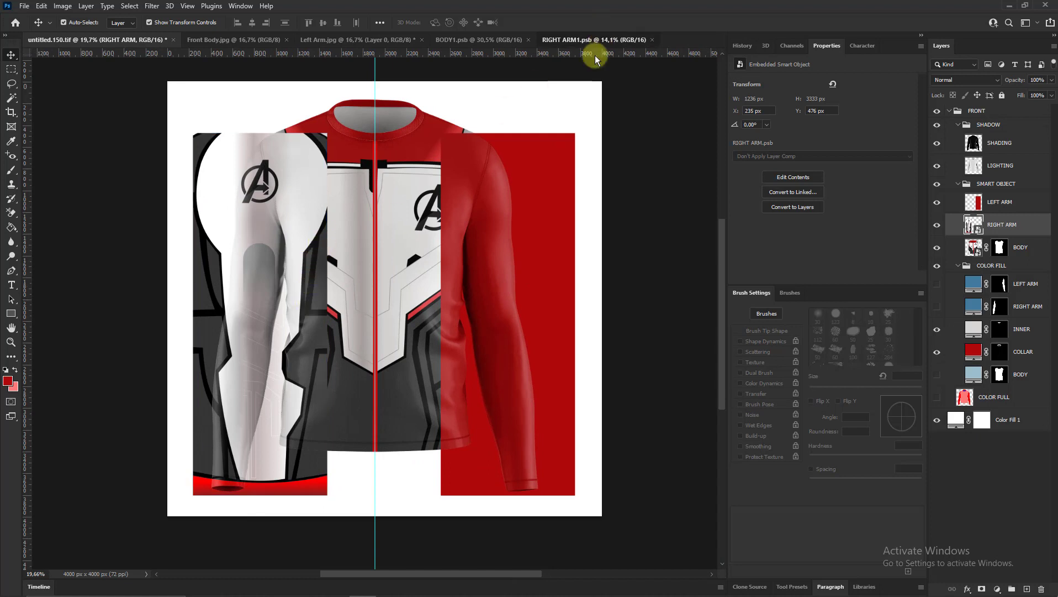
Add a tall thin red stripe down the sleeve artwork, centred horizontally
{"action": "left_click", "coordinate": [594, 40]}
{"action": "left_click", "coordinate": [11, 313]}
{"action": "left_click_drag", "start_coordinate": [383, 127], "coordinate": [387, 436]}
{"action": "left_click", "coordinate": [11, 54]}
{"action": "left_click", "coordinate": [966, 166], "text": "ctrl"}
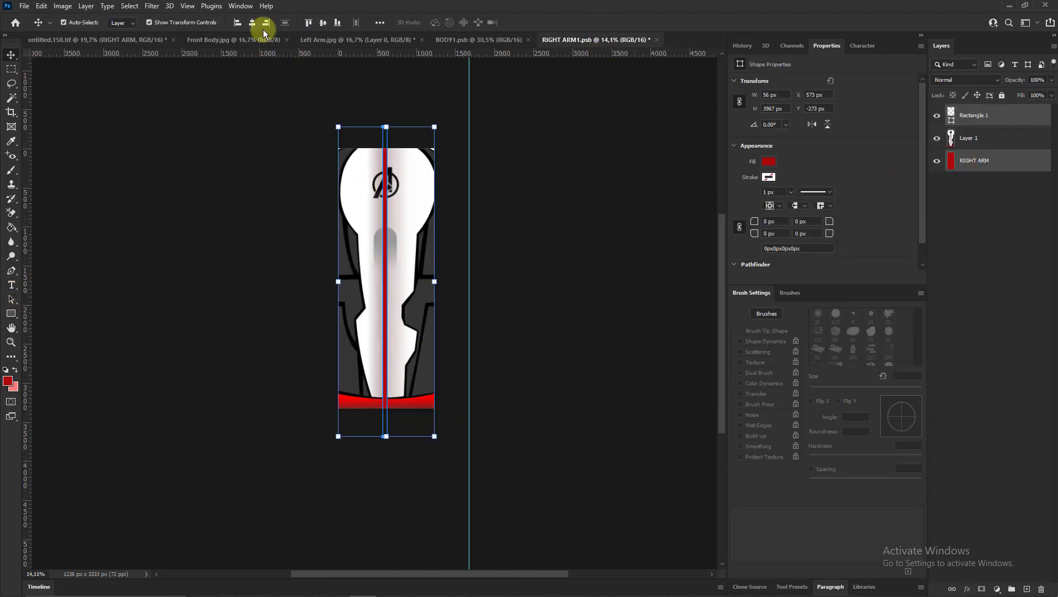
{"action": "left_click", "coordinate": [252, 22]}
{"action": "left_click", "coordinate": [24, 5]}
{"action": "left_click", "coordinate": [49, 128]}
Rotate the RIGHT ARM design about 9° and position it on the left-hand sleeve
{"action": "left_click", "coordinate": [93, 40]}
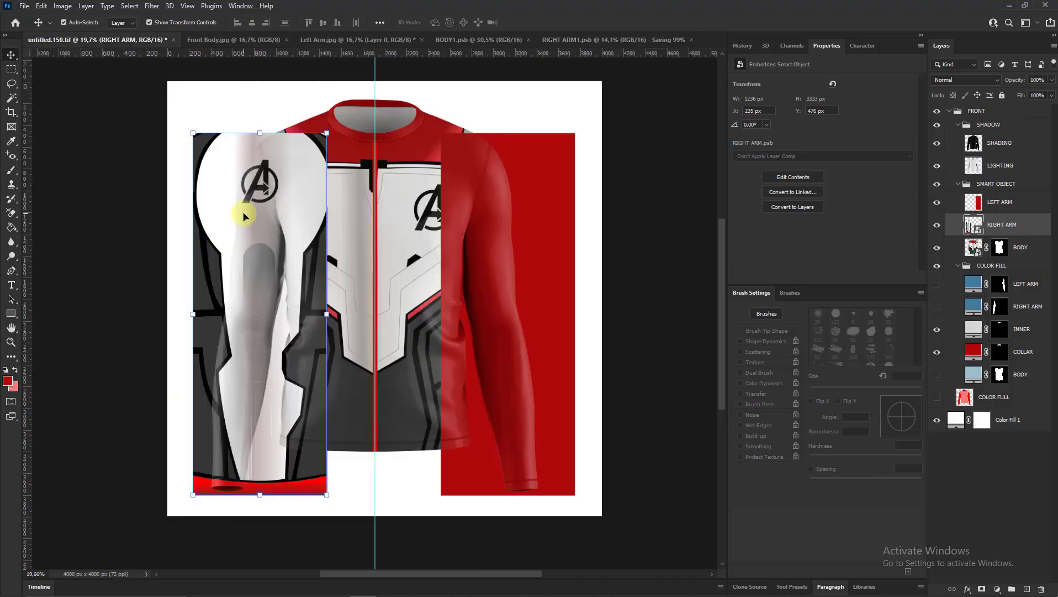
{"action": "key", "text": "ctrl+t"}
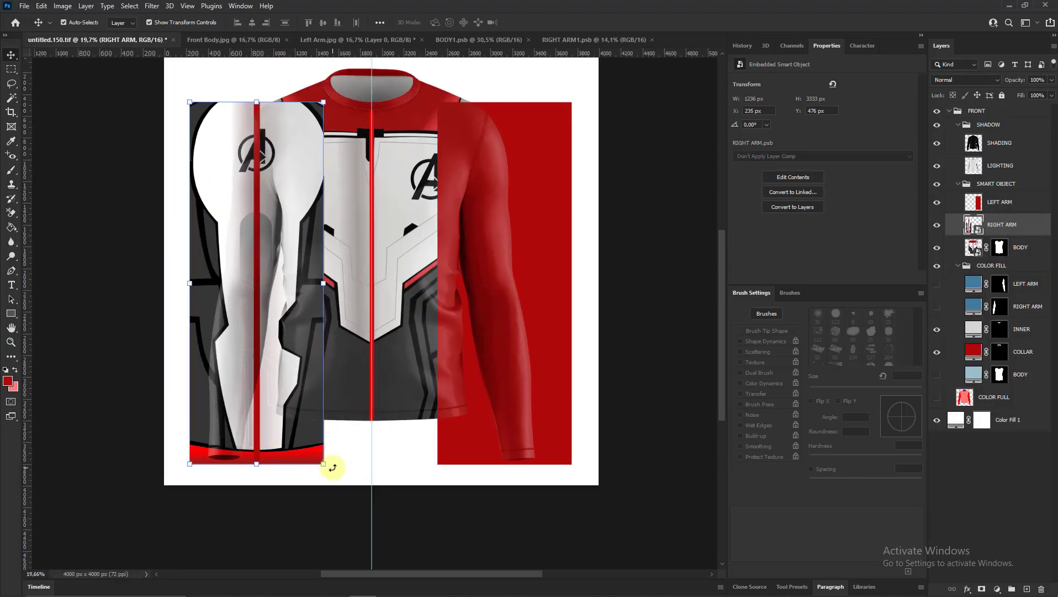
{"action": "left_click_drag", "start_coordinate": [331, 466], "coordinate": [303, 480]}
{"action": "scroll", "coordinate": [303, 480], "scroll_direction": "up", "scroll_amount": 2}
{"action": "mouse_move", "coordinate": [210, 339]}
{"action": "left_mouse_down"}
{"action": "mouse_move", "coordinate": [220, 339]}
{"action": "mouse_move", "coordinate": [220, 169]}
{"action": "mouse_move", "coordinate": [243, 102]}
{"action": "left_mouse_up"}
{"action": "scroll", "coordinate": [219, 339], "scroll_direction": "up", "scroll_amount": 2}
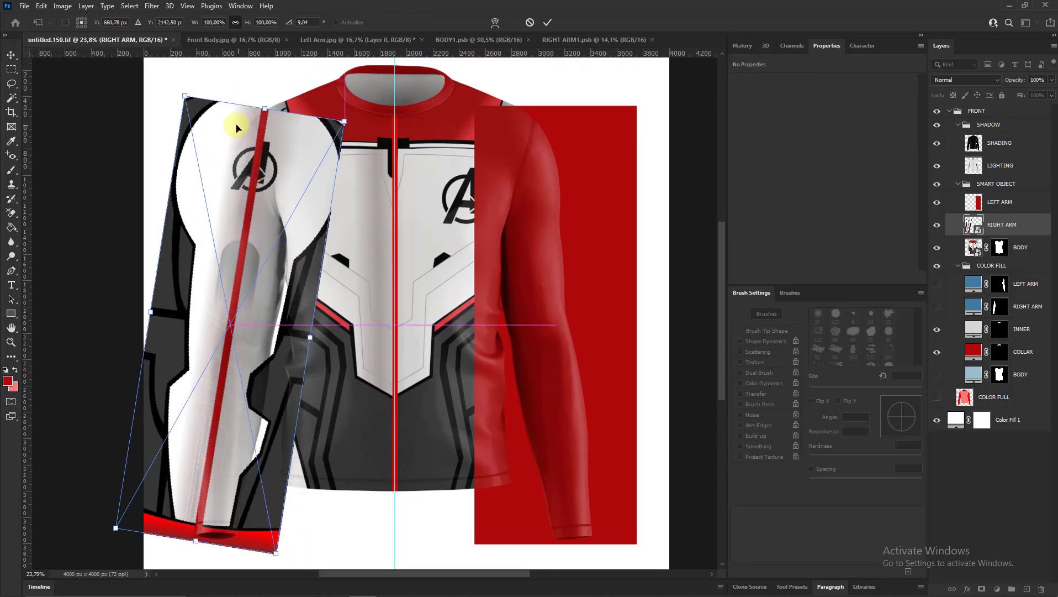
Switch the arm design to a warp grid and bend it along the left-hand sleeve
{"action": "left_click_drag", "start_coordinate": [354, 110], "coordinate": [347, 103]}
{"action": "left_click", "coordinate": [495, 22]}
{"action": "scroll", "coordinate": [201, 189], "scroll_direction": "up", "scroll_amount": 2}
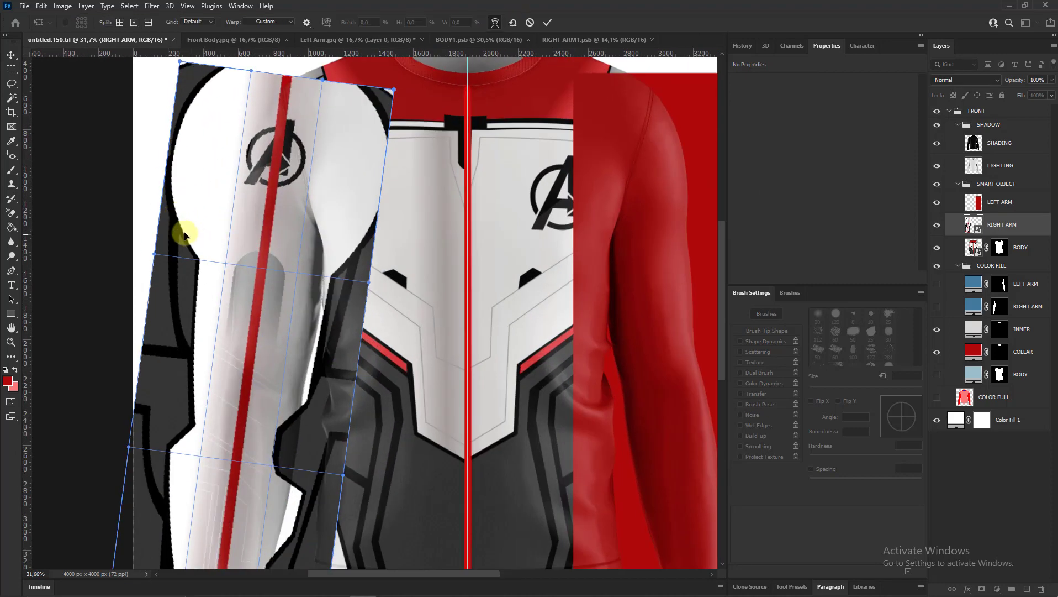
{"action": "left_click_drag", "start_coordinate": [184, 231], "coordinate": [237, 371]}
{"action": "left_click_drag", "start_coordinate": [175, 503], "coordinate": [170, 461]}
{"action": "scroll", "coordinate": [209, 249], "scroll_direction": "down", "scroll_amount": 1}
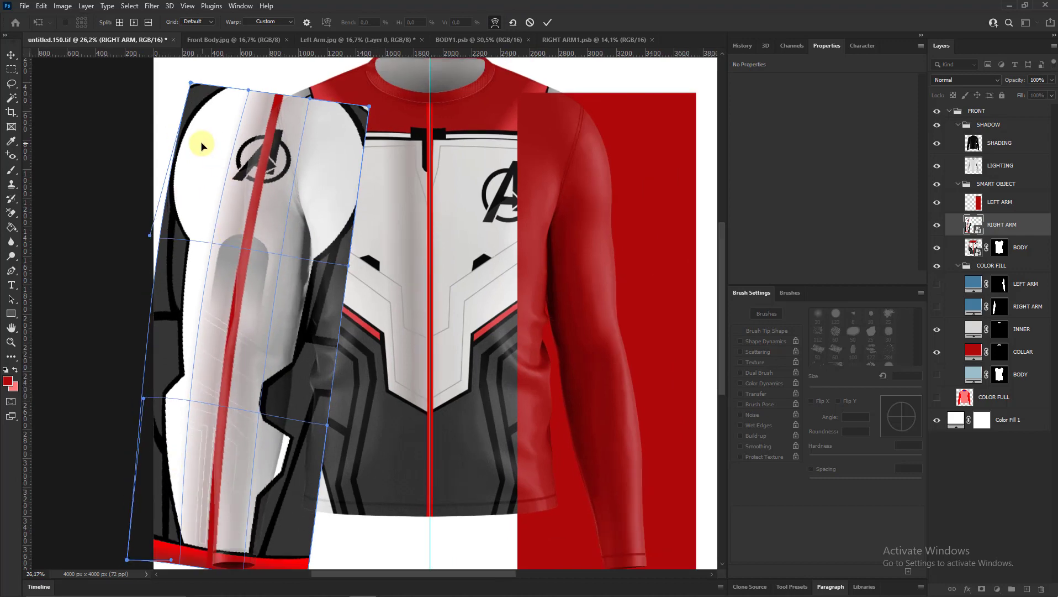
{"action": "left_click_drag", "start_coordinate": [204, 146], "coordinate": [192, 145]}
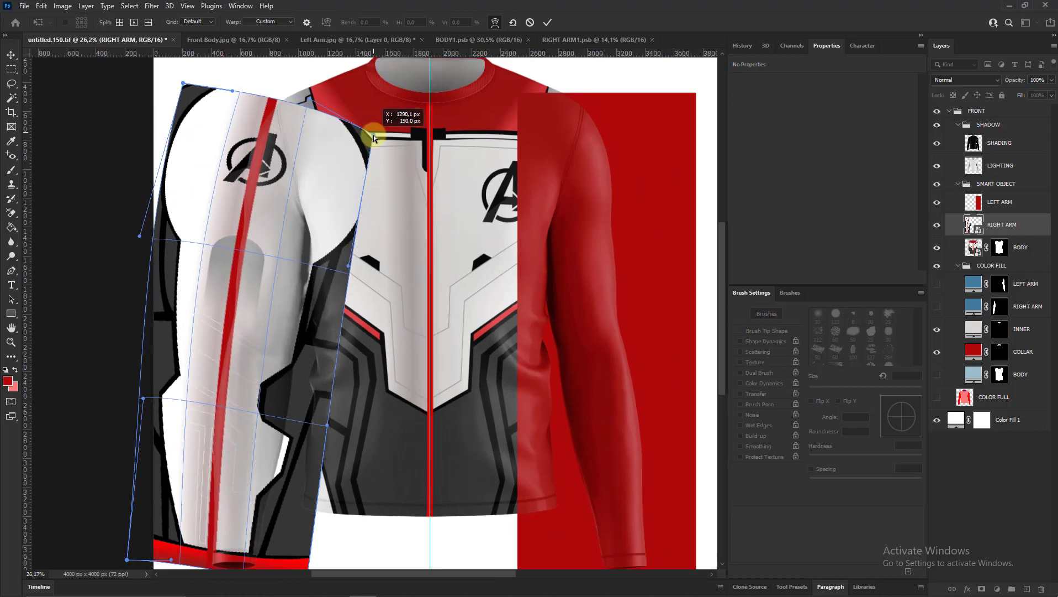
{"action": "scroll", "coordinate": [353, 276], "scroll_direction": "up", "scroll_amount": 2}
{"action": "scroll", "coordinate": [313, 501], "scroll_direction": "down", "scroll_amount": 2}
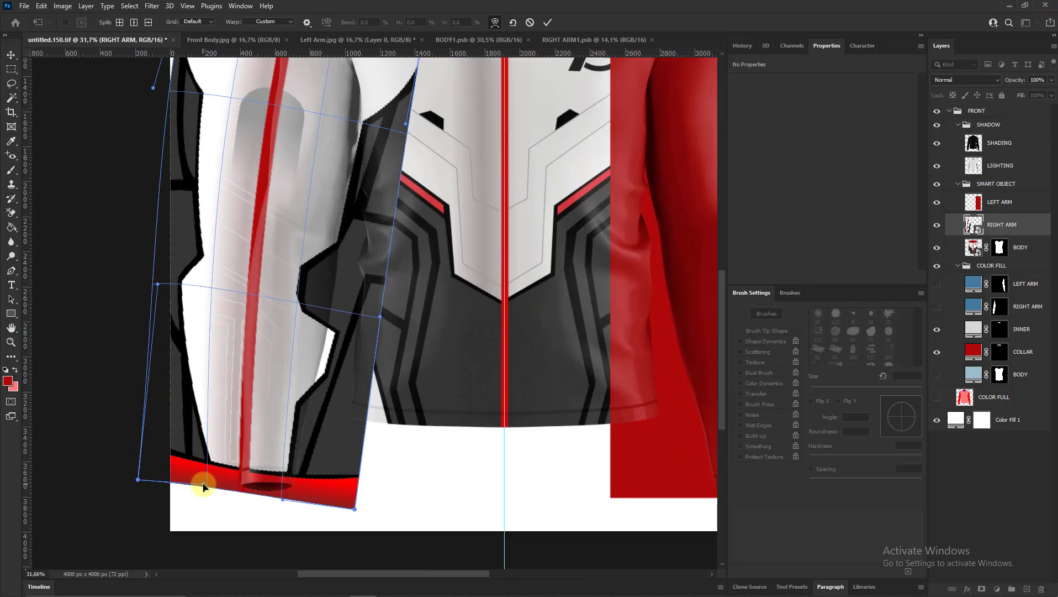
{"action": "scroll", "coordinate": [249, 320], "scroll_direction": "down", "scroll_amount": 1}
{"action": "scroll", "coordinate": [248, 63], "scroll_direction": "down", "scroll_amount": 3}
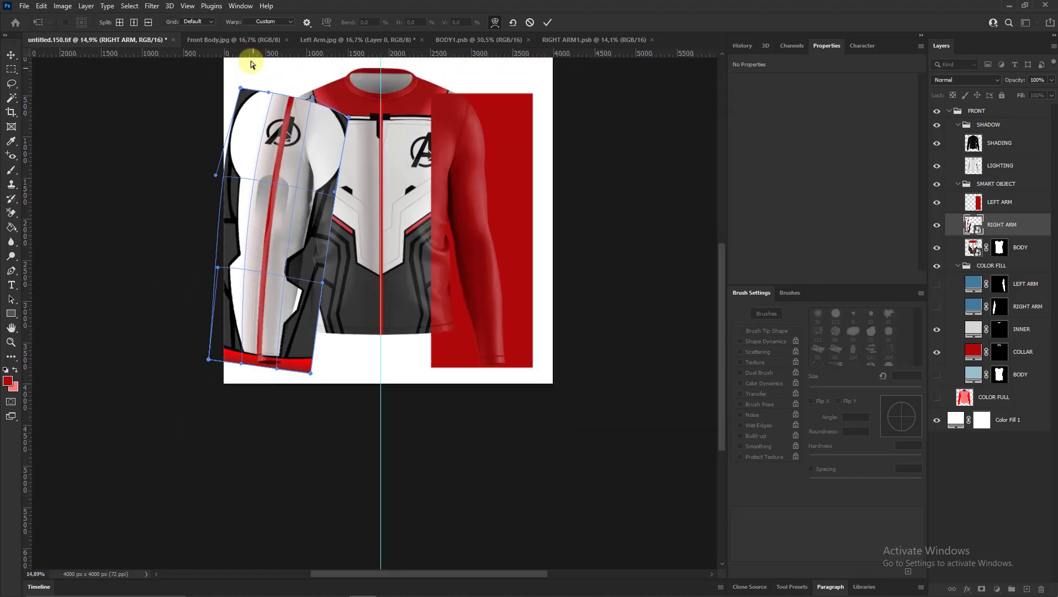
{"action": "scroll", "coordinate": [245, 146], "scroll_direction": "up", "scroll_amount": 3}
Refine the warp's edges and corners to fit the sleeve, then apply it
{"action": "mouse_move", "coordinate": [389, 378]}
{"action": "left_mouse_down"}
{"action": "mouse_move", "coordinate": [354, 378]}
{"action": "mouse_move", "coordinate": [235, 334]}
{"action": "left_mouse_up"}
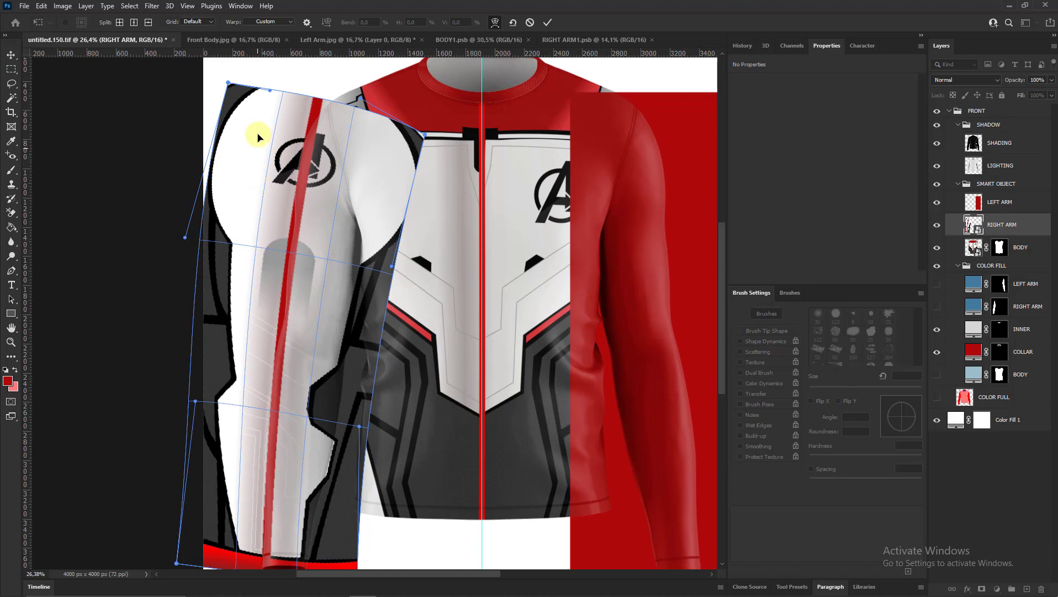
{"action": "mouse_move", "coordinate": [258, 137]}
{"action": "left_mouse_down"}
{"action": "mouse_move", "coordinate": [289, 129]}
{"action": "mouse_move", "coordinate": [243, 170]}
{"action": "left_mouse_up"}
{"action": "scroll", "coordinate": [243, 169], "scroll_direction": "down", "scroll_amount": 1}
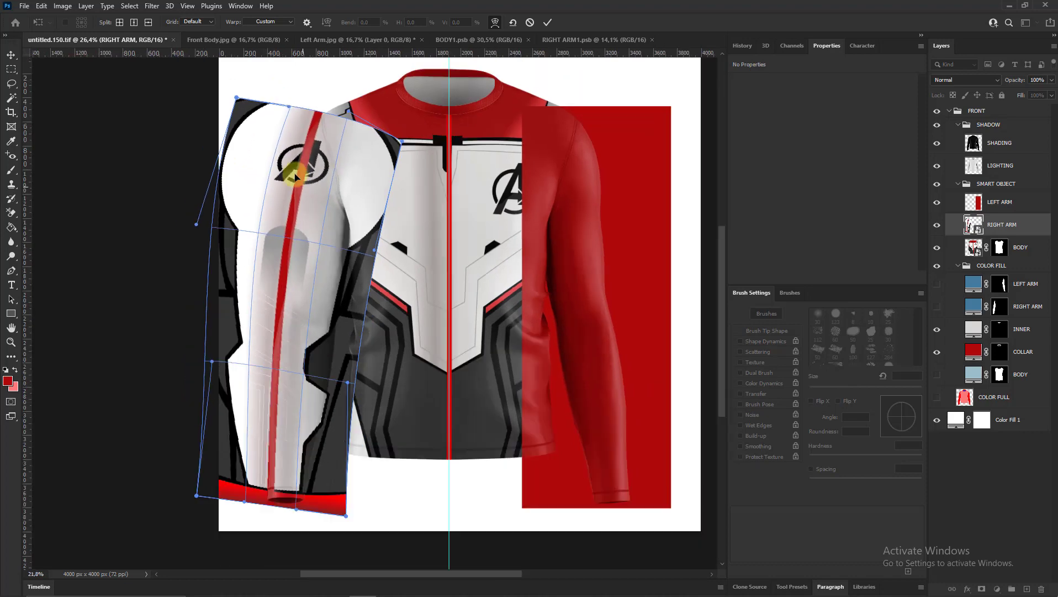
{"action": "scroll", "coordinate": [296, 175], "scroll_direction": "down", "scroll_amount": 1}
{"action": "scroll", "coordinate": [319, 282], "scroll_direction": "up", "scroll_amount": 1}
{"action": "scroll", "coordinate": [326, 265], "scroll_direction": "up", "scroll_amount": 1}
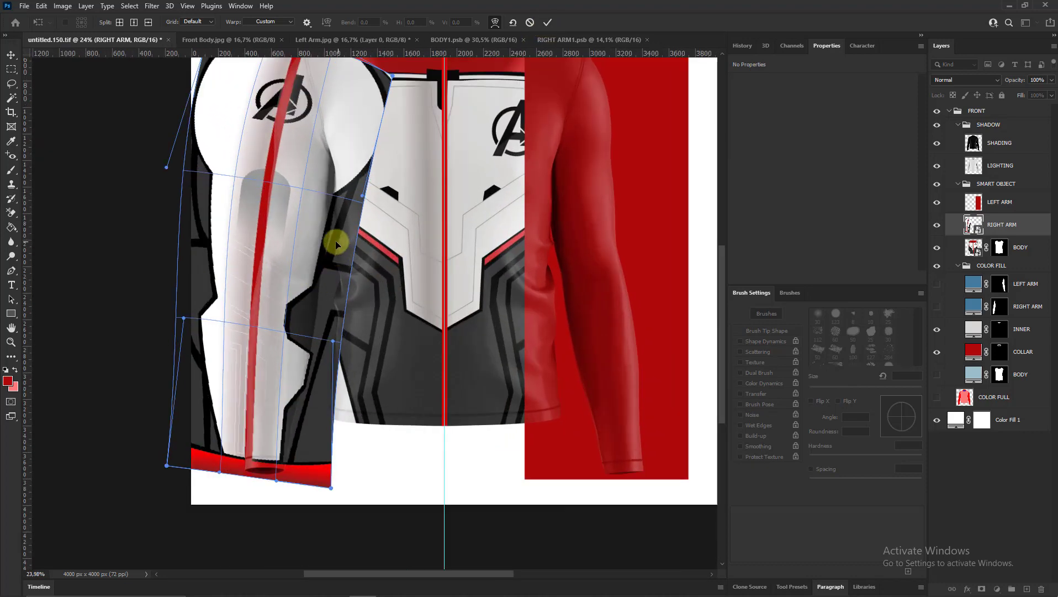
{"action": "left_click_drag", "start_coordinate": [336, 243], "coordinate": [332, 243]}
{"action": "left_click_drag", "start_coordinate": [336, 176], "coordinate": [329, 175]}
{"action": "left_click_drag", "start_coordinate": [197, 241], "coordinate": [203, 242]}
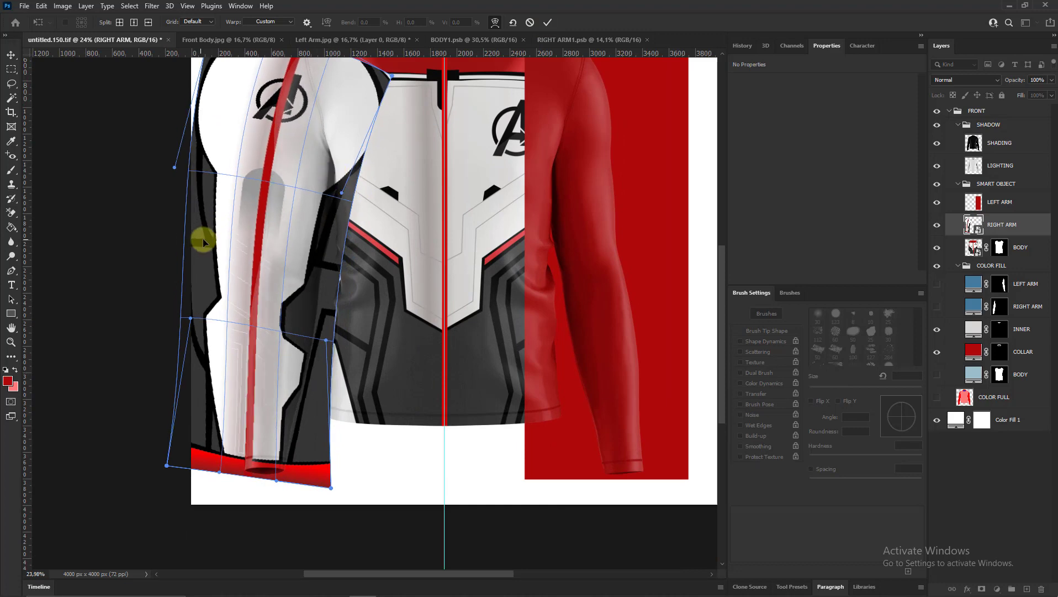
{"action": "left_click_drag", "start_coordinate": [172, 462], "coordinate": [177, 465]}
{"action": "scroll", "coordinate": [205, 293], "scroll_direction": "down", "scroll_amount": 3}
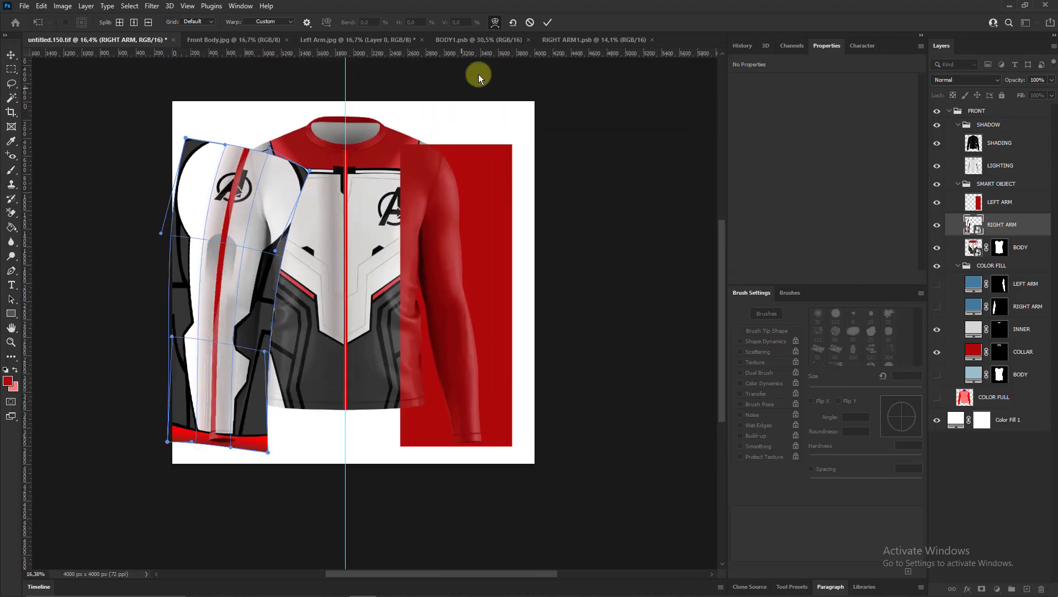
{"action": "key", "text": "Return"}
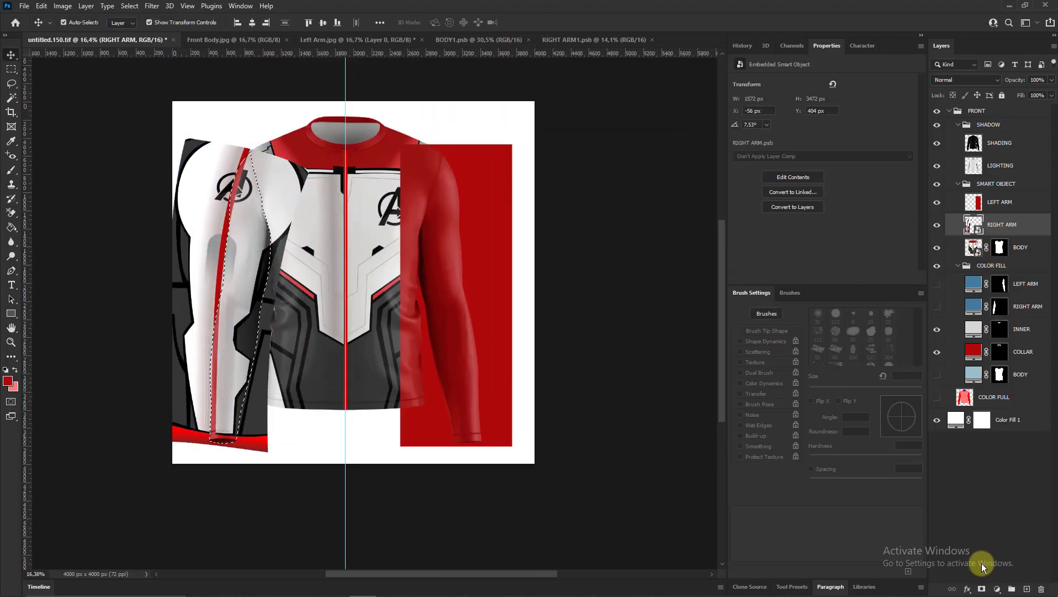
Mask the design to the sleeve shape and convert LEFT ARM to a smart object
{"action": "left_click", "coordinate": [982, 588]}
{"action": "left_click", "coordinate": [413, 300]}
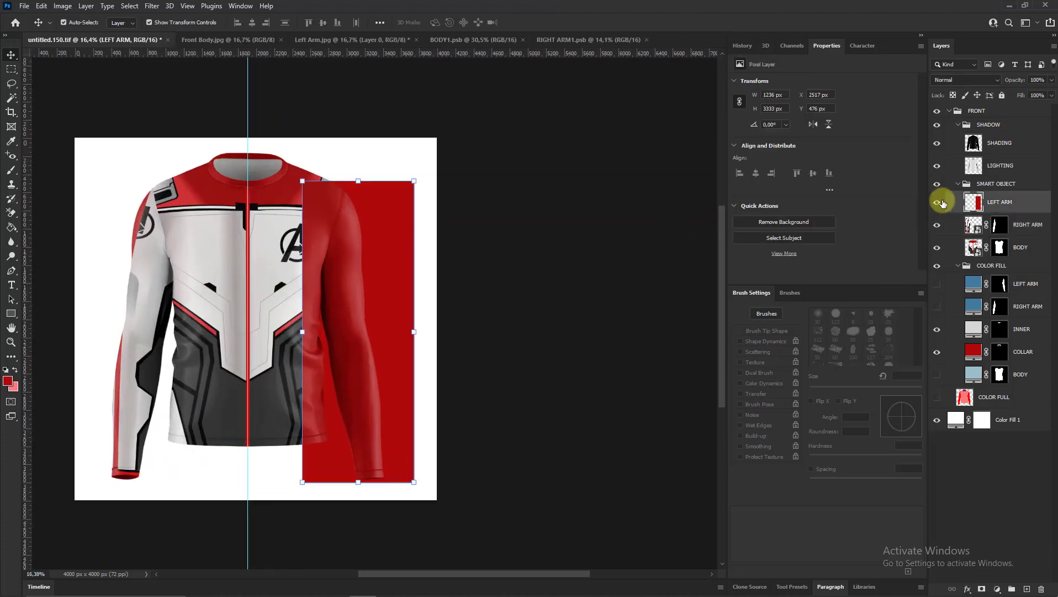
{"action": "right_click", "coordinate": [998, 205]}
{"action": "left_click", "coordinate": [884, 282]}
Open the LEFT ARM contents, then delete the red stripe from the right-arm design and crop it
{"action": "double_click", "coordinate": [974, 205]}
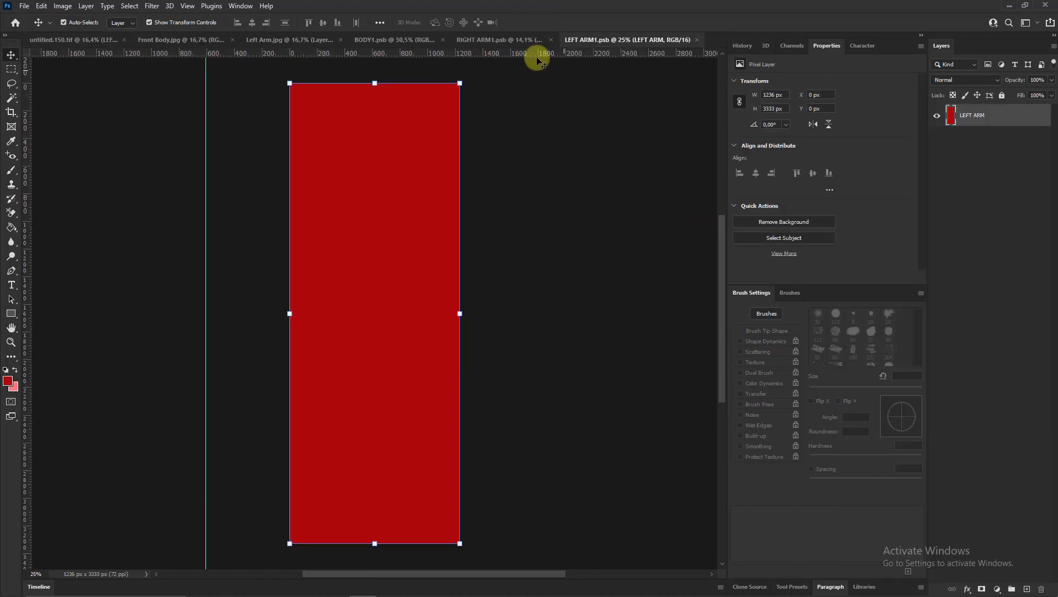
{"action": "left_click", "coordinate": [522, 40]}
{"action": "key", "text": "Delete"}
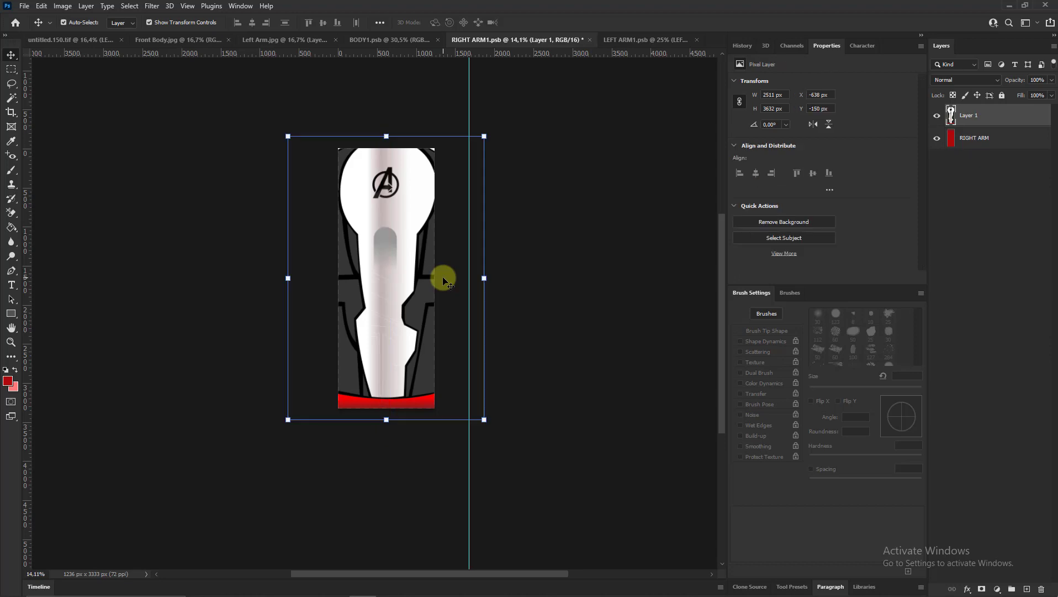
{"action": "key", "text": "c"}
{"action": "left_click", "coordinate": [579, 19]}
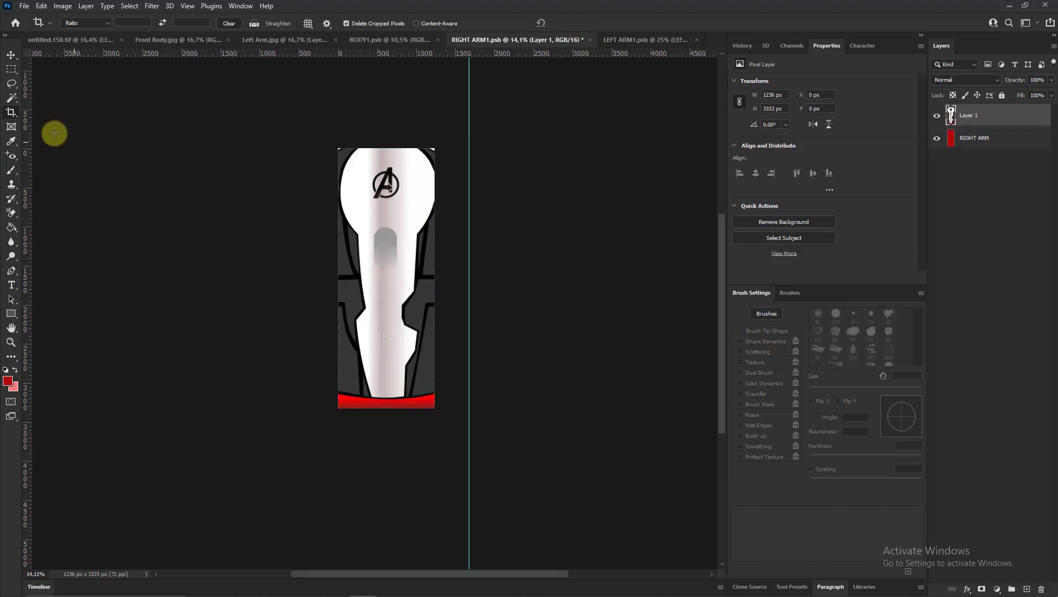
{"action": "key", "text": "v"}
Merge the arm artwork with its red base layer and carry it into the LEFT ARM document
{"action": "left_click", "coordinate": [971, 138], "text": "shift"}
{"action": "right_click", "coordinate": [971, 138]}
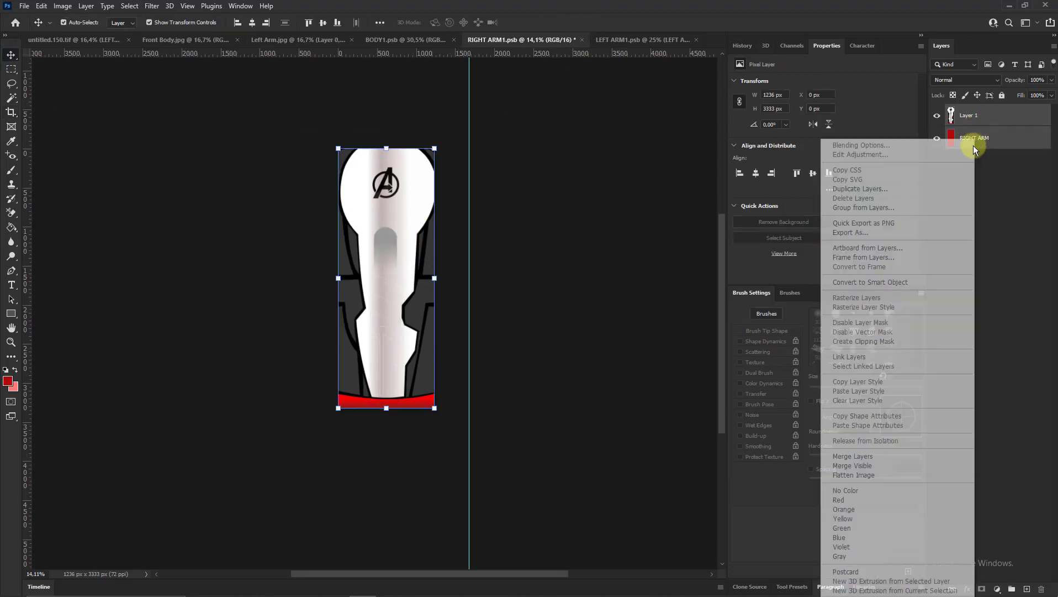
{"action": "left_click", "coordinate": [853, 456]}
{"action": "left_click_drag", "start_coordinate": [385, 241], "coordinate": [398, 282]}
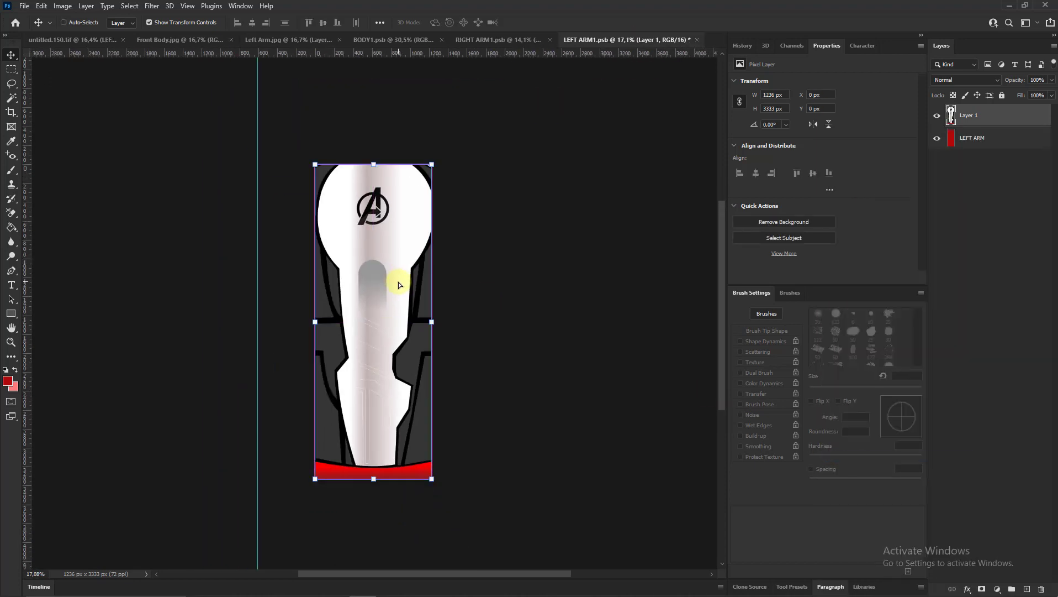
Flip the copied arm design horizontally and draw a thin red stripe down its centre
{"action": "key", "text": "ctrl+t"}
{"action": "right_click", "coordinate": [399, 282]}
{"action": "left_click", "coordinate": [415, 499]}
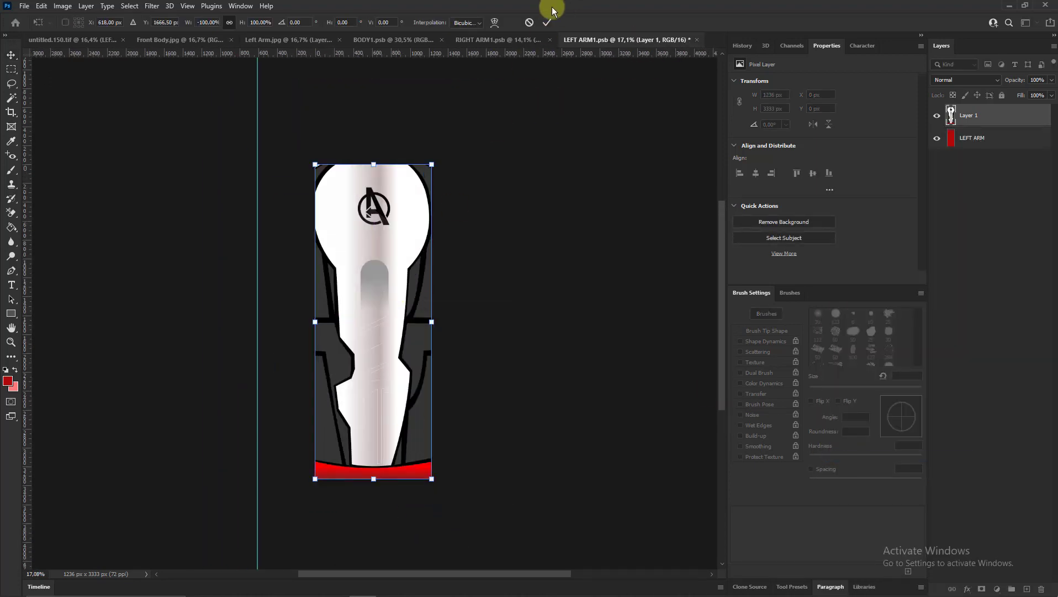
{"action": "left_click", "coordinate": [547, 22]}
{"action": "left_click", "coordinate": [13, 313]}
{"action": "left_click_drag", "start_coordinate": [372, 140], "coordinate": [373, 498]}
Save the left-arm design and begin transforming it in the shirt mockup
{"action": "left_click", "coordinate": [8, 54]}
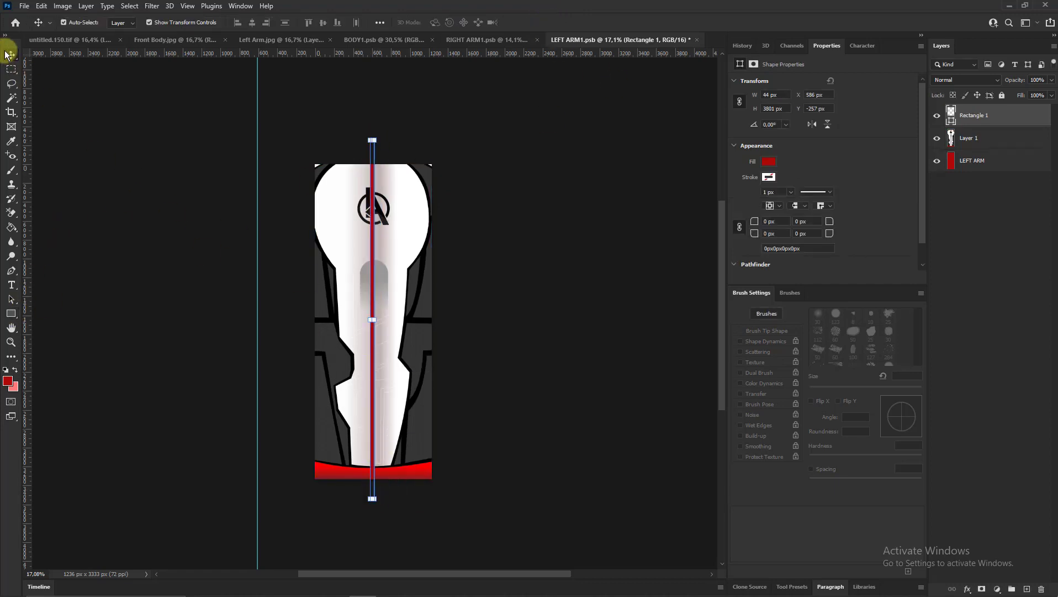
{"action": "left_click", "coordinate": [972, 160], "text": "ctrl"}
{"action": "left_click", "coordinate": [25, 6]}
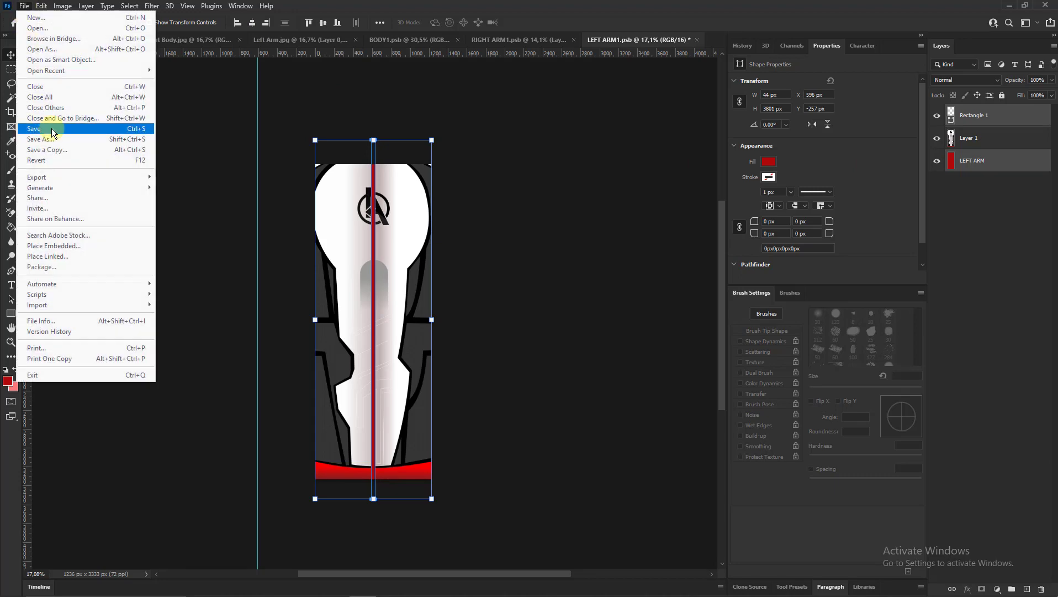
{"action": "left_click", "coordinate": [39, 134]}
{"action": "left_click", "coordinate": [82, 39]}
{"action": "key", "text": "ctrl+t"}
Tilt the left-arm design about ten degrees and save the right-arm design document
{"action": "left_click_drag", "start_coordinate": [407, 489], "coordinate": [449, 480]}
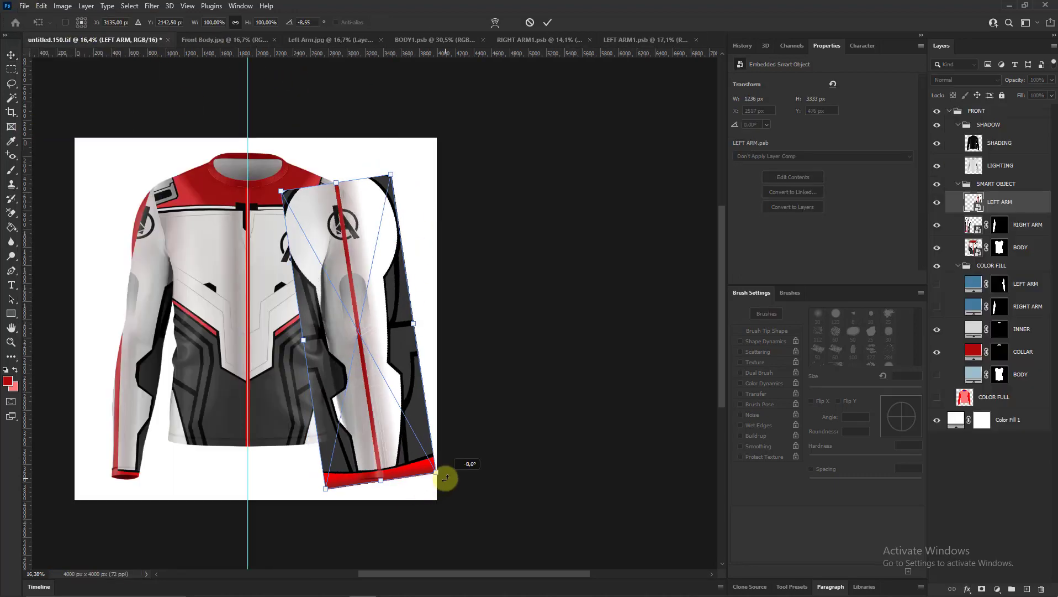
{"action": "left_click_drag", "start_coordinate": [403, 278], "coordinate": [425, 243]}
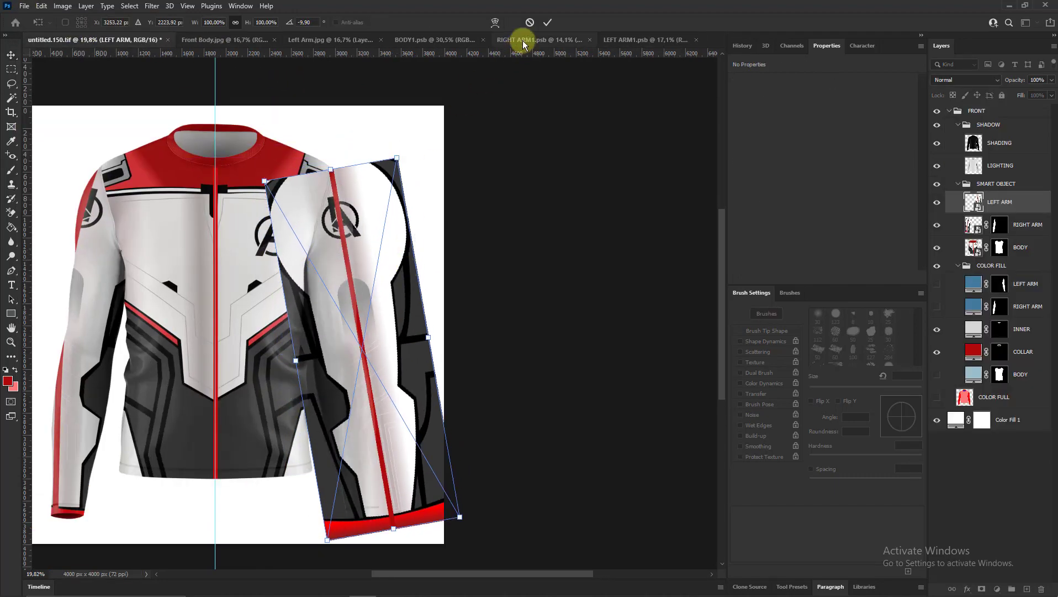
{"action": "left_click", "coordinate": [525, 39]}
{"action": "left_click", "coordinate": [27, 6]}
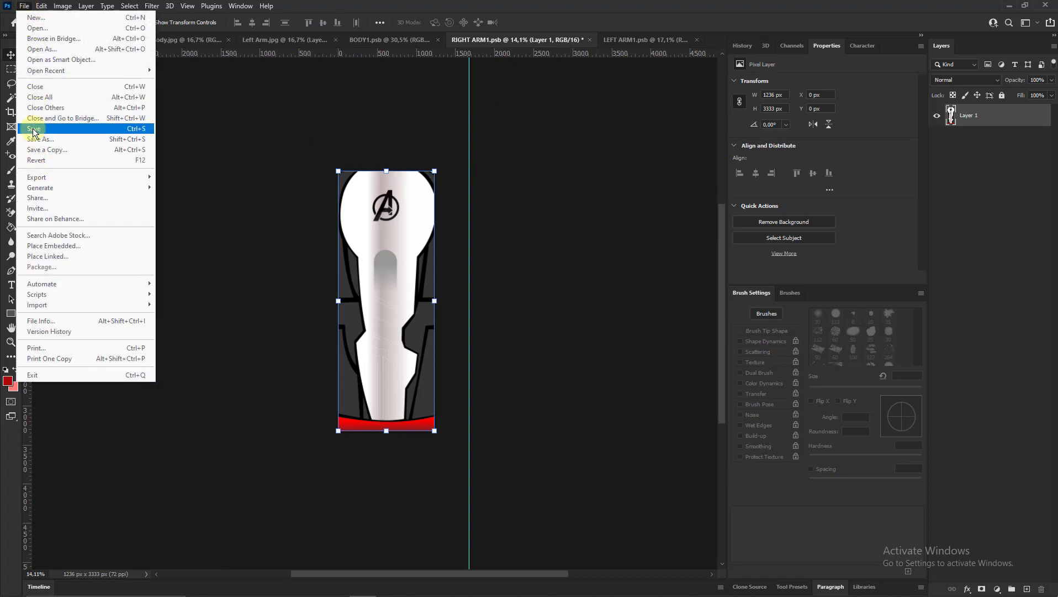
{"action": "left_click", "coordinate": [39, 133]}
{"action": "left_click", "coordinate": [67, 40]}
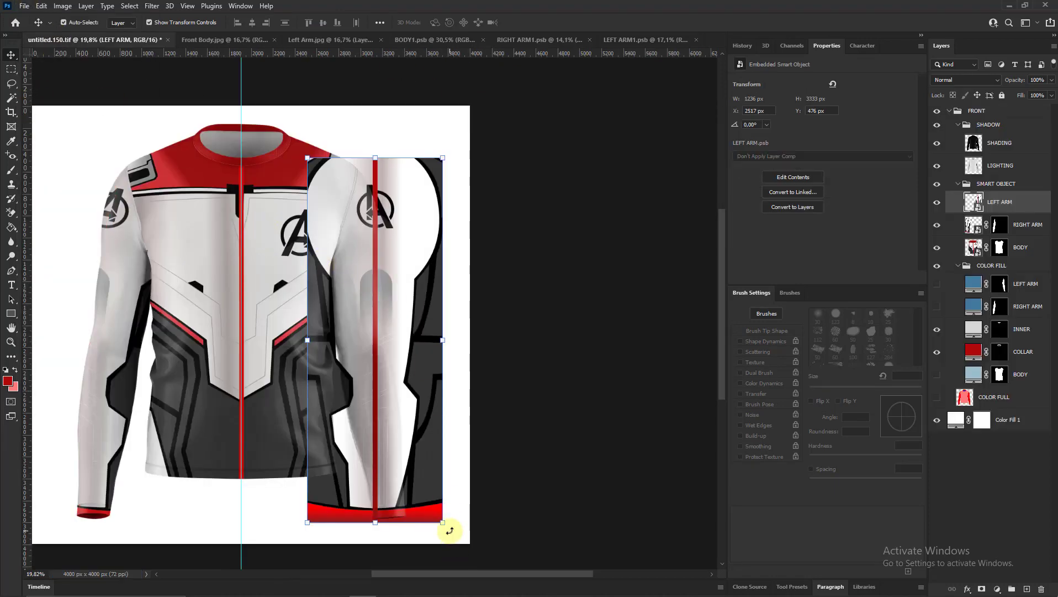
Rotate the design further and start warping its corners and edges onto the sleeve
{"action": "left_click_drag", "start_coordinate": [449, 530], "coordinate": [498, 502]}
{"action": "left_click", "coordinate": [503, 22]}
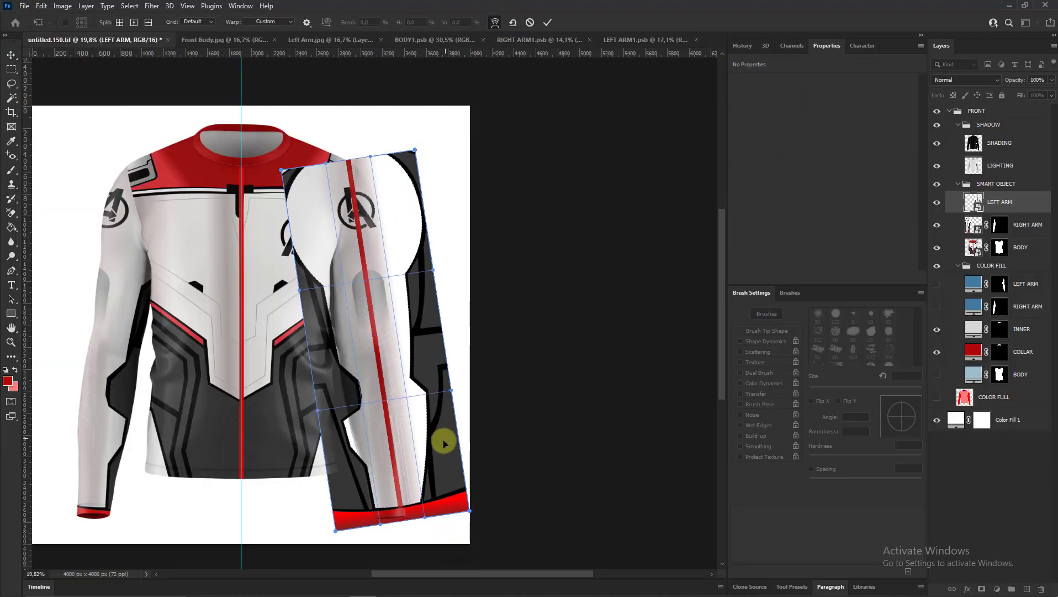
{"action": "left_click_drag", "start_coordinate": [444, 442], "coordinate": [445, 465]}
{"action": "left_click_drag", "start_coordinate": [337, 369], "coordinate": [346, 366]}
{"action": "left_click_drag", "start_coordinate": [402, 243], "coordinate": [419, 168]}
{"action": "left_click_drag", "start_coordinate": [283, 176], "coordinate": [285, 195]}
Refine and apply the sleeve warp, then load the sleeve's shape as a selection
{"action": "scroll", "coordinate": [306, 476], "scroll_direction": "up", "scroll_amount": 3}
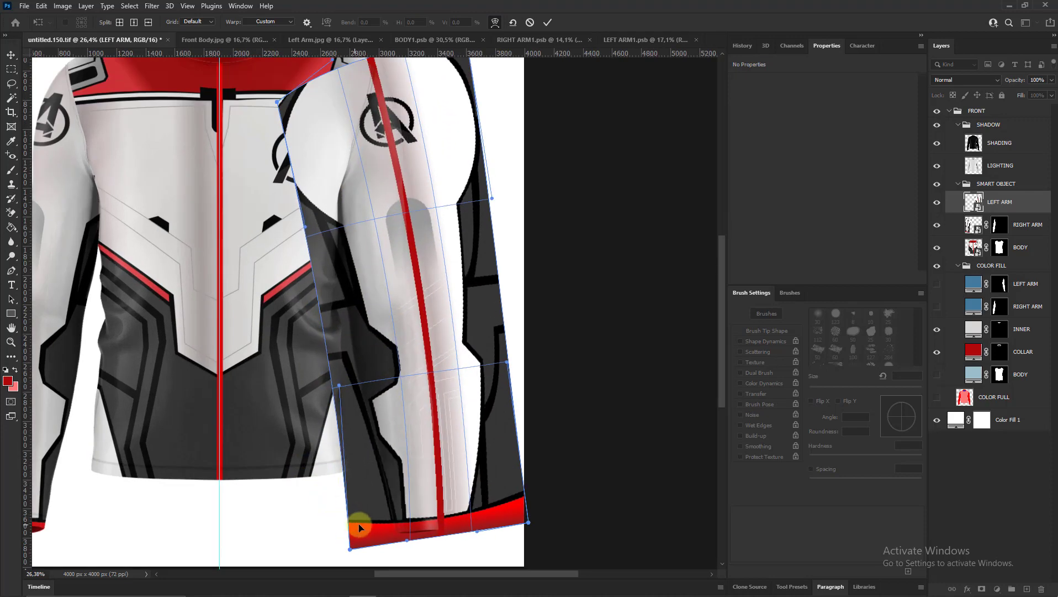
{"action": "left_click_drag", "start_coordinate": [360, 286], "coordinate": [397, 288]}
{"action": "scroll", "coordinate": [343, 196], "scroll_direction": "down", "scroll_amount": 2}
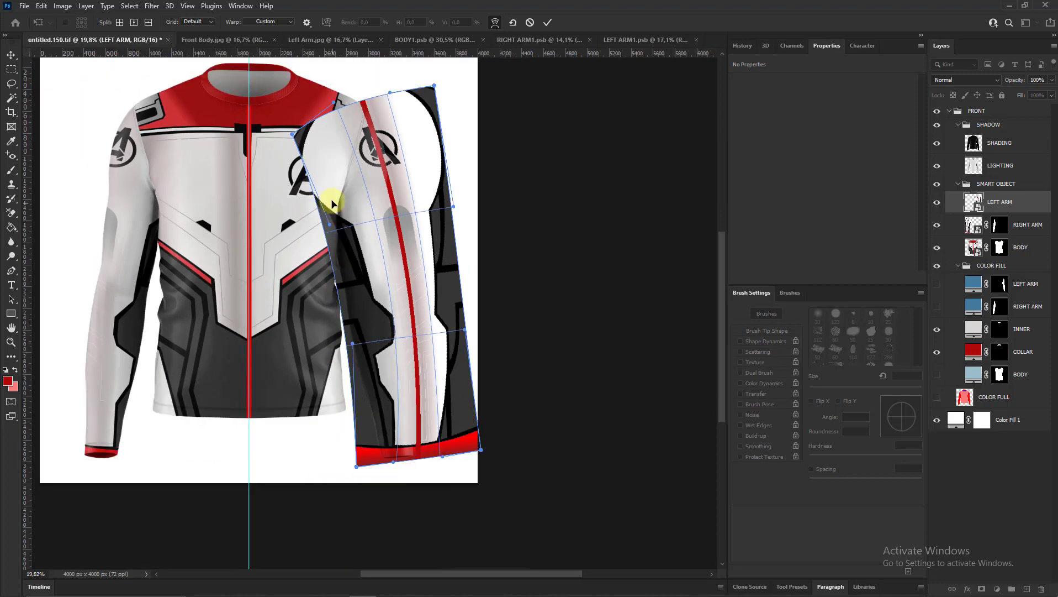
{"action": "scroll", "coordinate": [289, 135], "scroll_direction": "up", "scroll_amount": 1}
{"action": "left_click_drag", "start_coordinate": [288, 135], "coordinate": [291, 142]}
{"action": "mouse_move", "coordinate": [436, 185]}
{"action": "left_mouse_down"}
{"action": "mouse_move", "coordinate": [437, 94]}
{"action": "mouse_move", "coordinate": [407, 106]}
{"action": "left_mouse_up"}
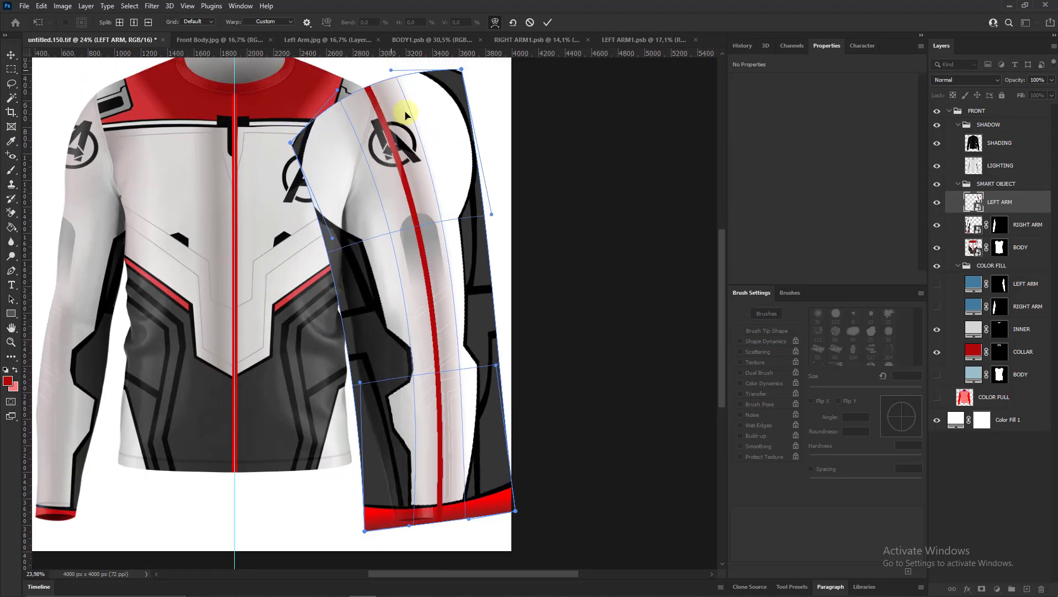
{"action": "left_click", "coordinate": [547, 23]}
{"action": "left_click", "coordinate": [1000, 283], "text": "ctrl"}
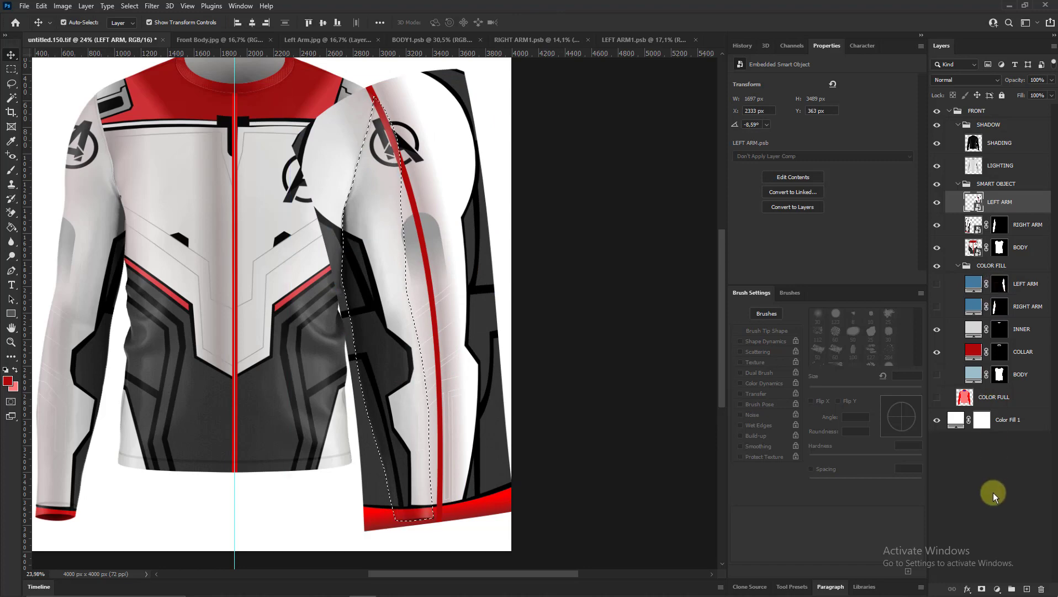
Mask the left-arm design to the sleeve selection, checking it by toggling the mask off and on
{"action": "left_click", "coordinate": [982, 589]}
{"action": "scroll", "coordinate": [463, 337], "scroll_direction": "down", "scroll_amount": 3}
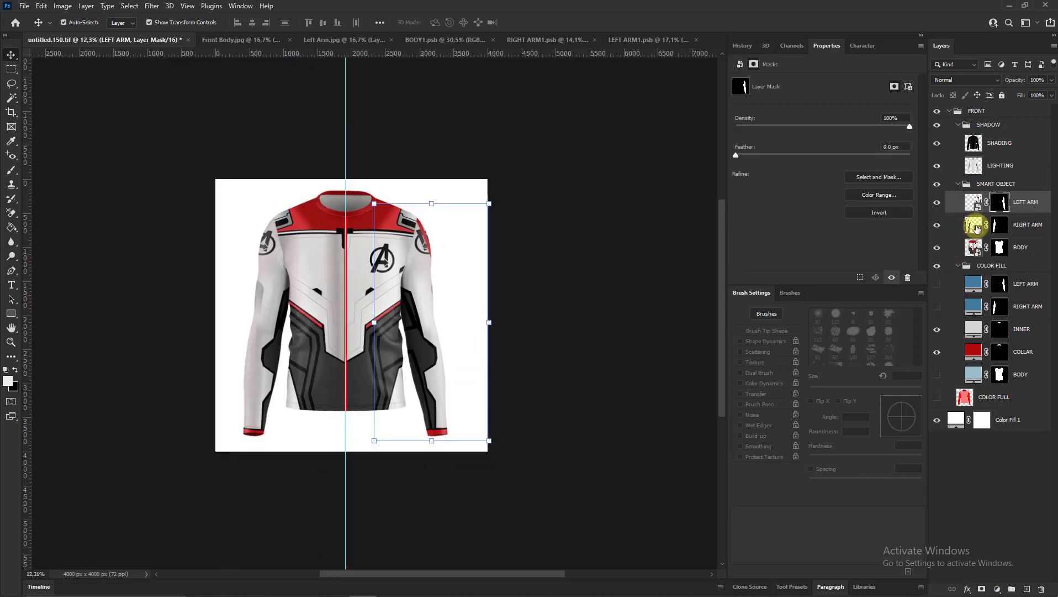
{"action": "key", "text": "Delete"}
{"action": "scroll", "coordinate": [479, 349], "scroll_direction": "up", "scroll_amount": 2}
{"action": "scroll", "coordinate": [458, 326], "scroll_direction": "up", "scroll_amount": 1}
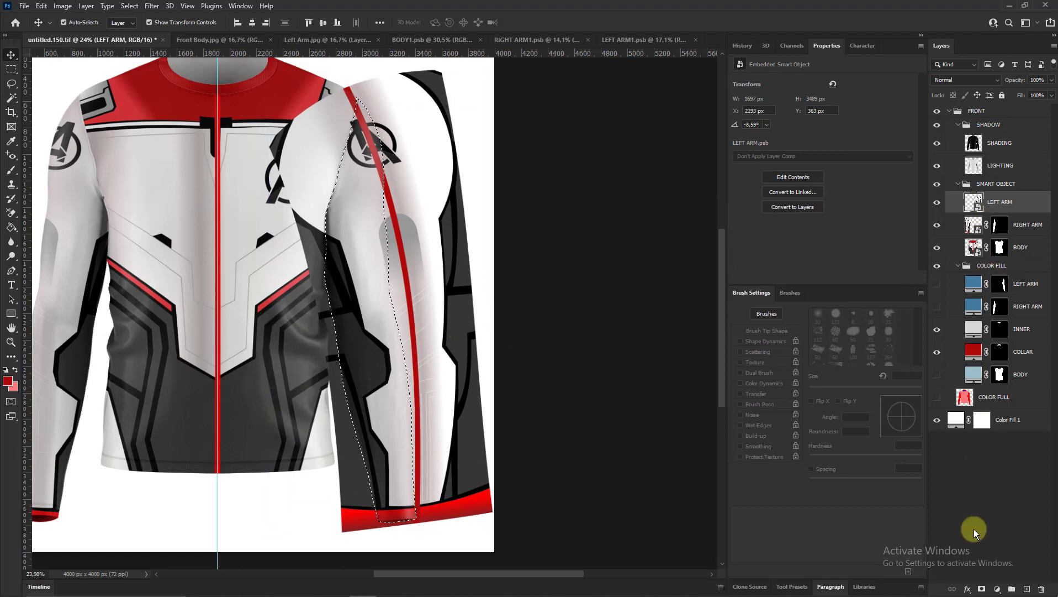
{"action": "left_click", "coordinate": [983, 589]}
{"action": "scroll", "coordinate": [497, 321], "scroll_direction": "down", "scroll_amount": 1}
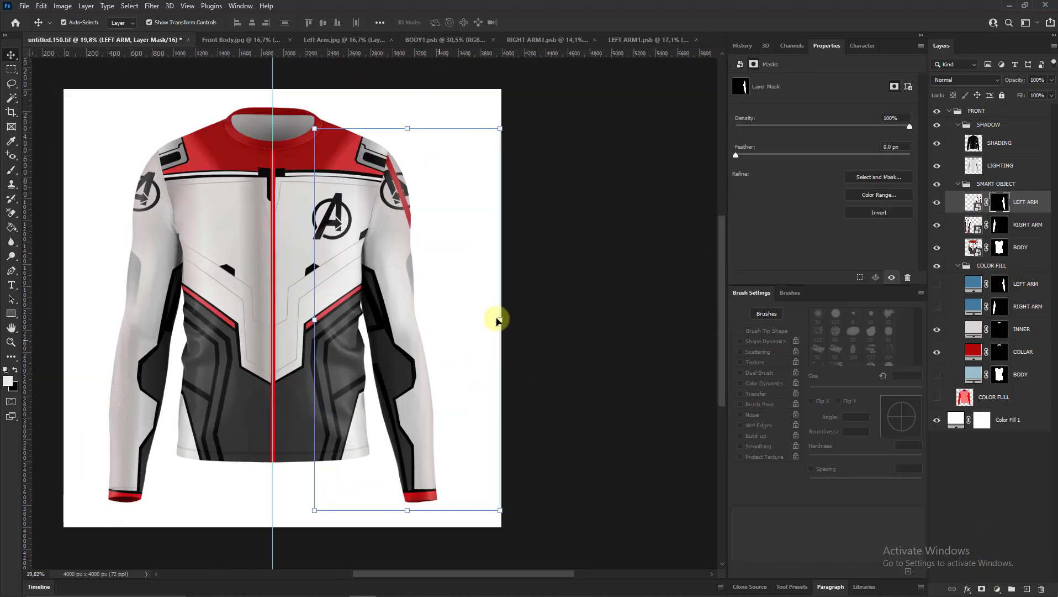
{"action": "right_click", "coordinate": [988, 203]}
{"action": "left_click", "coordinate": [972, 215]}
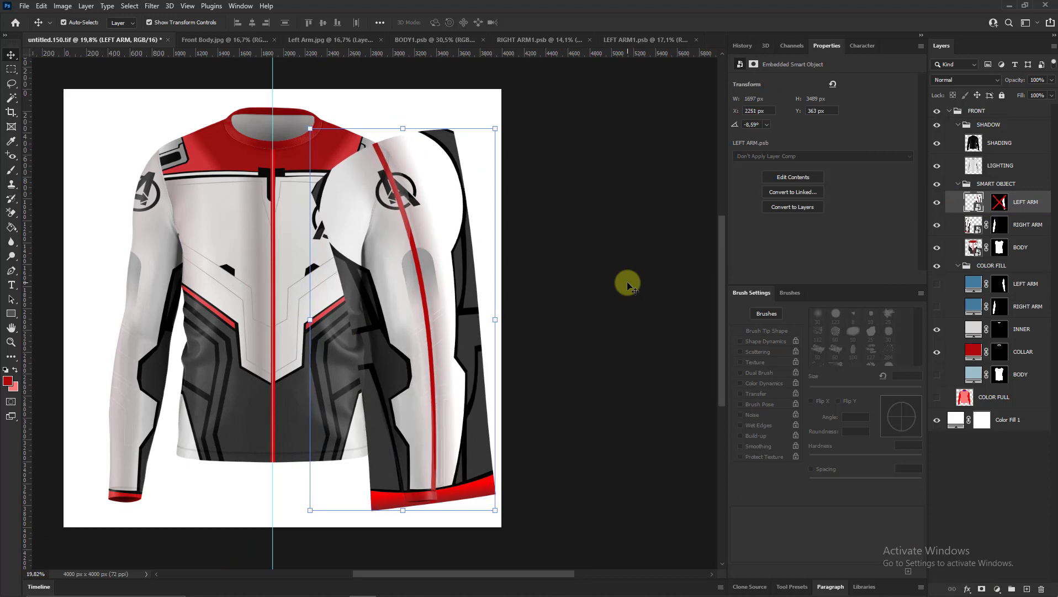
{"action": "left_click", "coordinate": [988, 209], "text": "shift"}
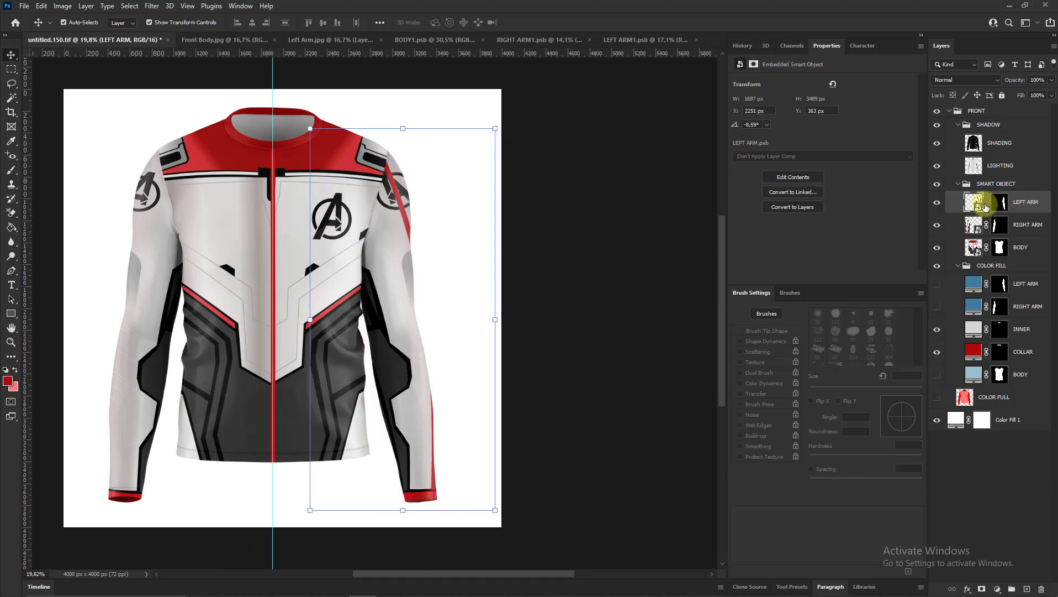
Delete the red stripe layer inside the LEFT ARM smart object, save, and close it
{"action": "double_click", "coordinate": [988, 204]}
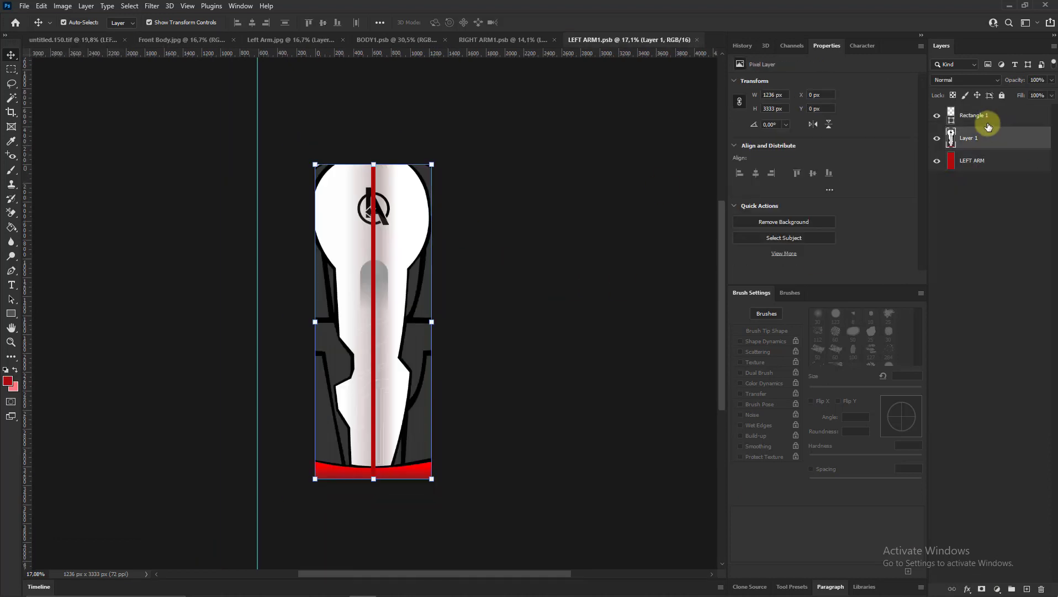
{"action": "left_click", "coordinate": [975, 117]}
{"action": "key", "text": "Delete"}
{"action": "key", "text": "ctrl+s"}
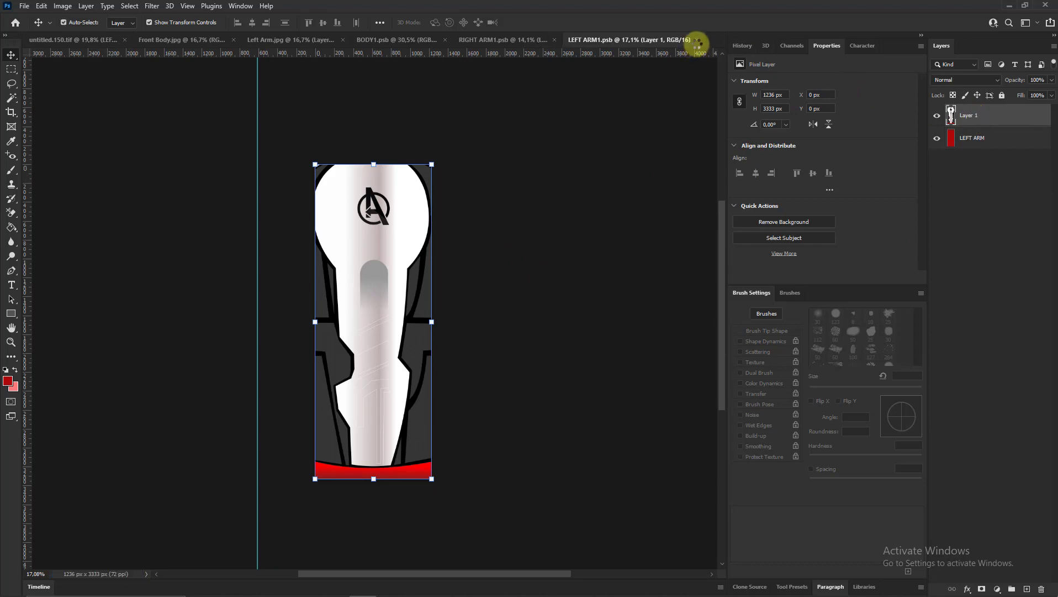
{"action": "left_click", "coordinate": [695, 40]}
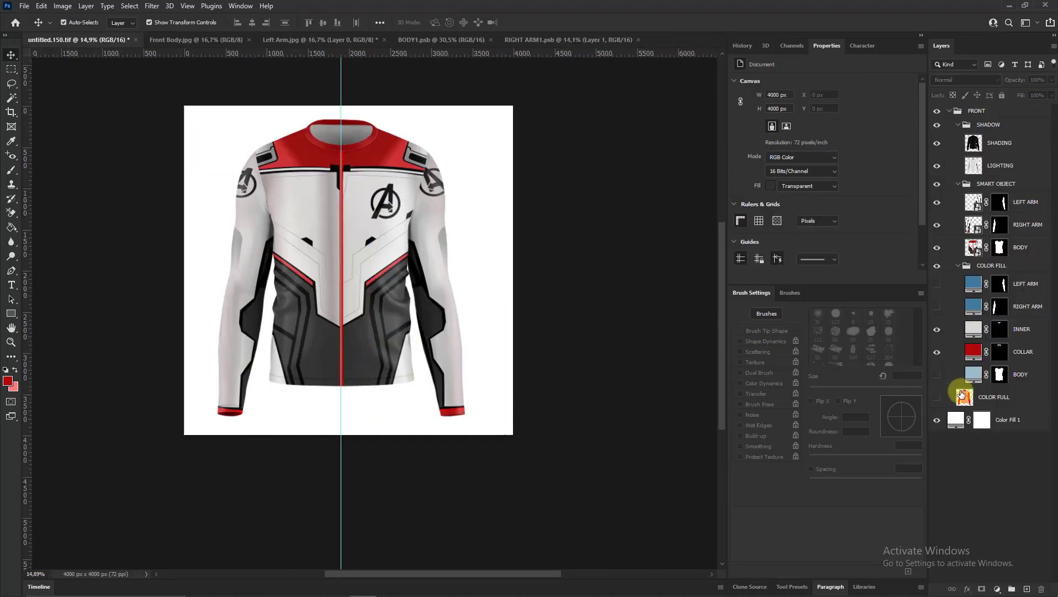
Set the background Color Fill layer to a dark gray
{"action": "left_click", "coordinate": [959, 420]}
{"action": "double_click", "coordinate": [959, 420]}
{"action": "left_click", "coordinate": [488, 142]}
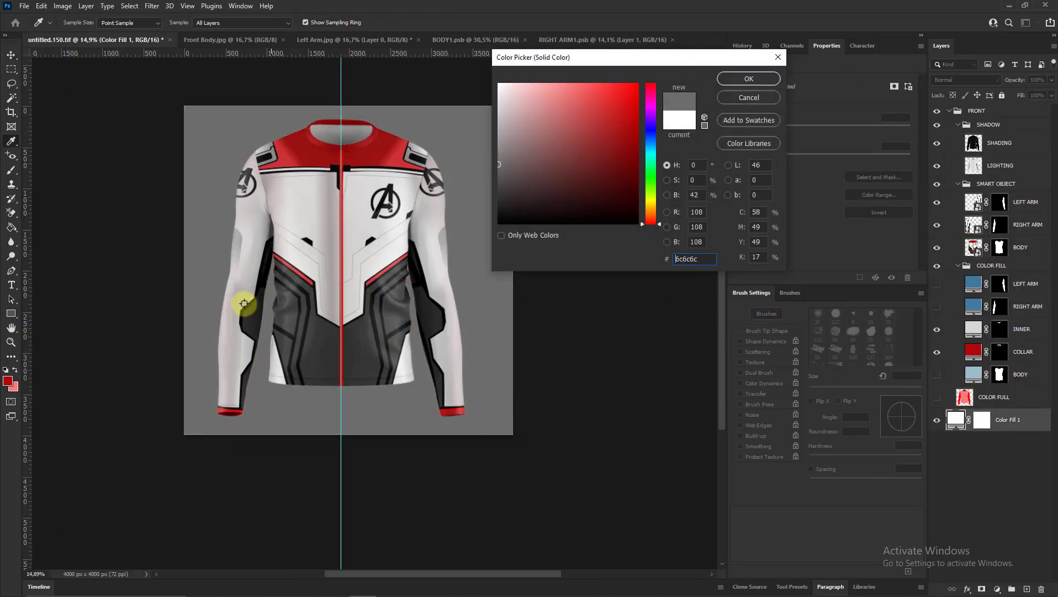
{"action": "left_click", "coordinate": [12, 375]}
{"action": "left_click", "coordinate": [478, 193]}
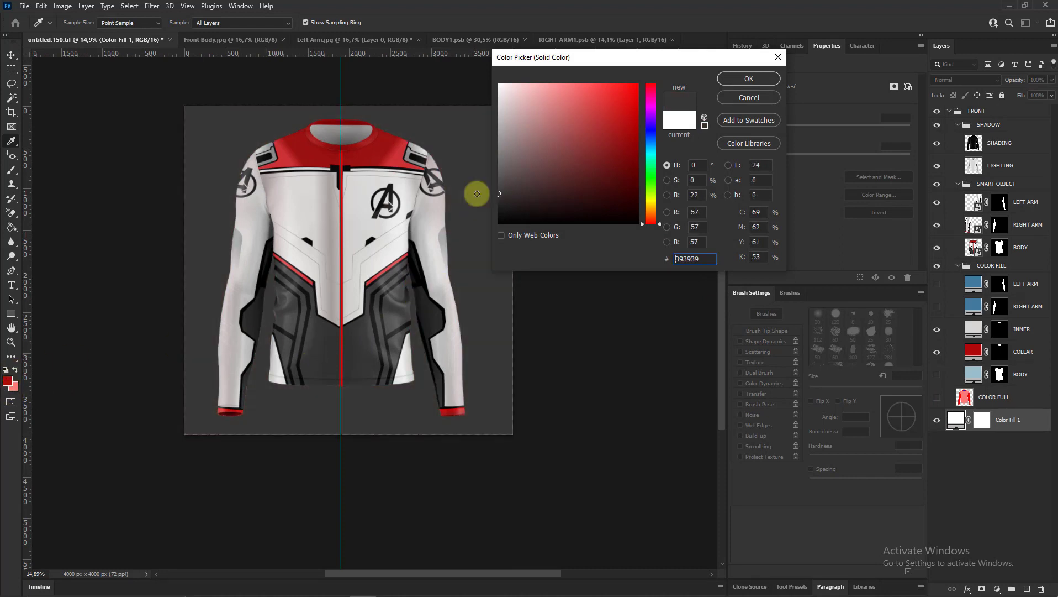
{"action": "key", "text": "Return"}
Hide the guides and delete the red centre stripe inside the BODY smart object, saving it
{"action": "scroll", "coordinate": [343, 236], "scroll_direction": "up", "scroll_amount": 2}
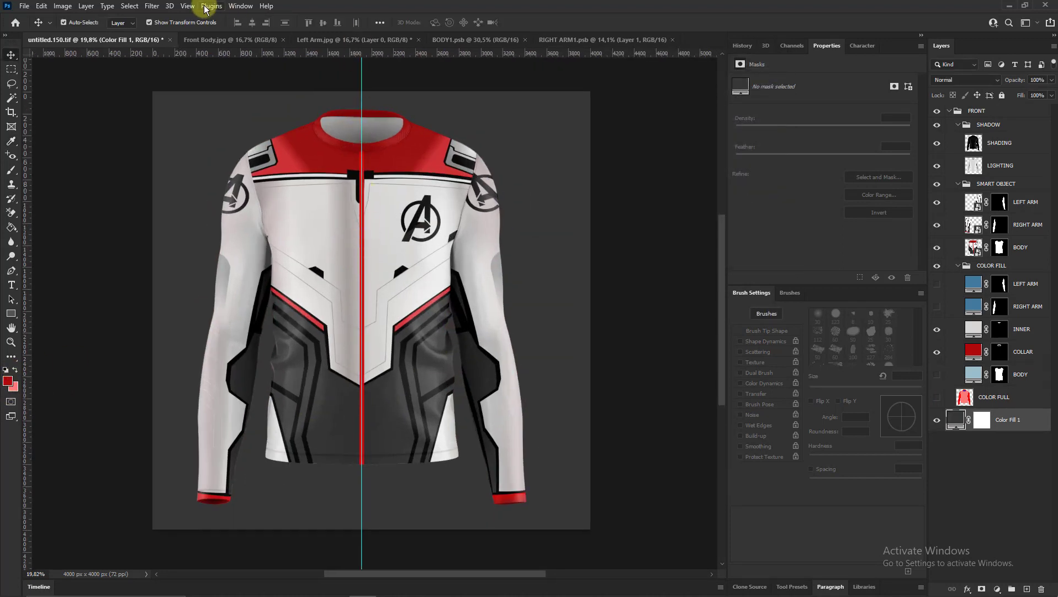
{"action": "left_click", "coordinate": [187, 6]}
{"action": "left_click", "coordinate": [201, 309]}
{"action": "double_click", "coordinate": [973, 244]}
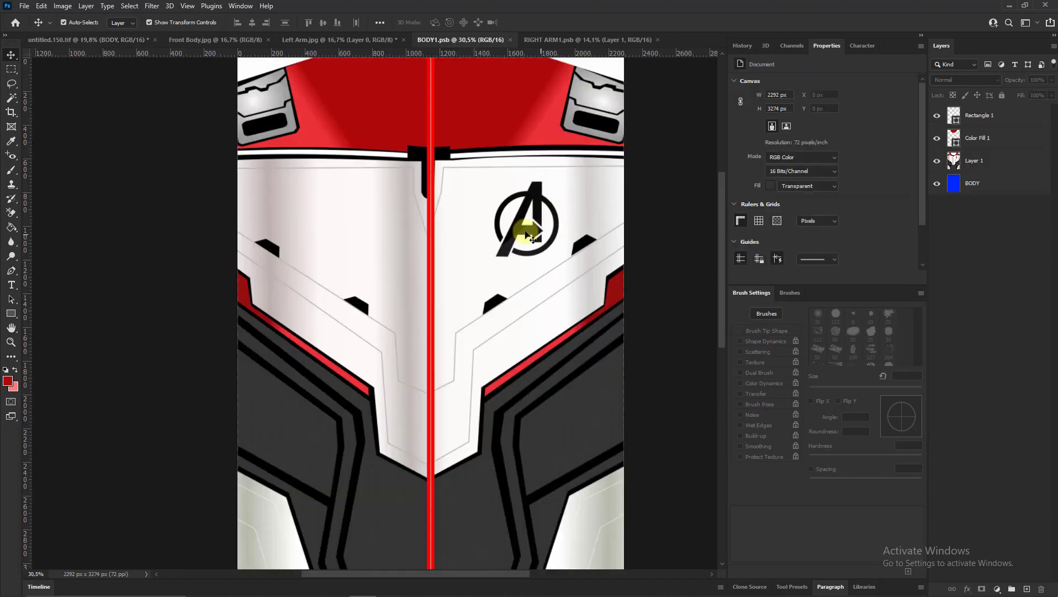
{"action": "left_click", "coordinate": [1027, 116]}
{"action": "key", "text": "Delete"}
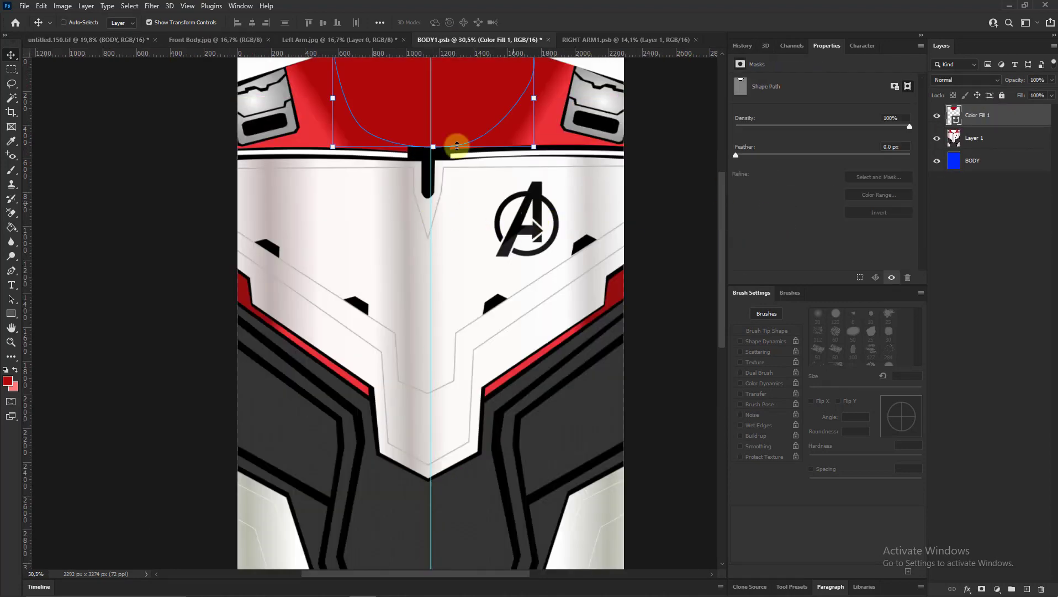
{"action": "key", "text": "ctrl+s"}
{"action": "key", "text": "ctrl+s"}
{"action": "left_click", "coordinate": [497, 231]}
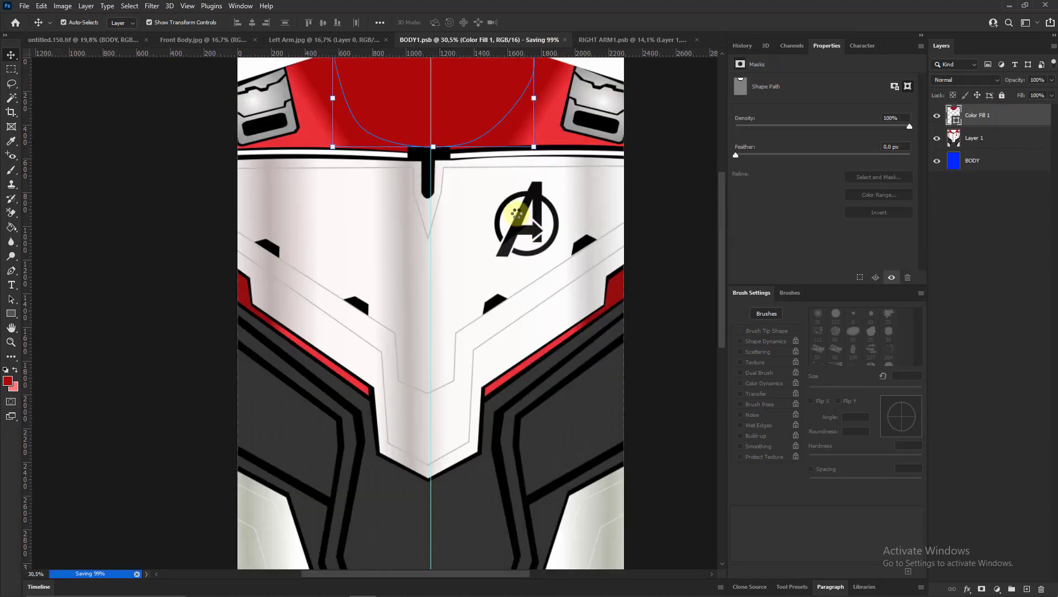
{"action": "key", "text": "ctrl+w"}
Lighten the background fill to a medium gray
{"action": "double_click", "coordinate": [956, 419]}
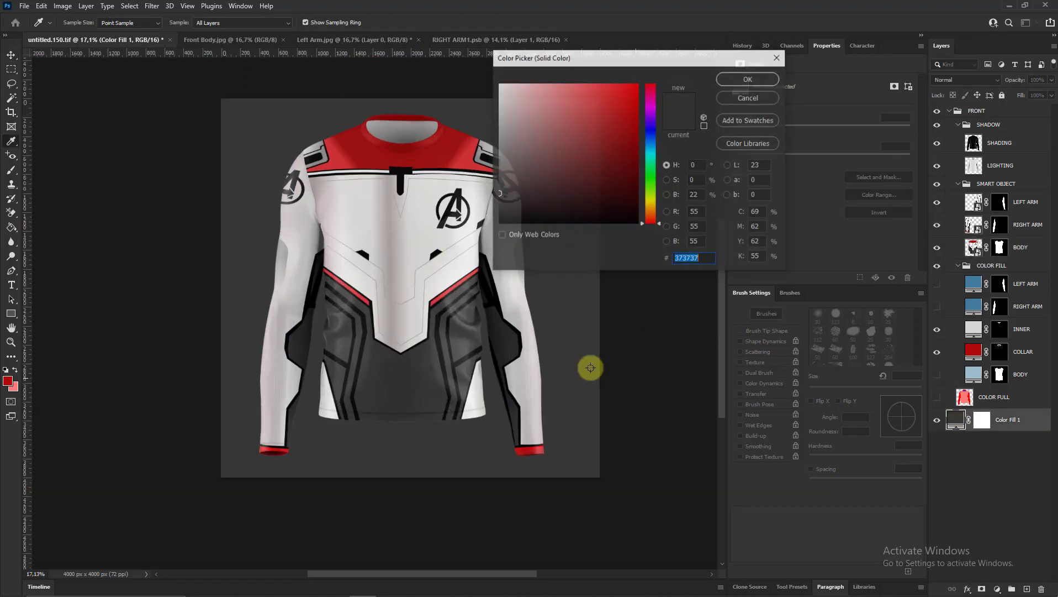
{"action": "left_click_drag", "start_coordinate": [517, 156], "coordinate": [515, 130]}
{"action": "key", "text": "Return"}
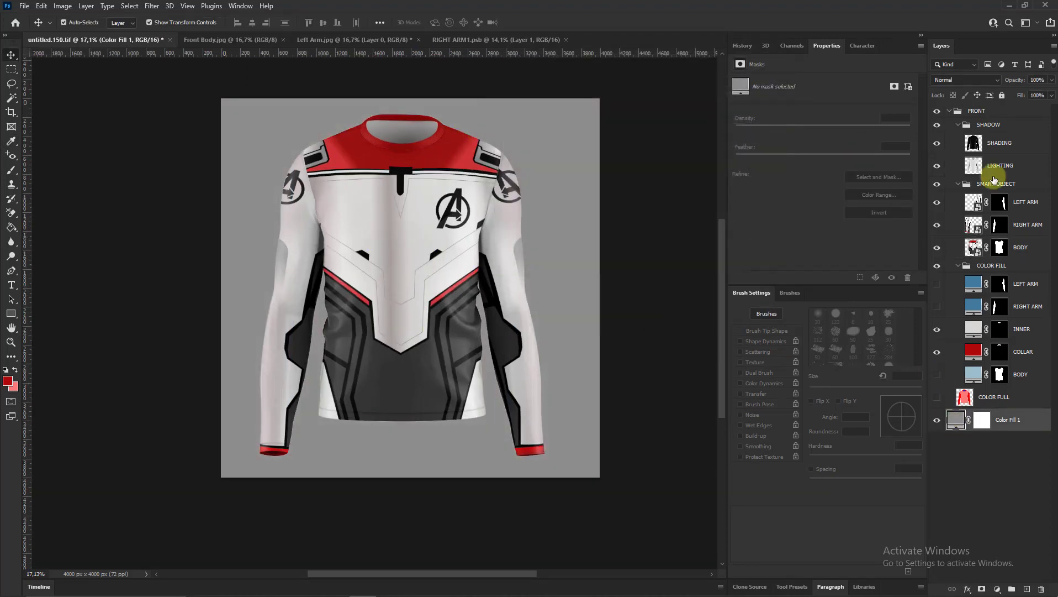
Darken the LIGHTING layer with Levels by moving the shadow and midtone sliders
{"action": "left_click", "coordinate": [994, 174]}
{"action": "left_click", "coordinate": [61, 8]}
{"action": "left_click", "coordinate": [201, 44]}
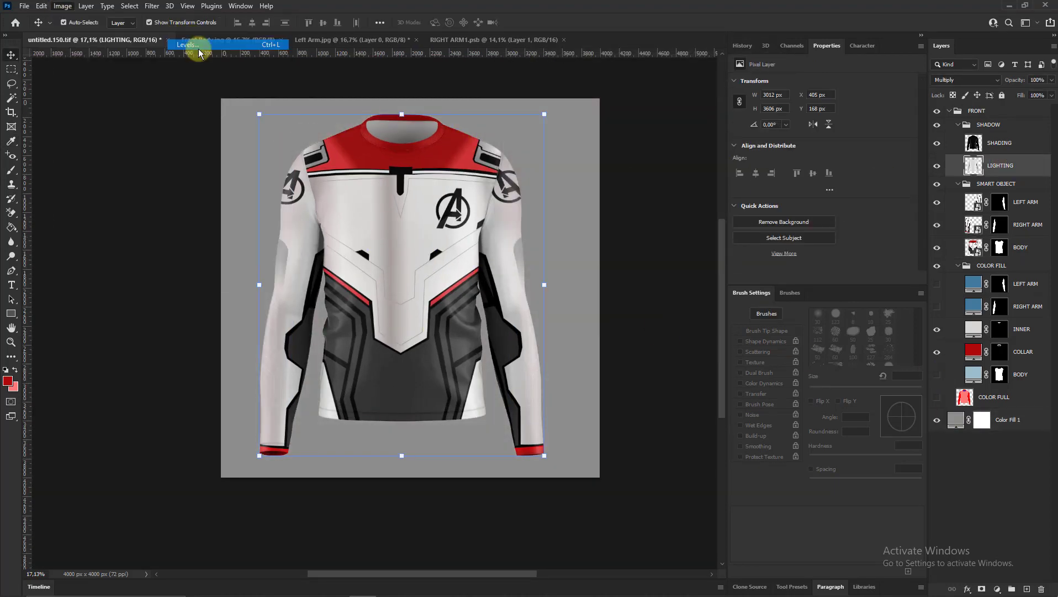
{"action": "left_click_drag", "start_coordinate": [685, 243], "coordinate": [701, 243]}
{"action": "left_click_drag", "start_coordinate": [619, 243], "coordinate": [630, 243]}
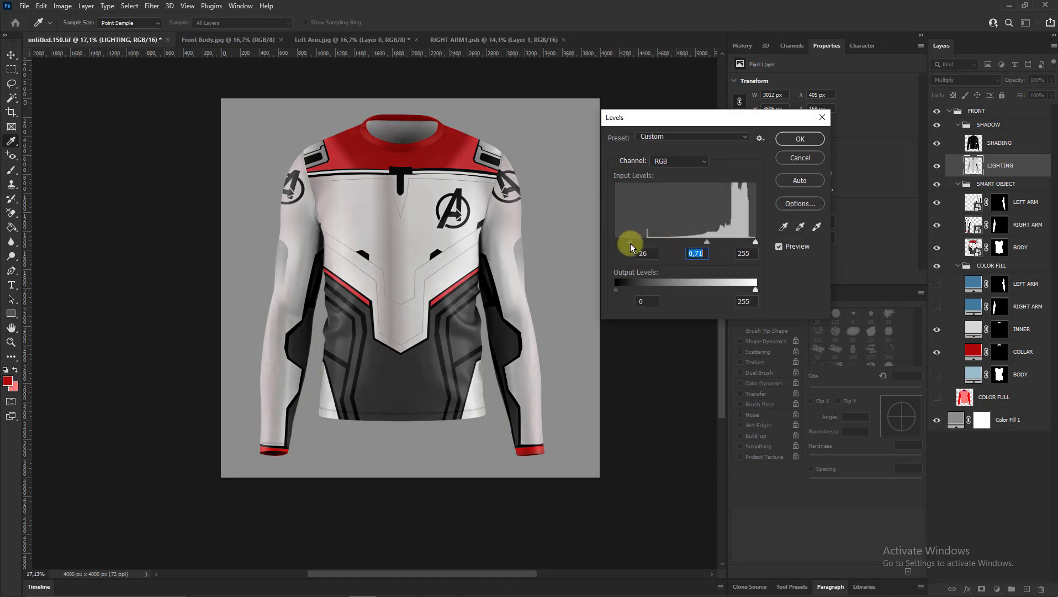
{"action": "key", "text": "Return"}
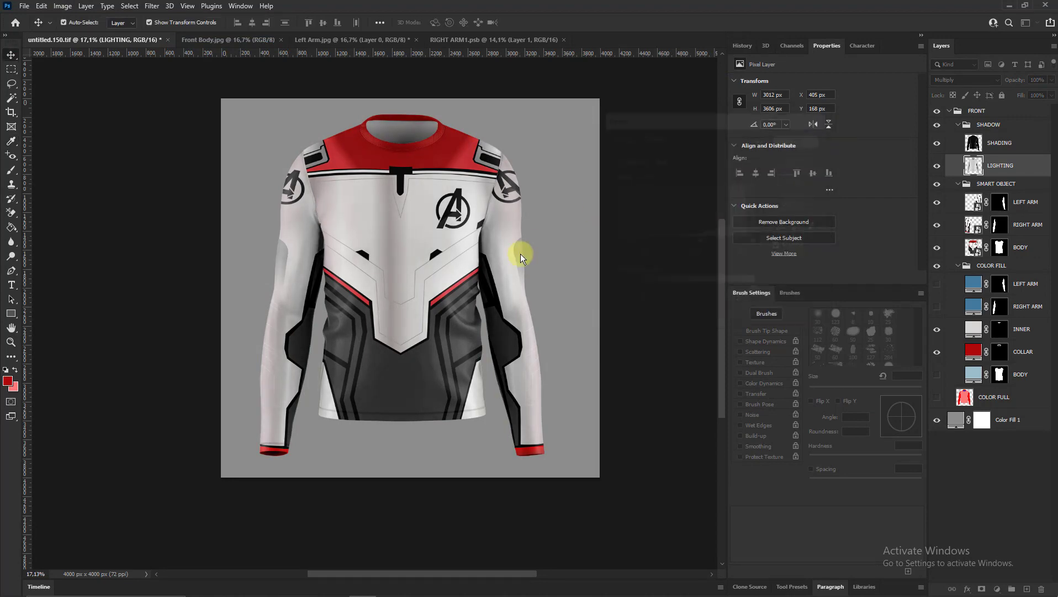
{"action": "scroll", "coordinate": [520, 257], "scroll_direction": "up", "scroll_amount": 2}
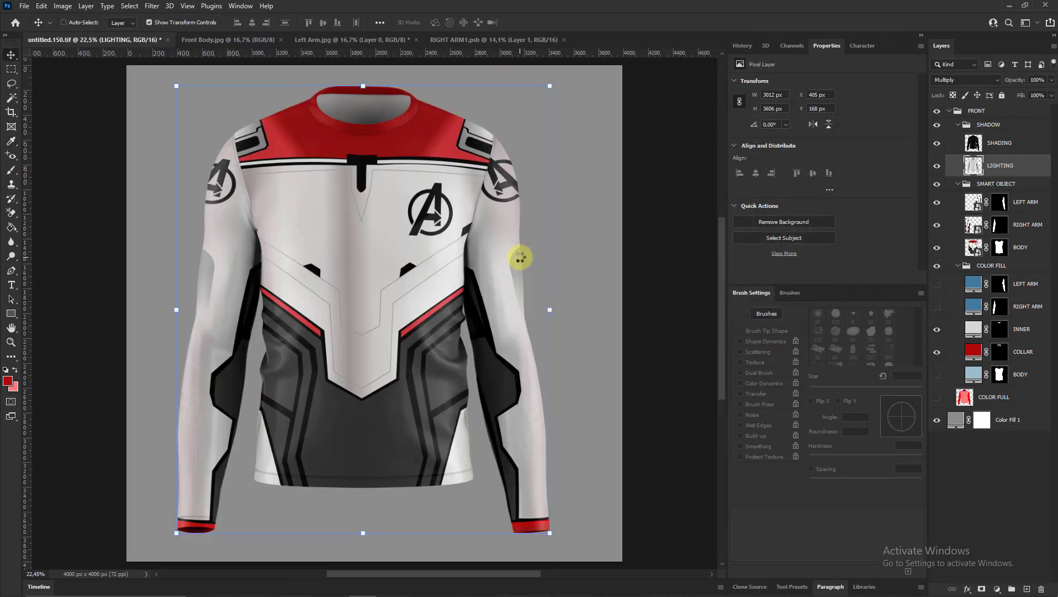
Collapse the SHADOW, SMART OBJECT and COLOR FILL groups inside FRONT in the Layers panel
{"action": "left_click", "coordinate": [958, 125]}
{"action": "left_click", "coordinate": [958, 152]}
{"action": "left_click", "coordinate": [649, 273]}
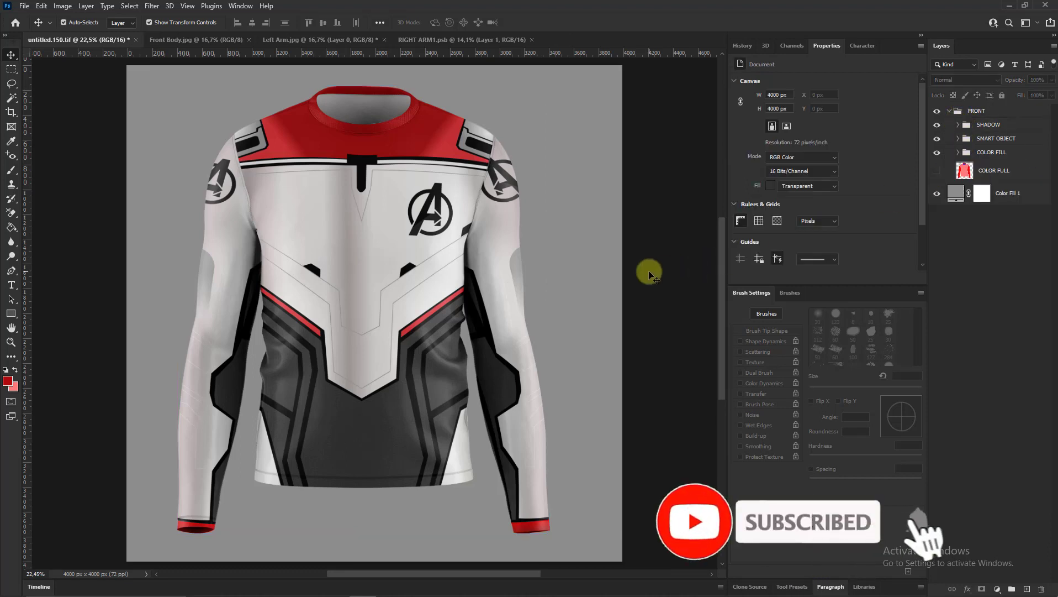